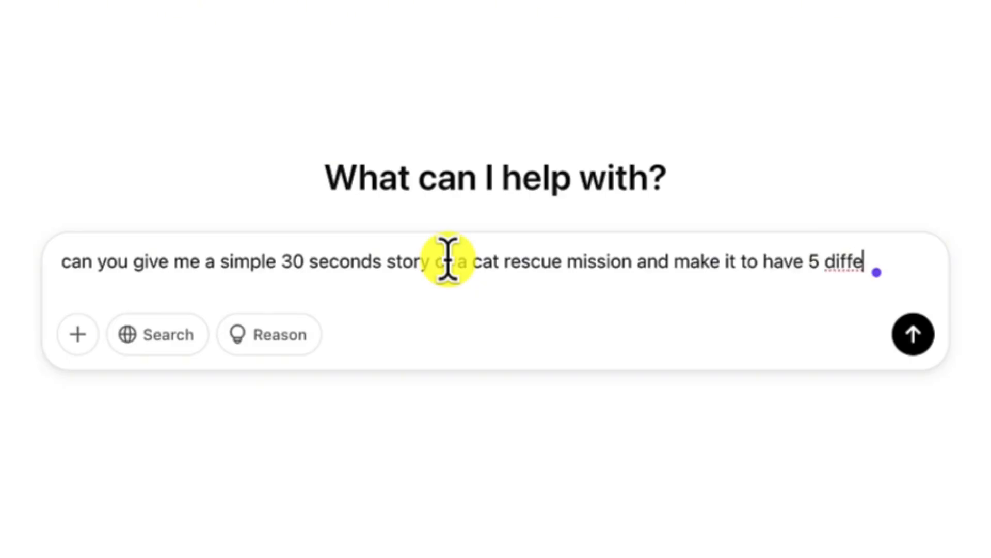
# Ask for a simple 30 seconds story of a cat rescue mission with 5 different scenes
pyautogui.write('nt scenes')
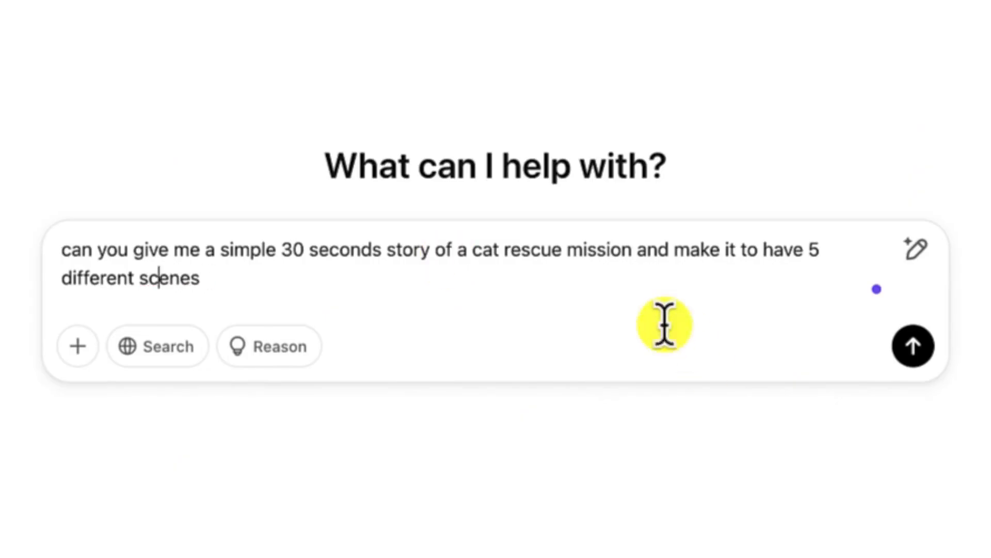
pyautogui.press('Return')
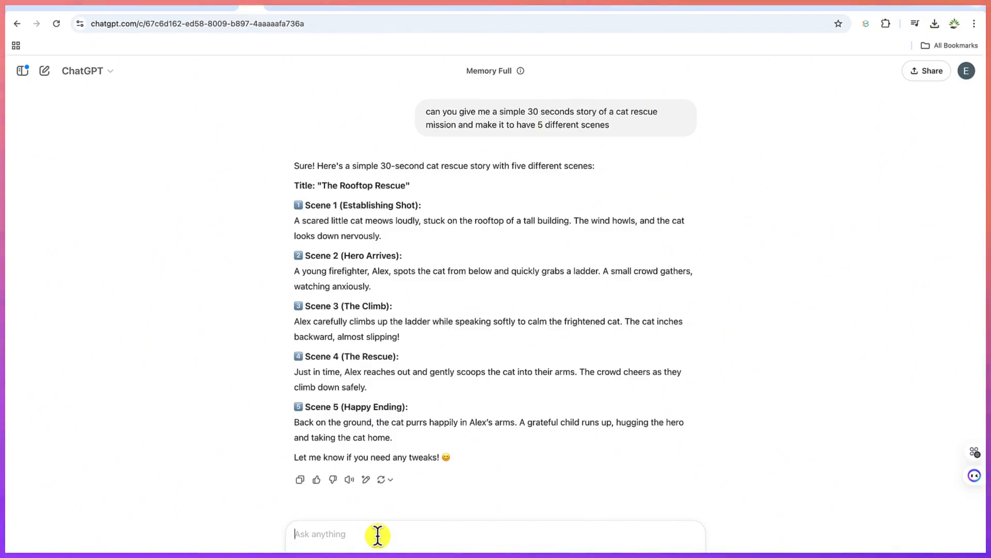
# Request a detailed Leonardo AI image prompt for the scene of the scared little cat stuck on the rooftop of a tall building
pyautogui.write('Can you give me a detailed prompt to ask leonardo ai to generate the pro')
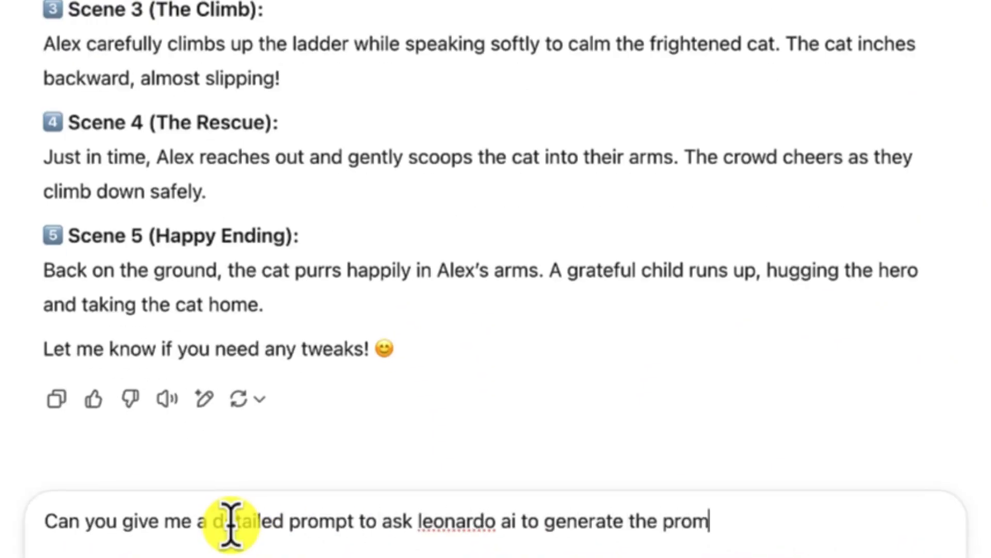
pyautogui.write('mages f')
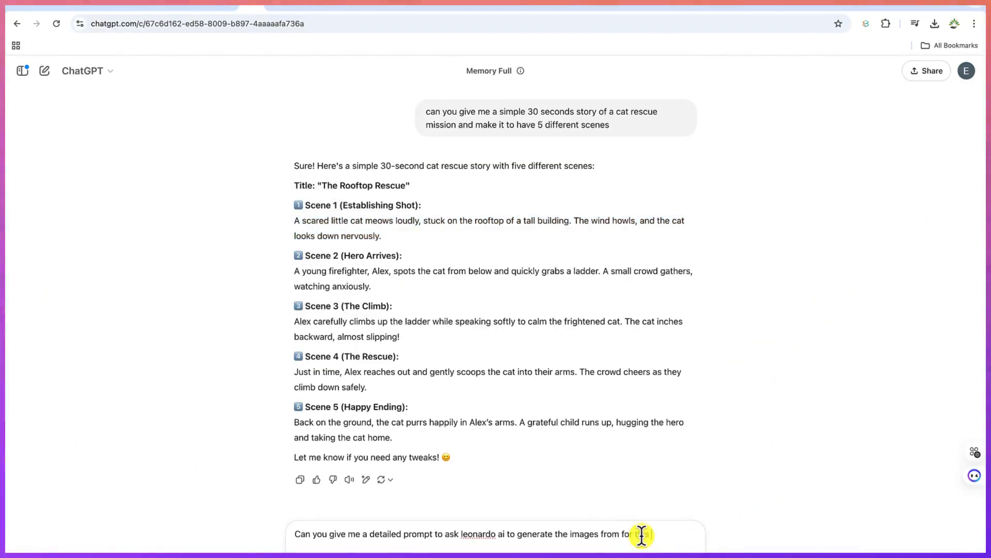
pyautogui.write('se')
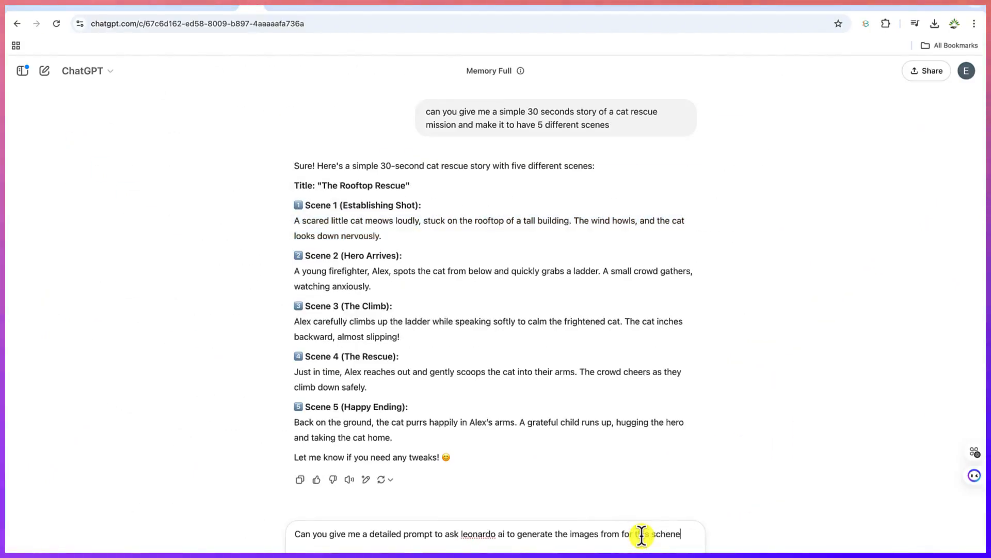
pyautogui.press('BackSpace')
pyautogui.press('BackSpace')
pyautogui.press('BackSpace')
pyautogui.press('BackSpace')
pyautogui.press('BackSpace')
pyautogui.write('cene')
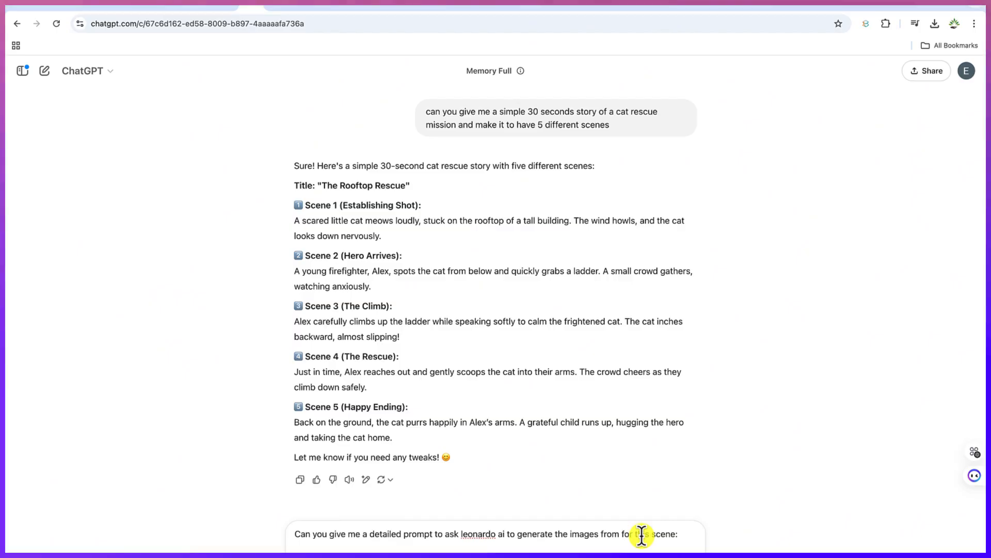
pyautogui.press('Return')
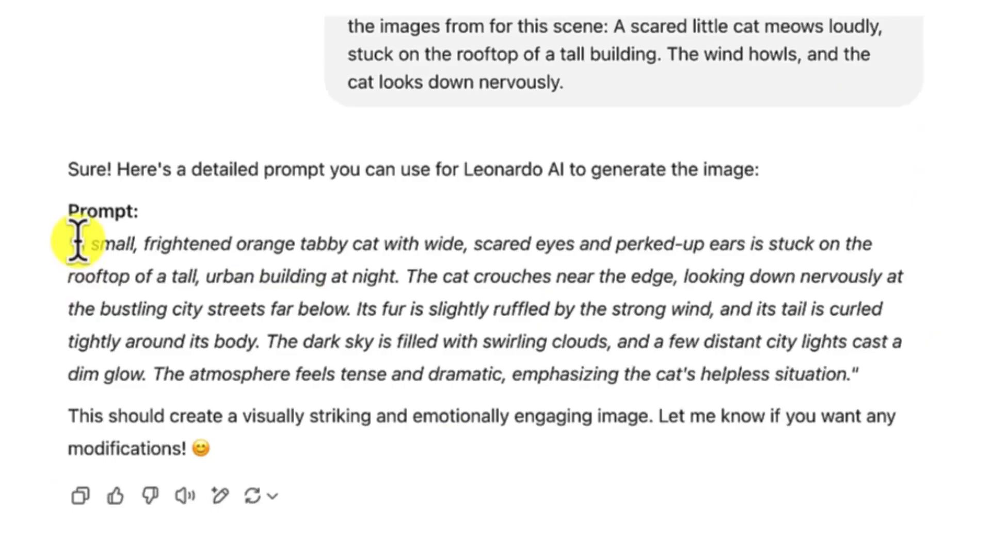
# Copy the generated rooftop cat prompt, switch to Leonardo.Ai and open Image Creation
pyautogui.moveTo(77, 240); pyautogui.dragTo(850, 376)
pyautogui.press('super+c')
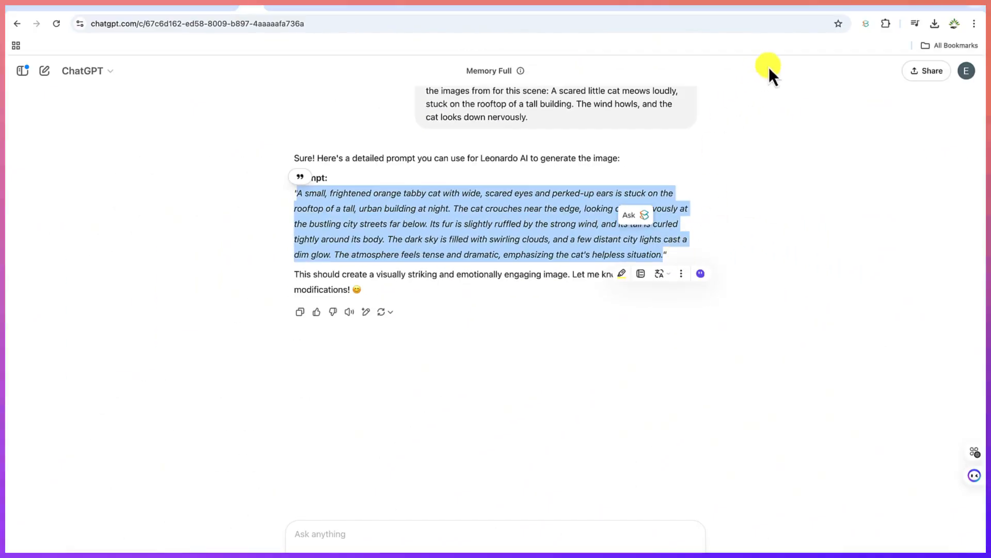
pyautogui.click(846, 5)
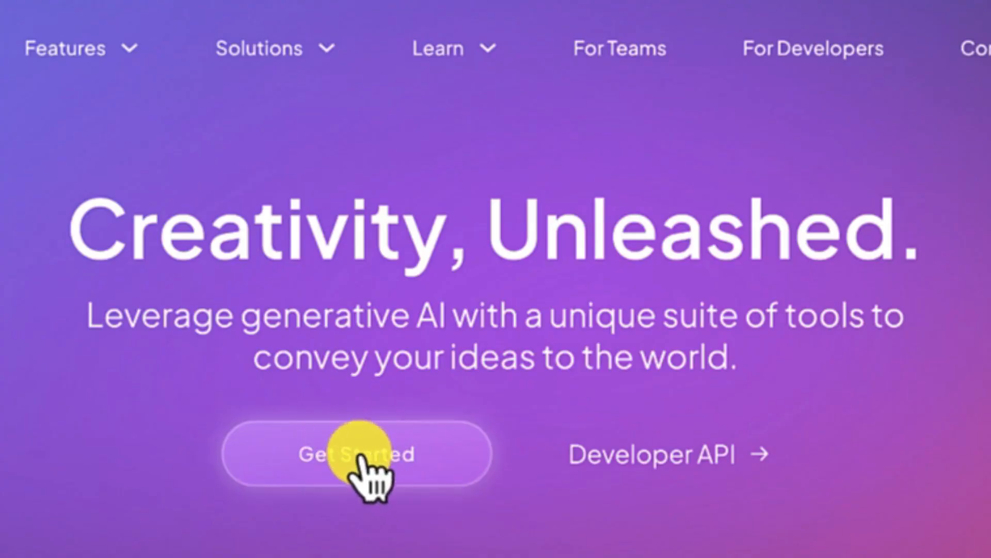
pyautogui.click(374, 454)
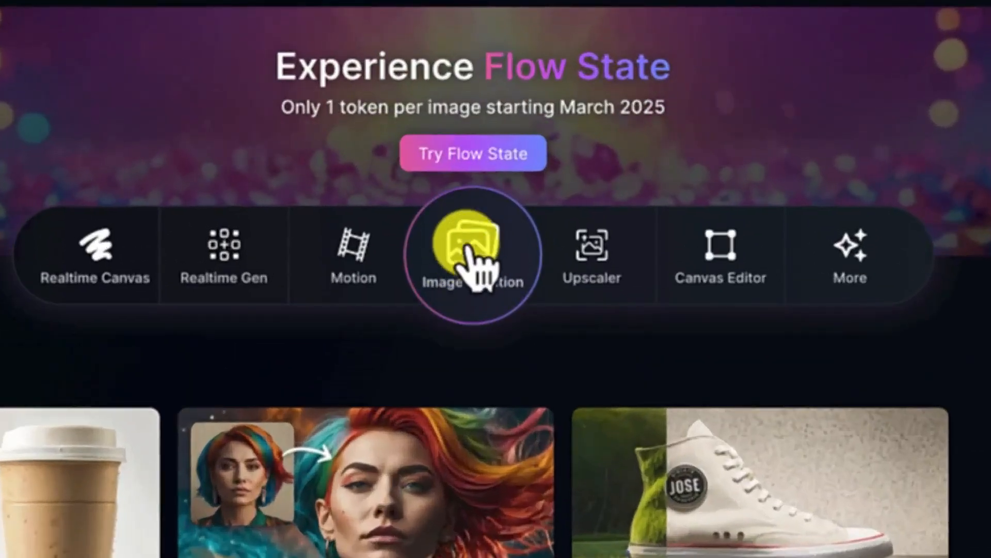
pyautogui.click(469, 249)
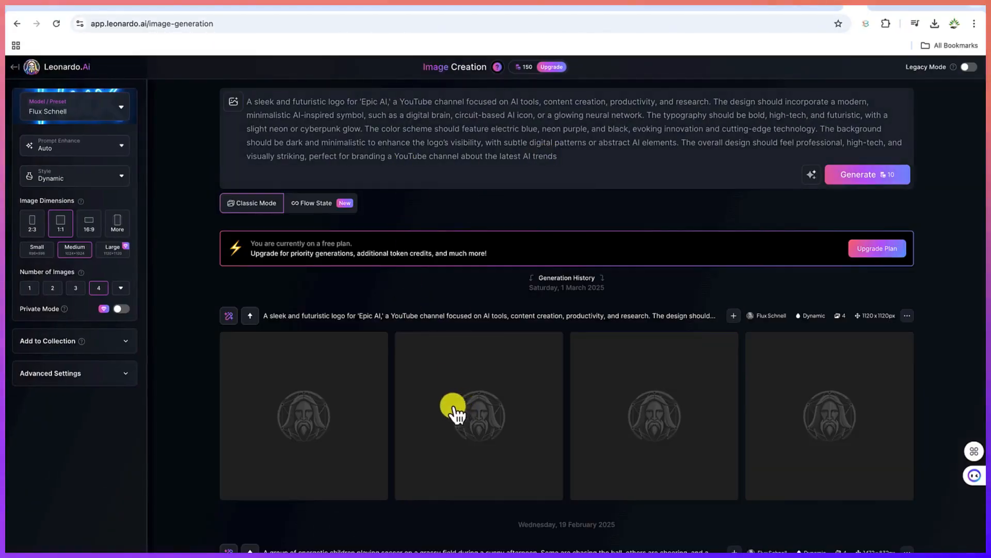
# Replace the existing logo prompt with the copied prompt about the frightened orange tabby cat
pyautogui.scroll(-3, 465, 482)
pyautogui.scroll(-12, 467, 488)
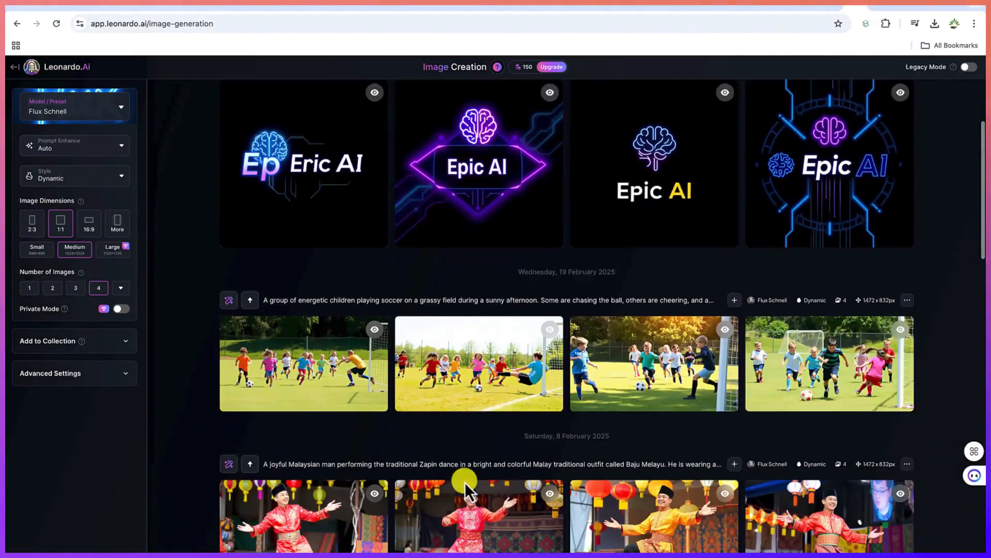
pyautogui.scroll(-6, 466, 485)
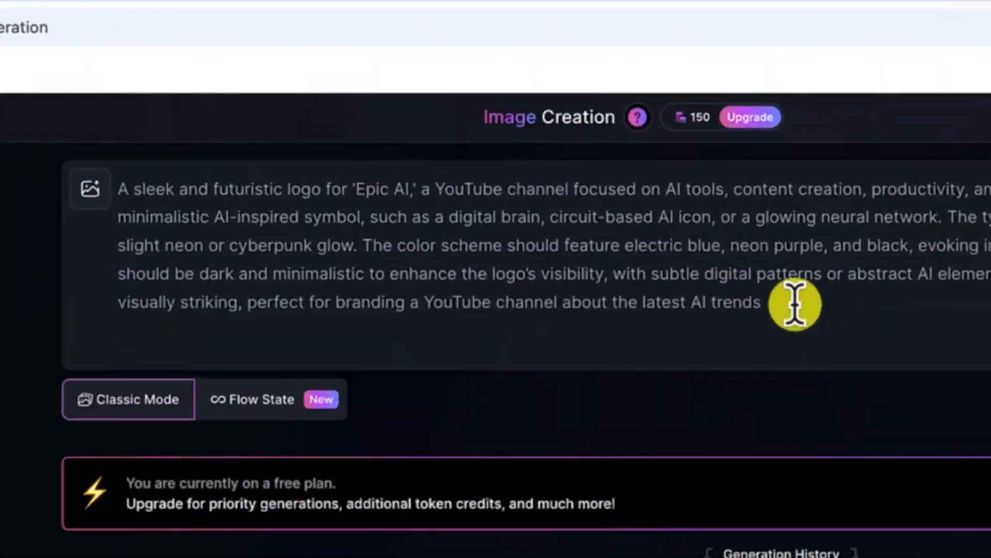
pyautogui.moveTo(597, 173); pyautogui.dragTo(298, 95)
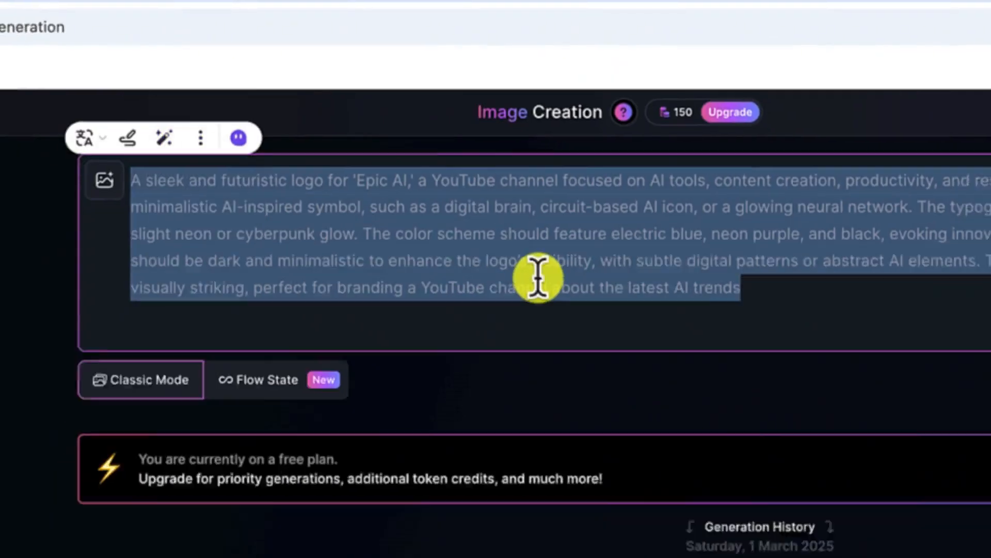
pyautogui.press('super+v')
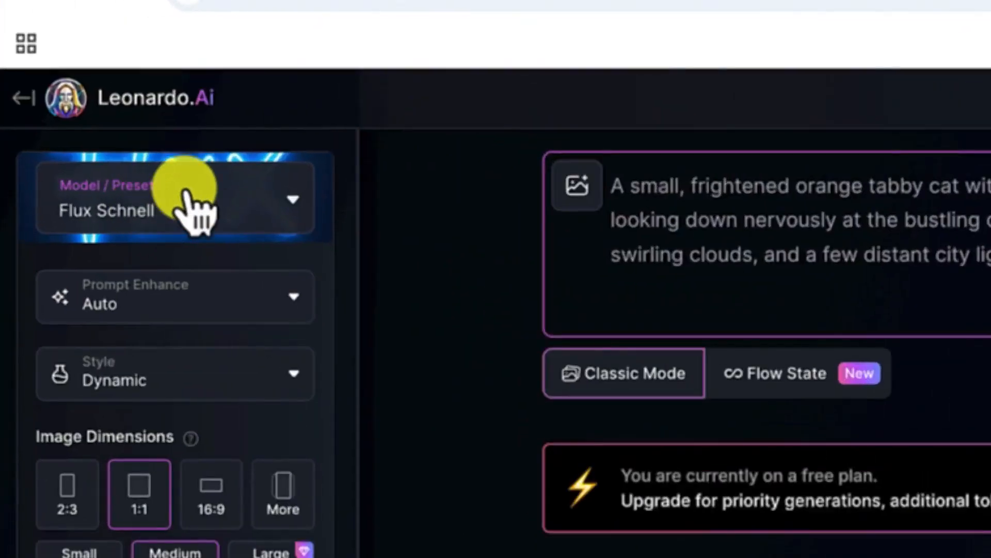
# Set the image dimensions to 16:9, keeping Flux Schnell and the Dynamic style, and generate the cat images
pyautogui.click(185, 191)
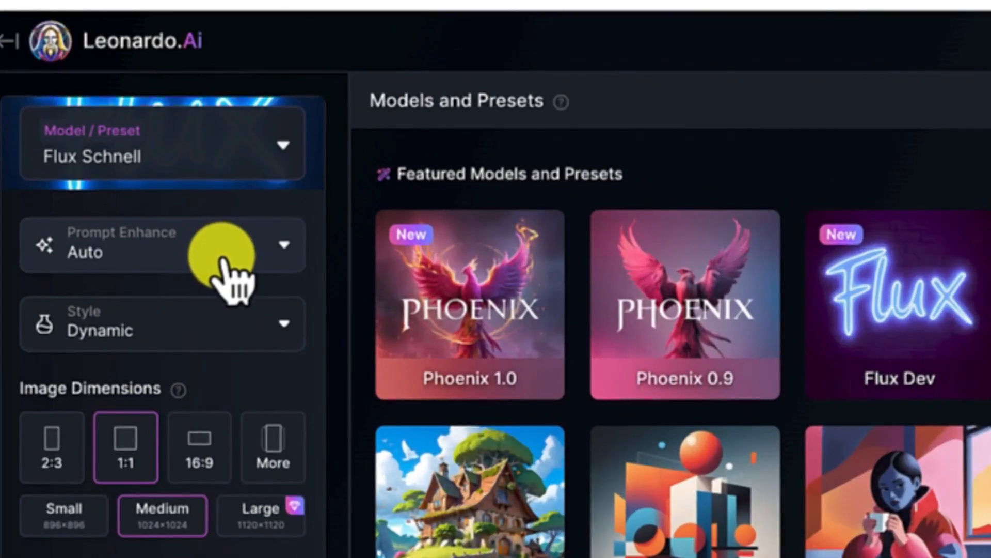
pyautogui.click(279, 333)
pyautogui.click(279, 333)
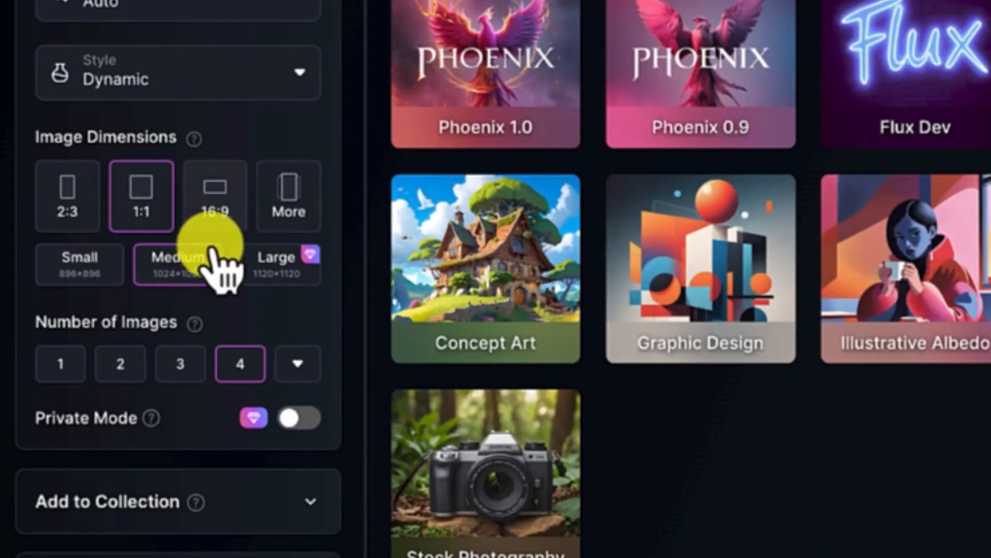
pyautogui.click(214, 209)
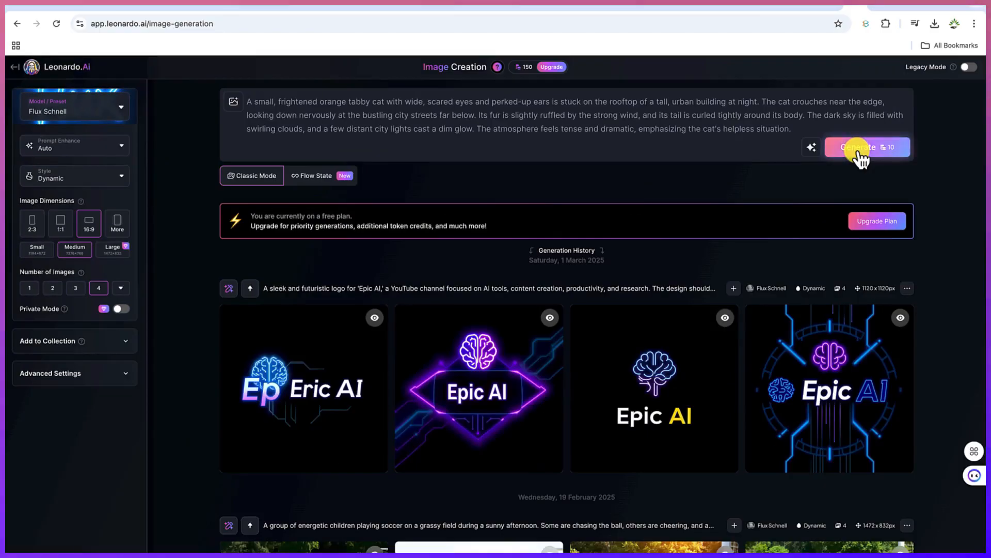
pyautogui.click(857, 150)
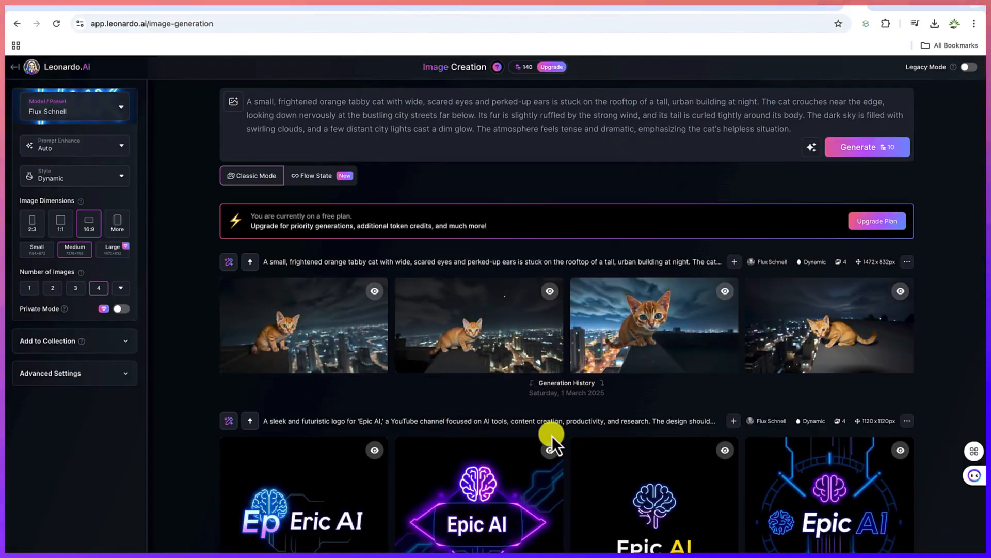
# Copy the seed of the rooftop cat generation
pyautogui.moveTo(663, 357)
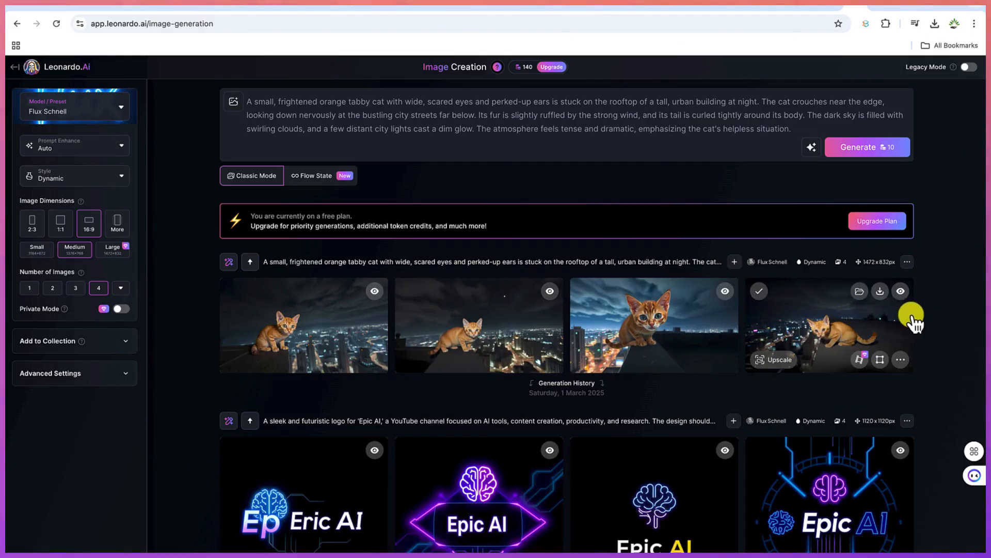
pyautogui.click(908, 262)
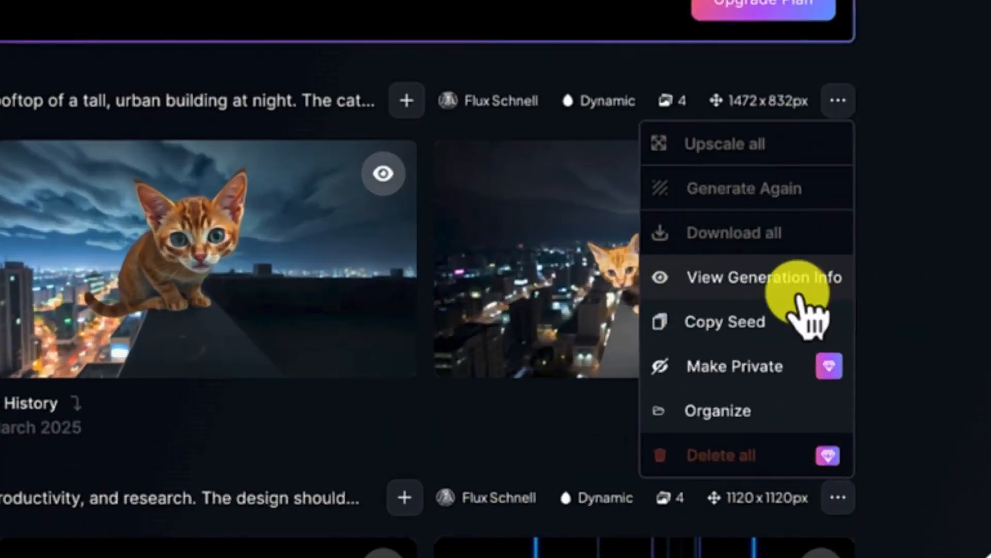
pyautogui.click(763, 326)
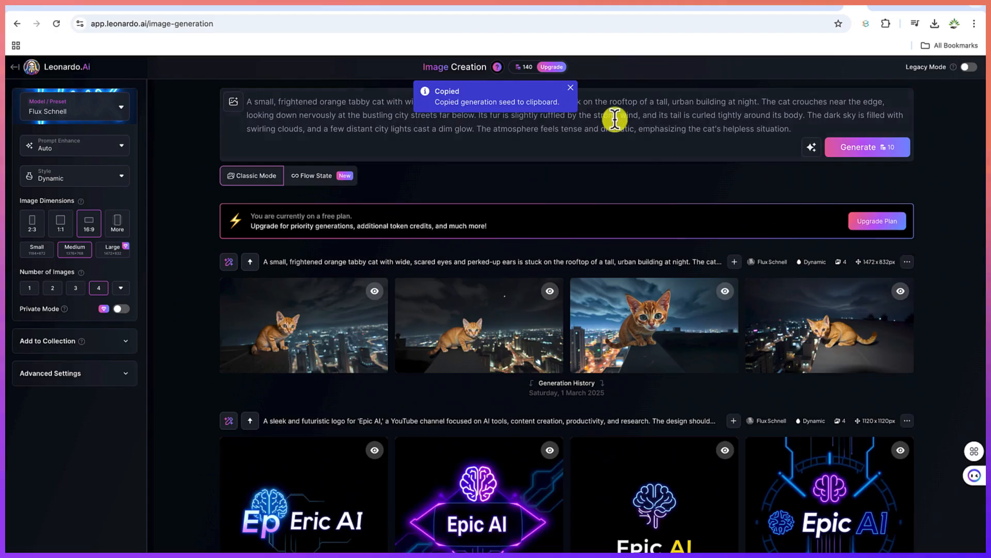
# Return to ChatGPT and request another detailed prompt for scene 2, including its copied description and "use consistent images with 1"
pyautogui.click(248, 15)
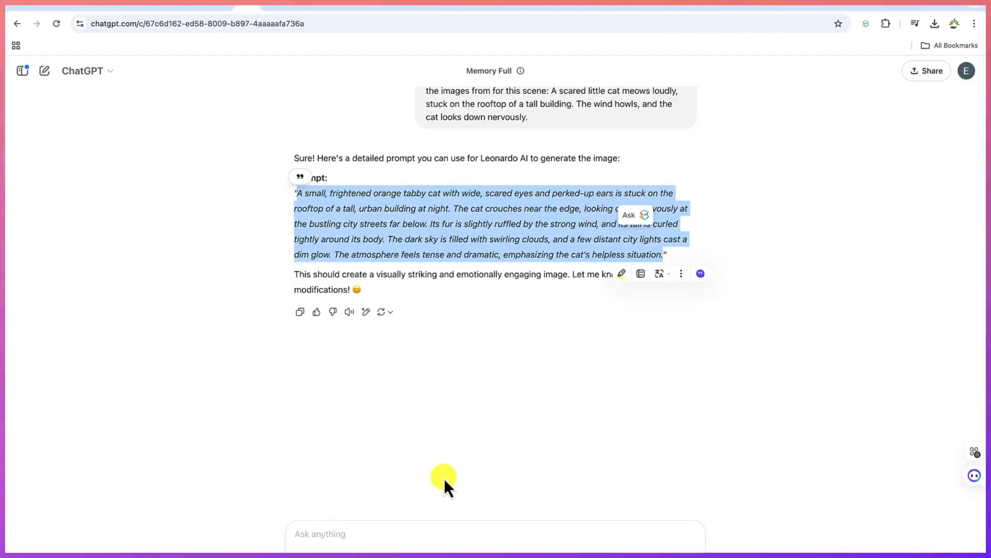
pyautogui.scroll(8, 483, 363)
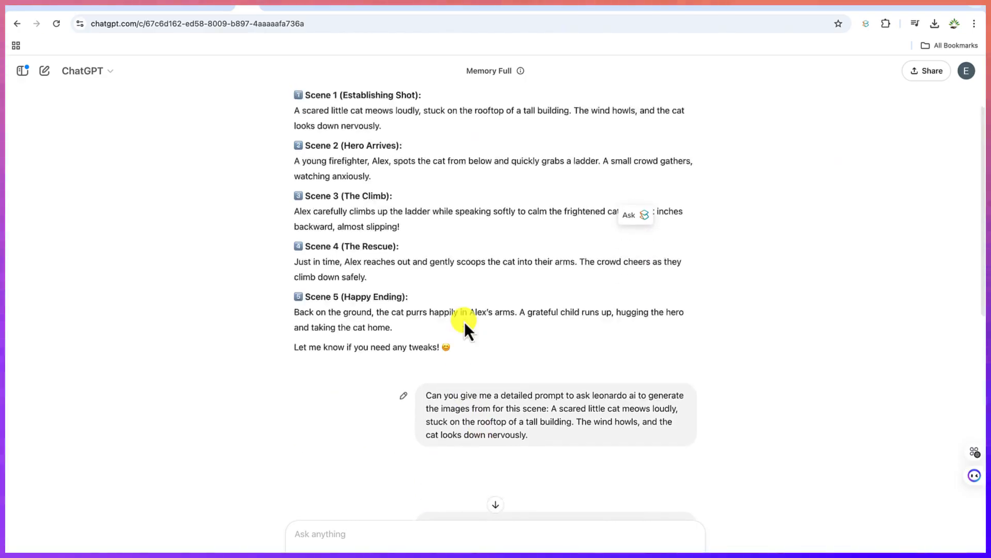
pyautogui.scroll(1, 463, 321)
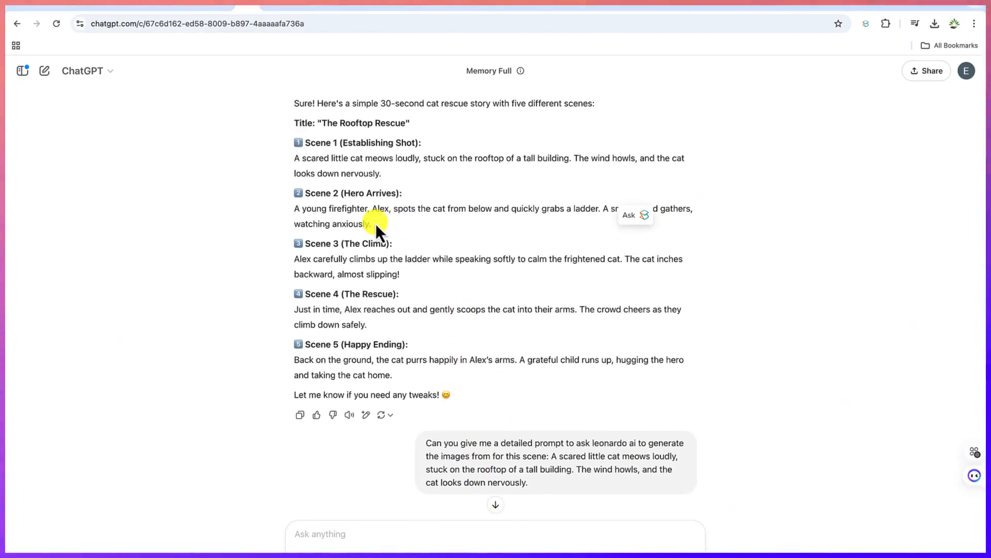
pyautogui.moveTo(376, 223); pyautogui.dragTo(295, 209)
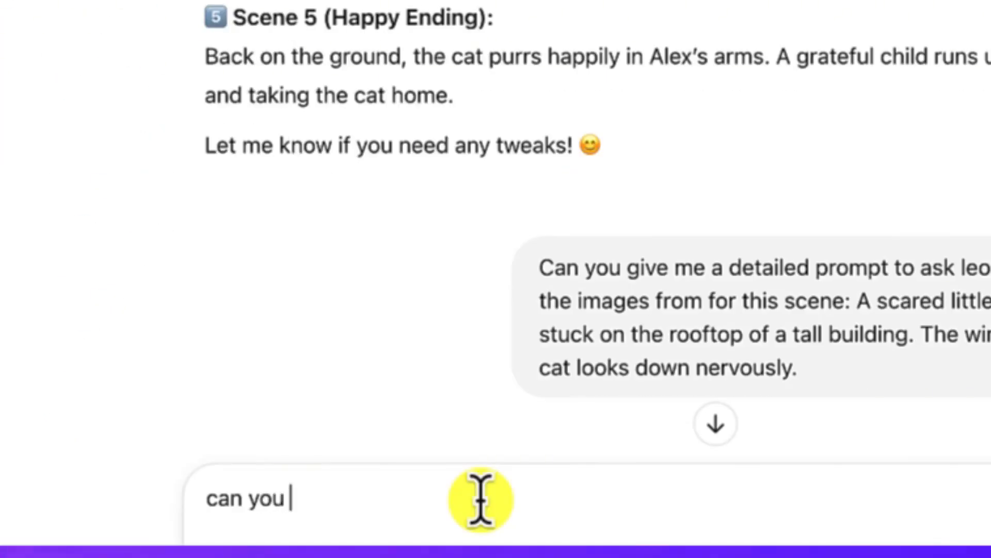
pyautogui.write('give me anothe')
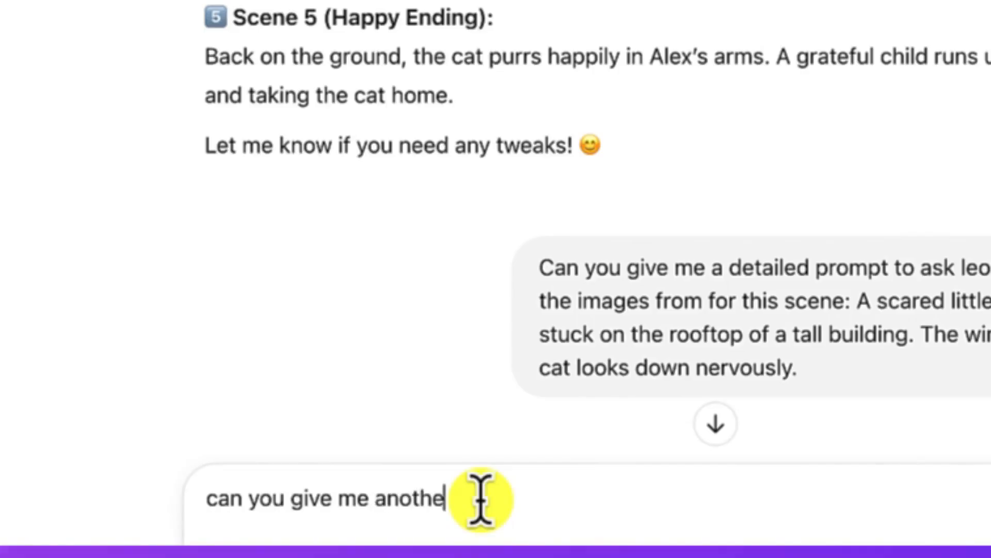
pyautogui.write('r detailed prompt for scene 2')
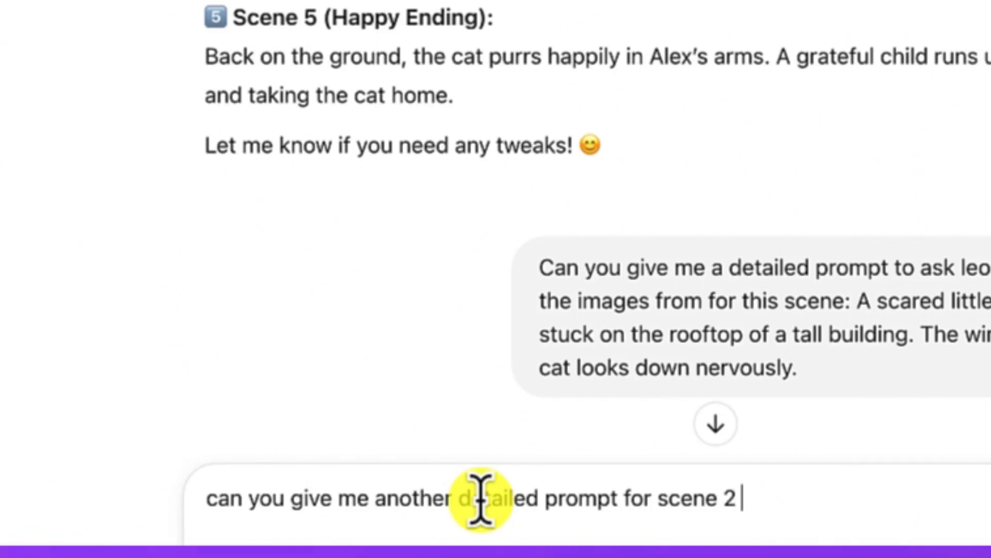
pyautogui.hotkey('ctrl', 'v')
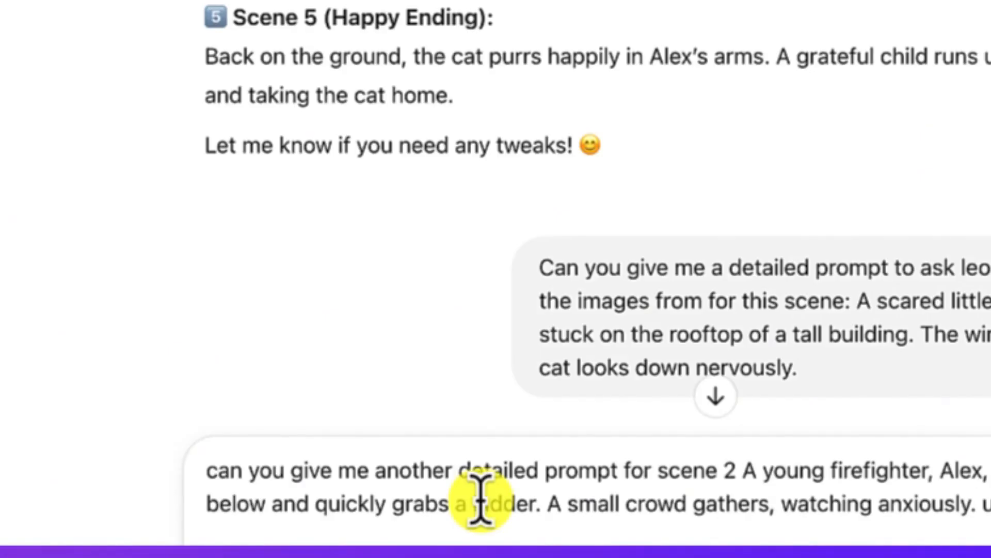
pyautogui.write('images with 1')
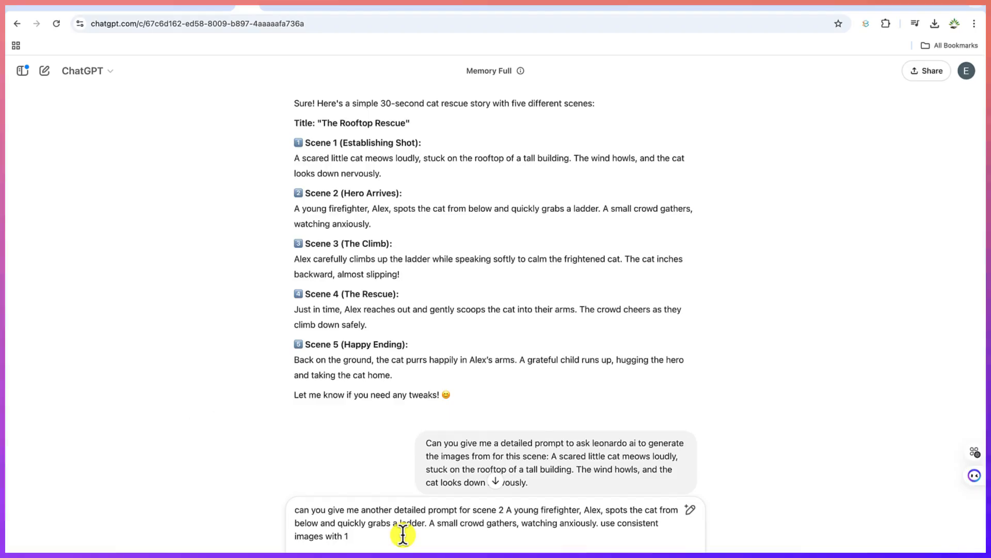
pyautogui.press('Return')
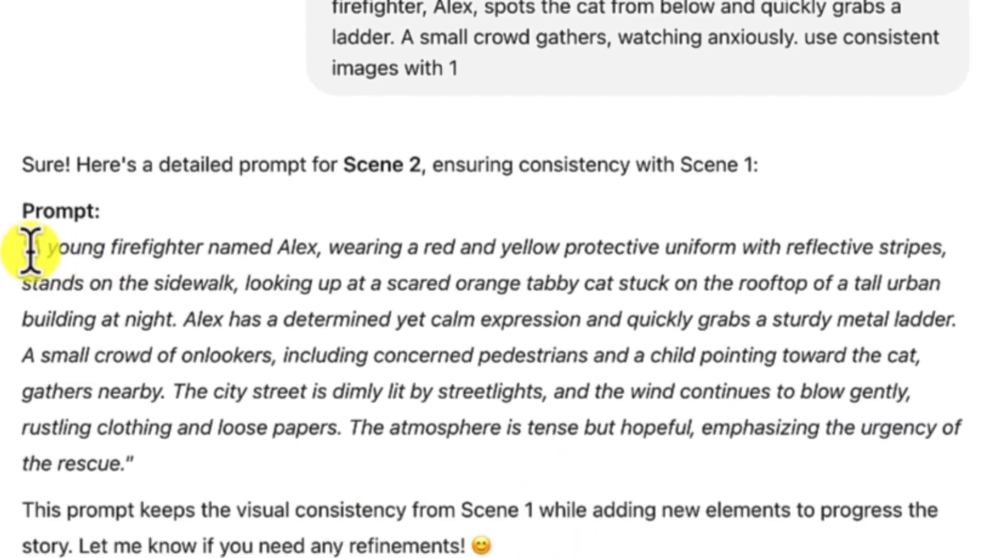
# Copy the generated scene 2 firefighter prompt and replace the cat prompt in Leonardo.Ai with it
pyautogui.moveTo(26, 248); pyautogui.dragTo(129, 461)
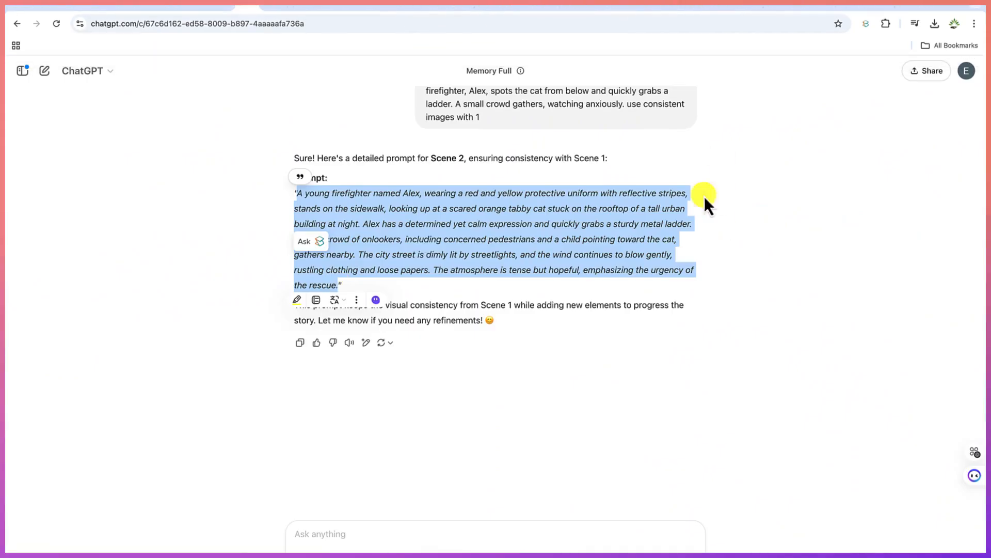
pyautogui.click(875, 8)
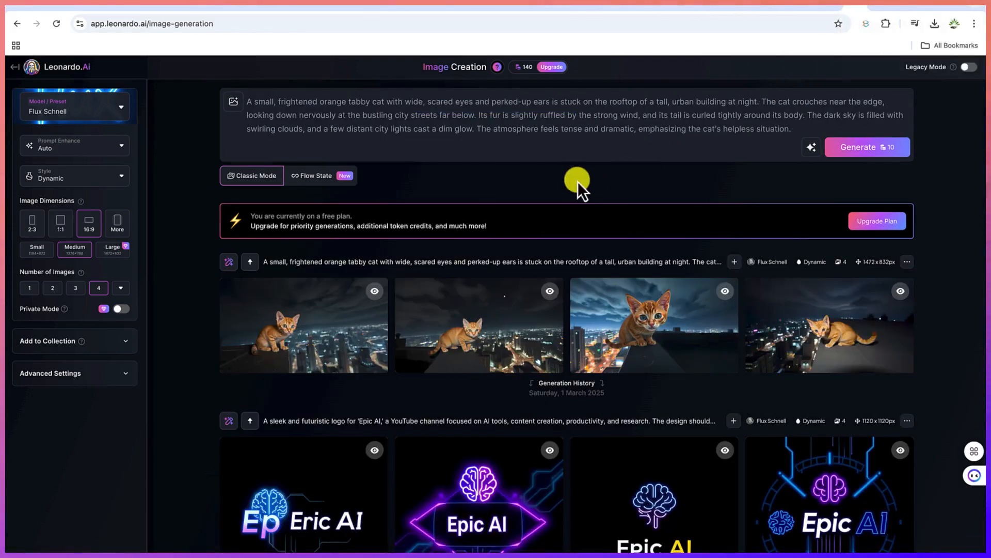
pyautogui.click(560, 147)
pyautogui.hotkey('ctrl', 'a')
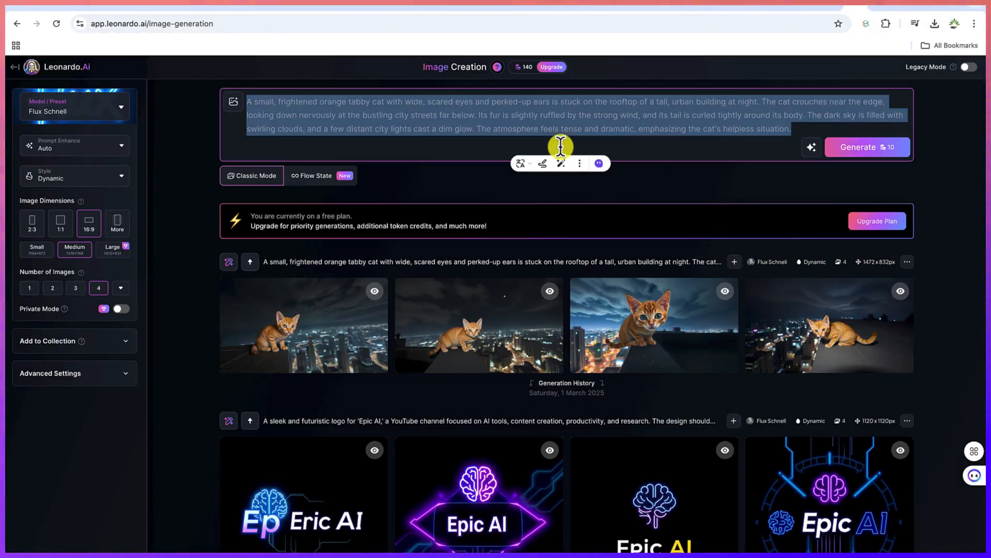
pyautogui.hotkey('ctrl', 'v')
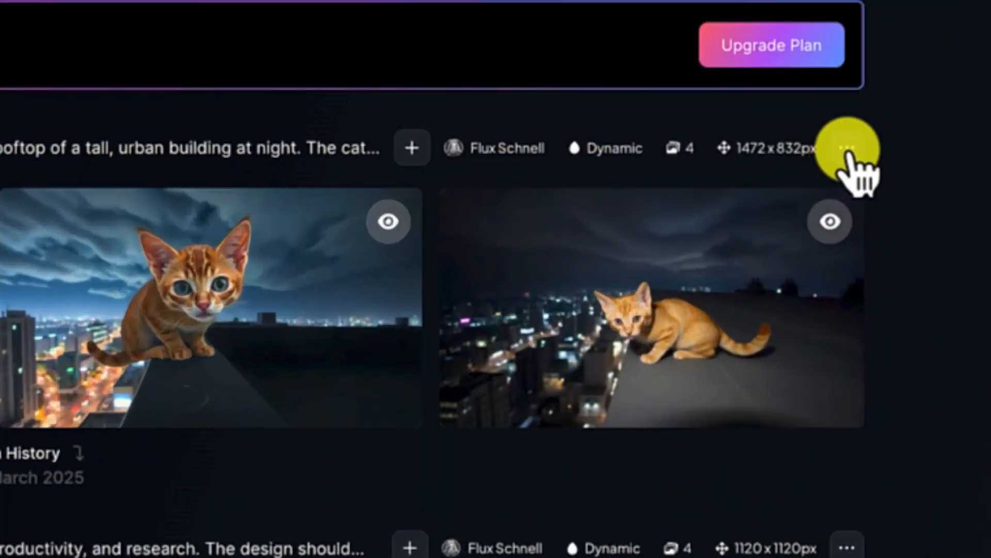
# Copy the rooftop cat generation's seed, enable the fixed seed with 830942810, and generate the scene 2 firefighter images
pyautogui.click(906, 276)
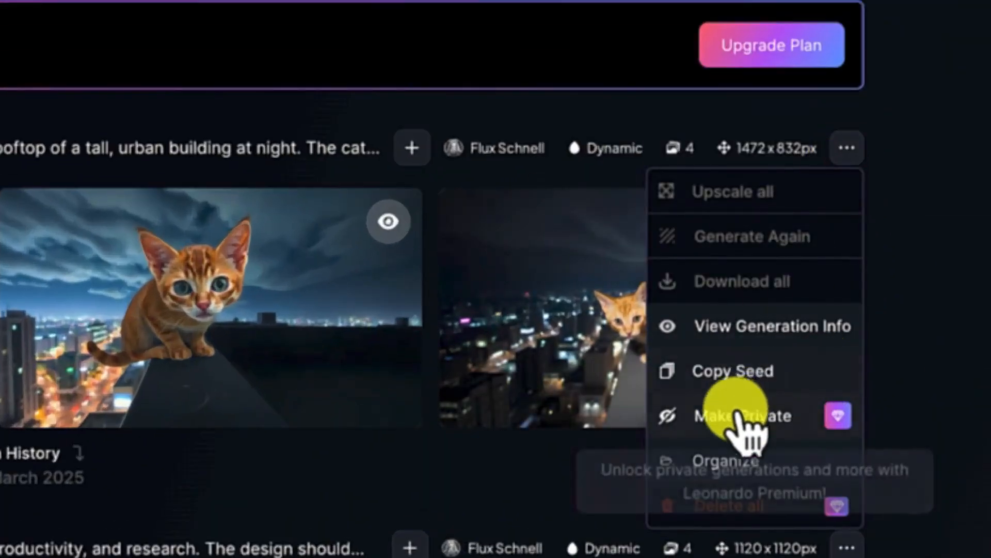
pyautogui.click(742, 375)
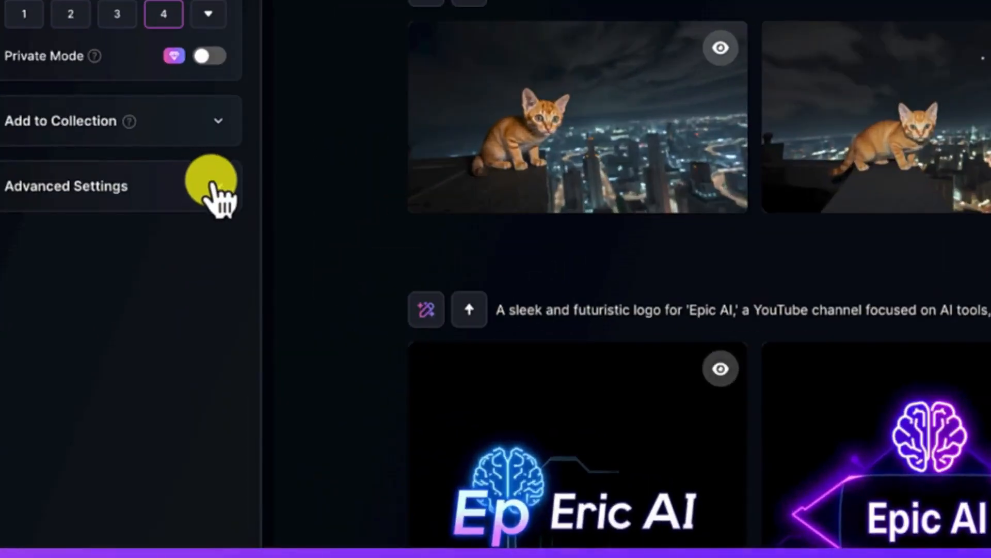
pyautogui.click(220, 196)
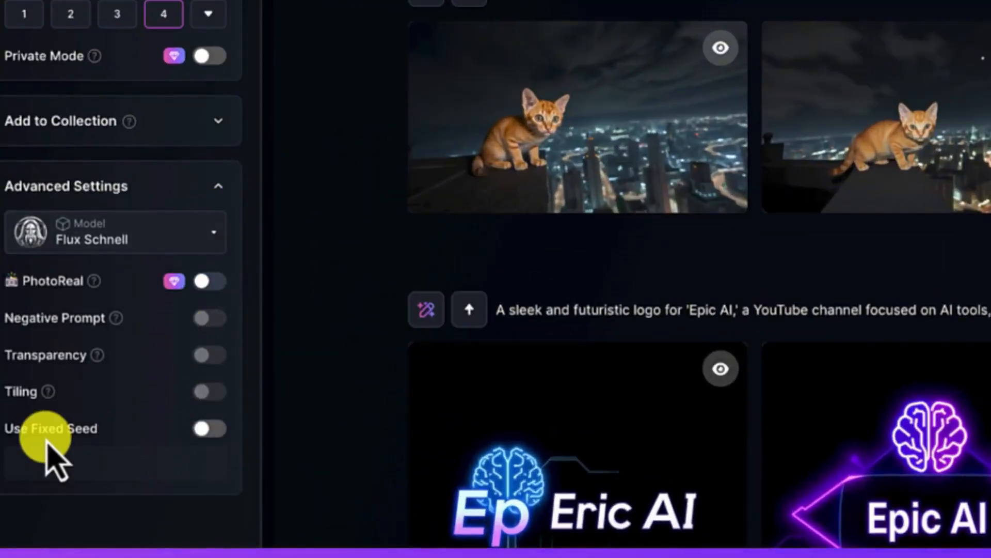
pyautogui.click(209, 429)
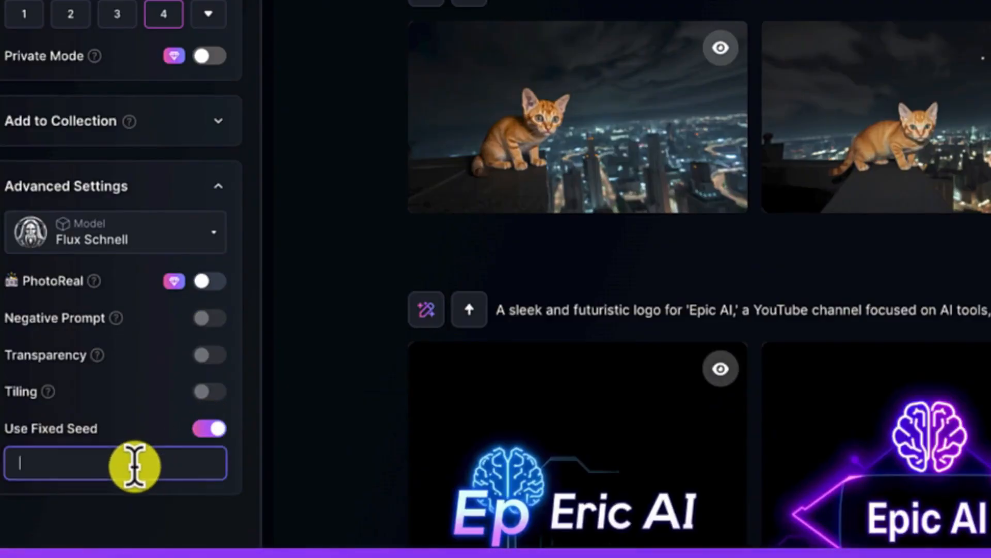
pyautogui.hotkey('ctrl', 'v')
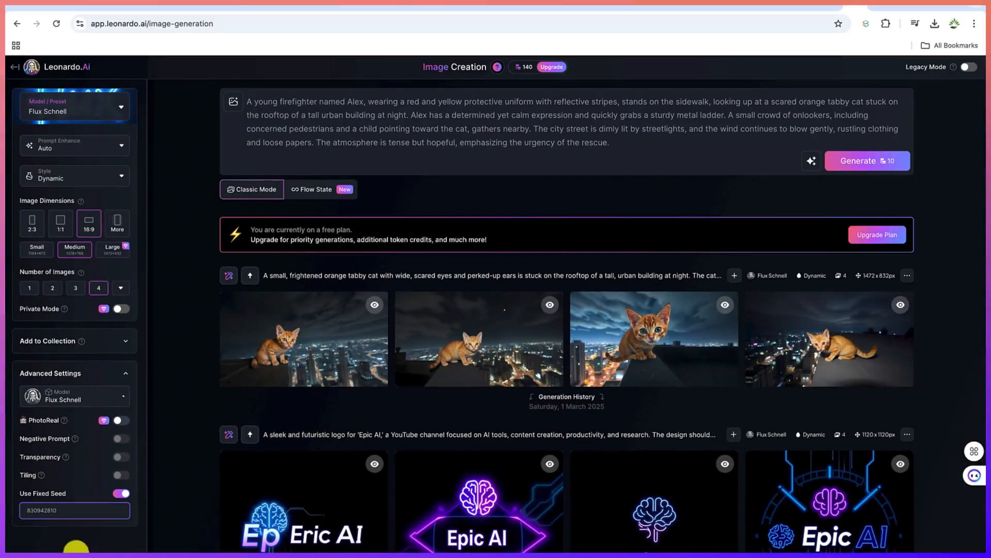
pyautogui.click(861, 171)
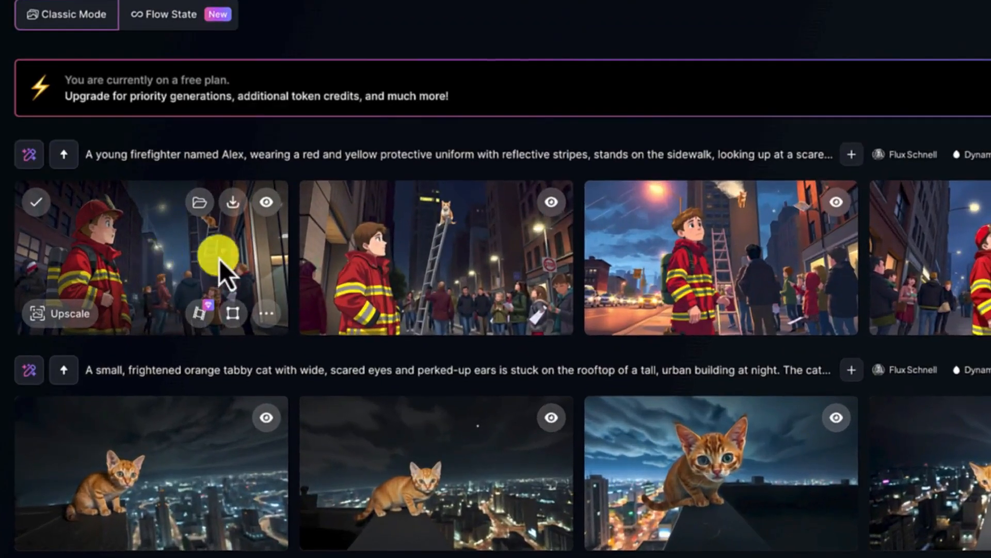
# Examine the four scene 2 firefighter images at full size and compare them with the rooftop cat images for visual consistency
pyautogui.click(219, 260)
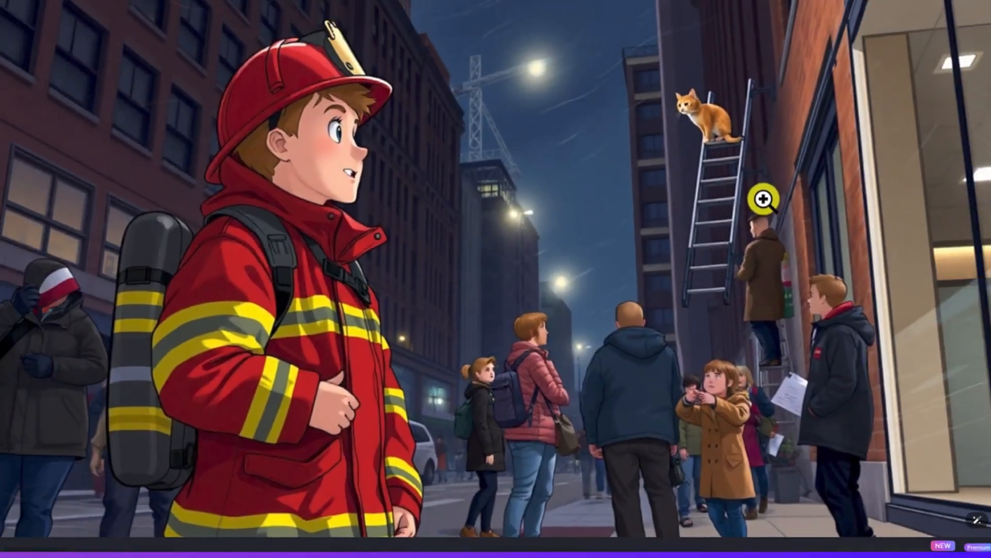
pyautogui.press('Right')
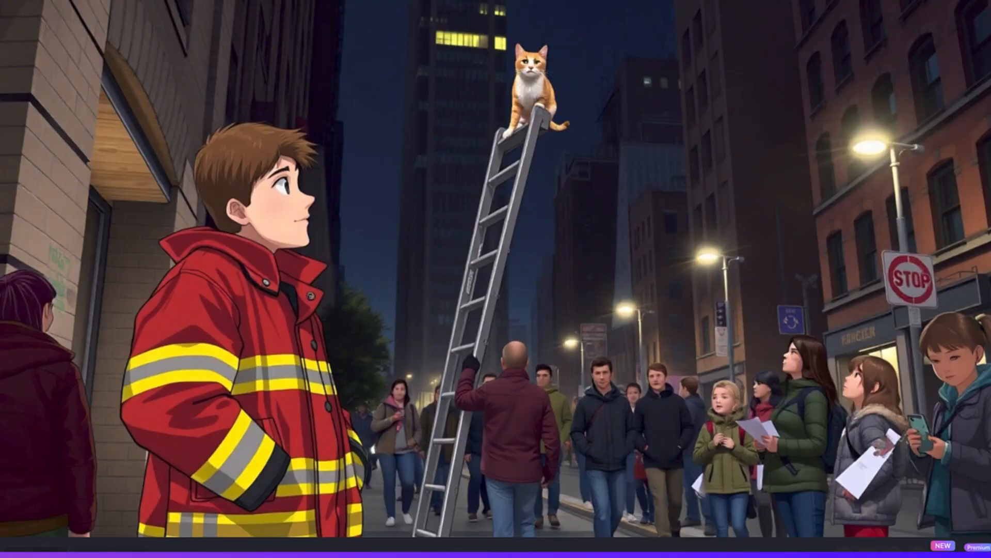
pyautogui.press('Right')
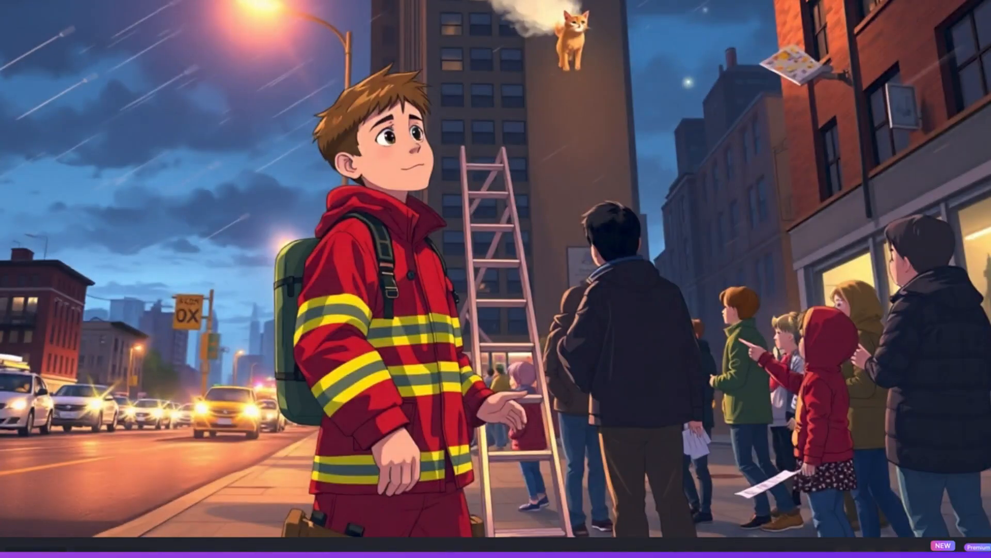
pyautogui.press('Right')
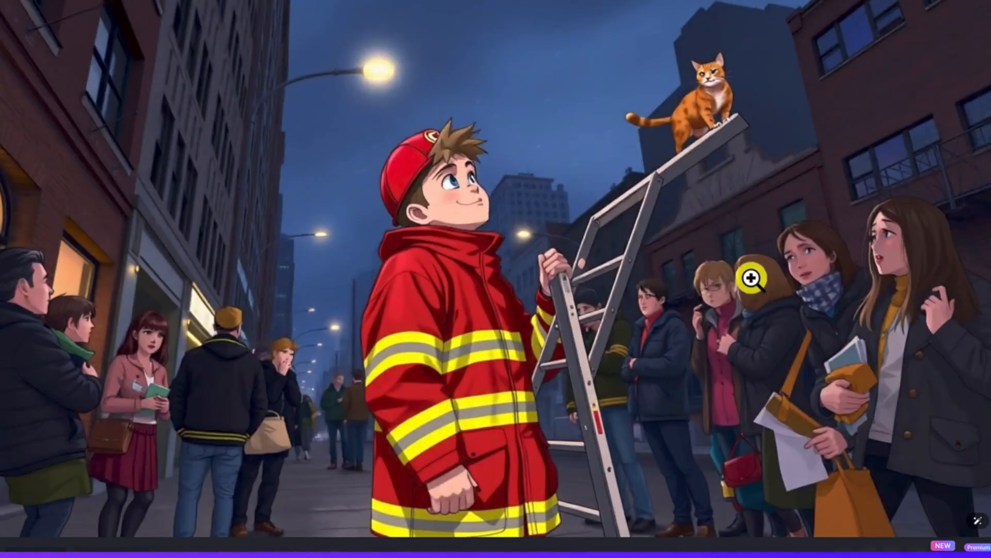
pyautogui.click(987, 3)
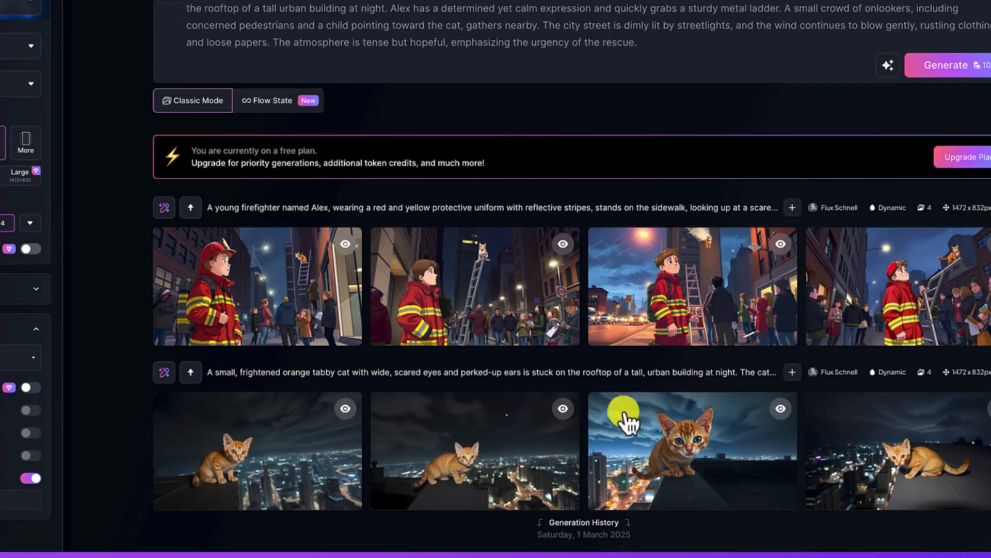
pyautogui.click(305, 466)
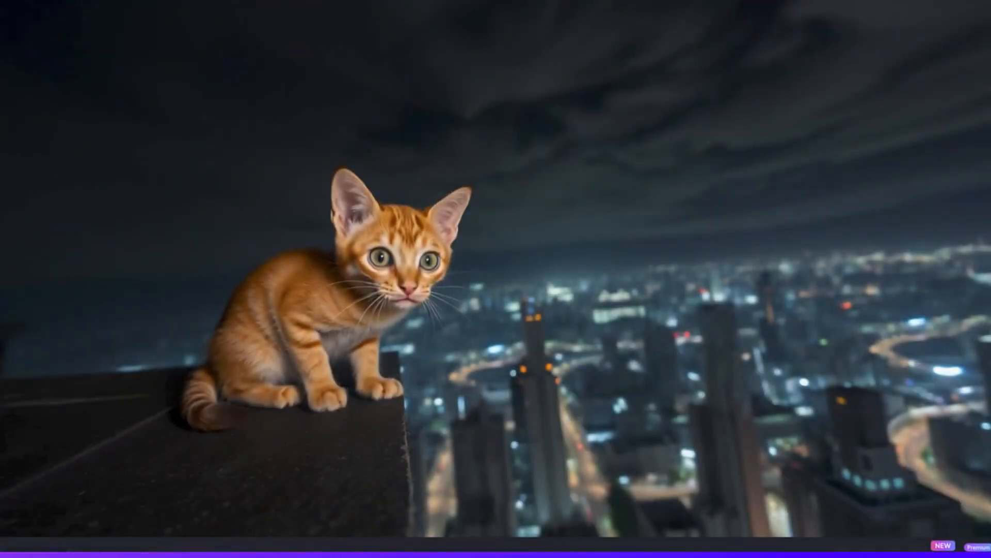
pyautogui.press('Right')
pyautogui.press('Right')
pyautogui.press('Right')
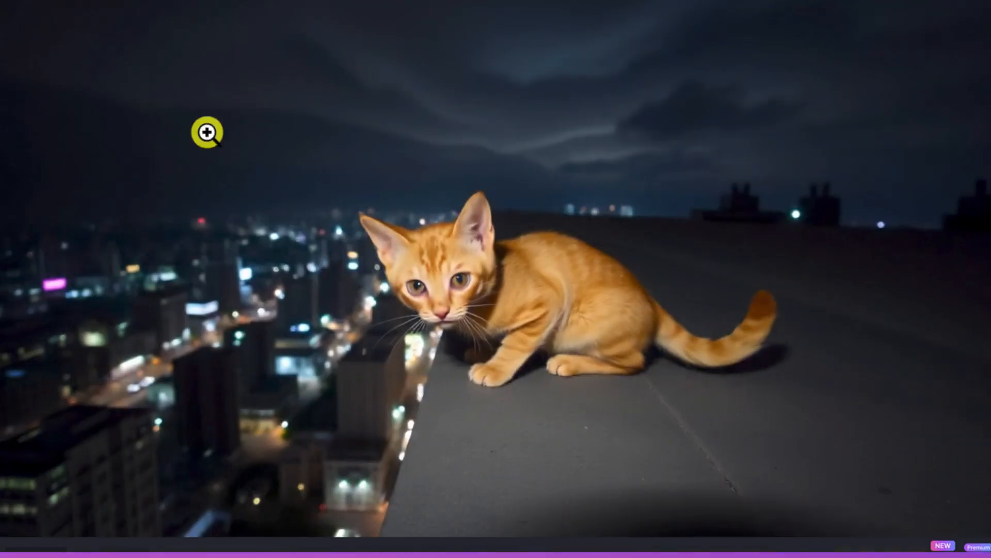
pyautogui.click(988, 4)
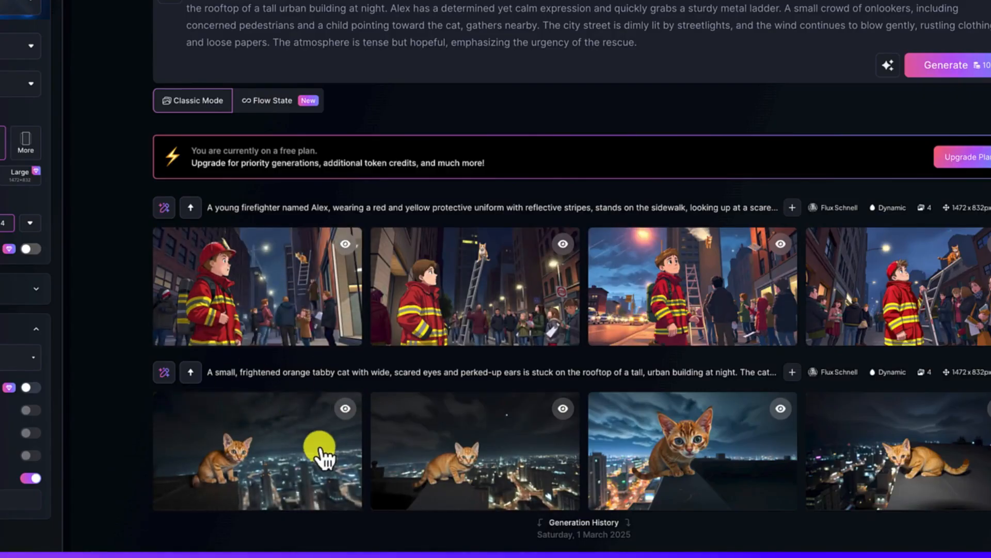
pyautogui.moveTo(322, 454)
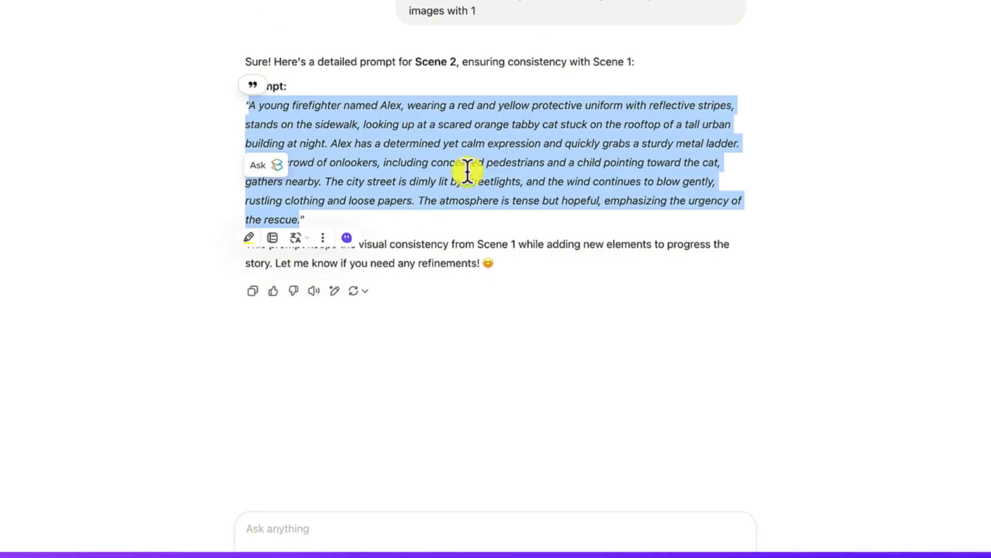
# Switch to ChatGPT and send the request "give me another detailed prompt for scene 3"
pyautogui.scroll(7, 480, 155)
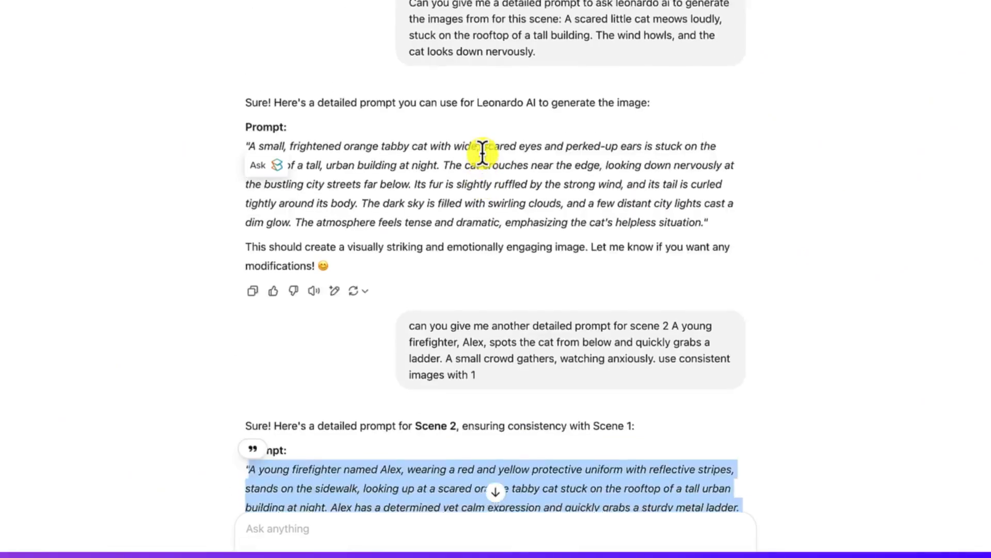
pyautogui.scroll(-5, 480, 155)
pyautogui.click(412, 521)
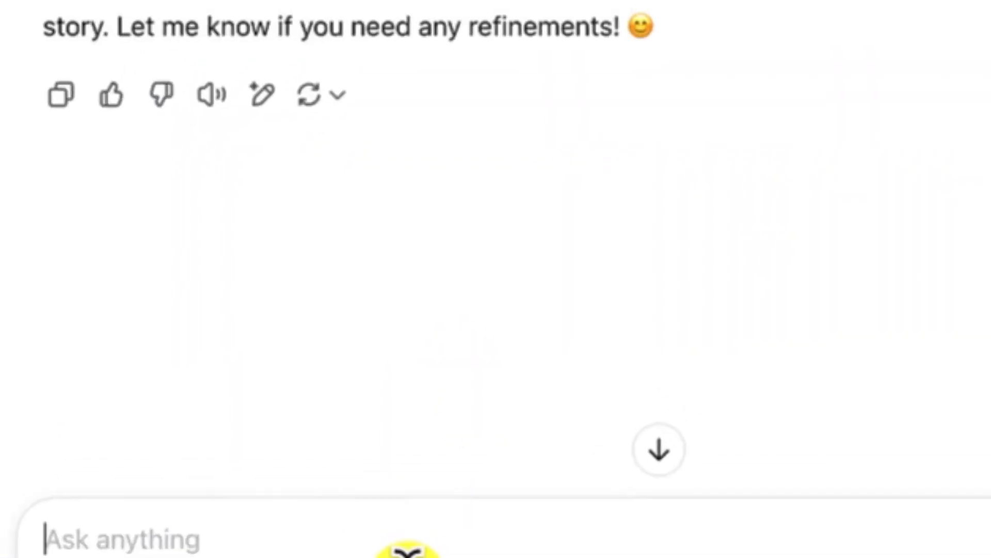
pyautogui.press('Return')
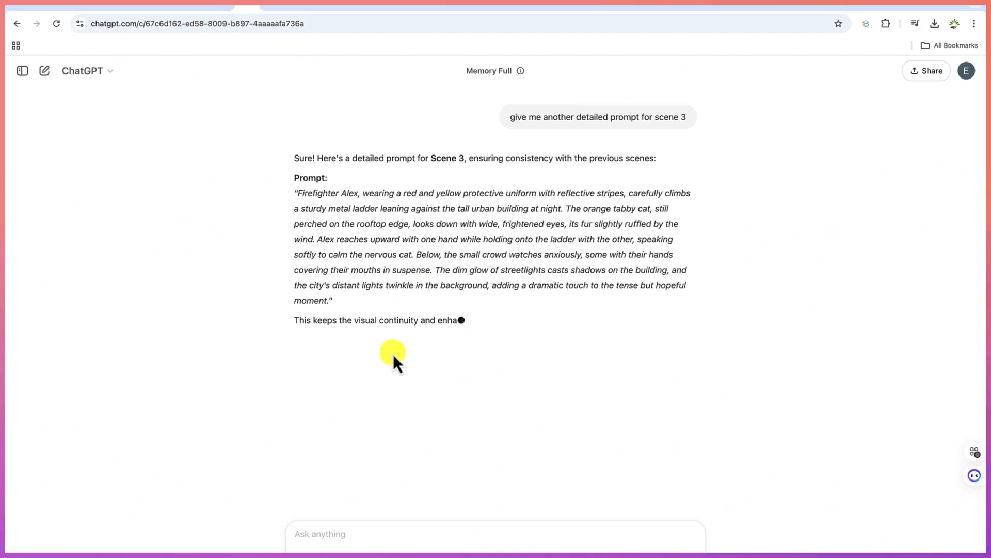
# Copy the scene 3 ladder-climbing prompt, replace the scene 2 prompt in Leonardo.Ai with it, and generate the images
pyautogui.moveTo(298, 194); pyautogui.dragTo(377, 301)
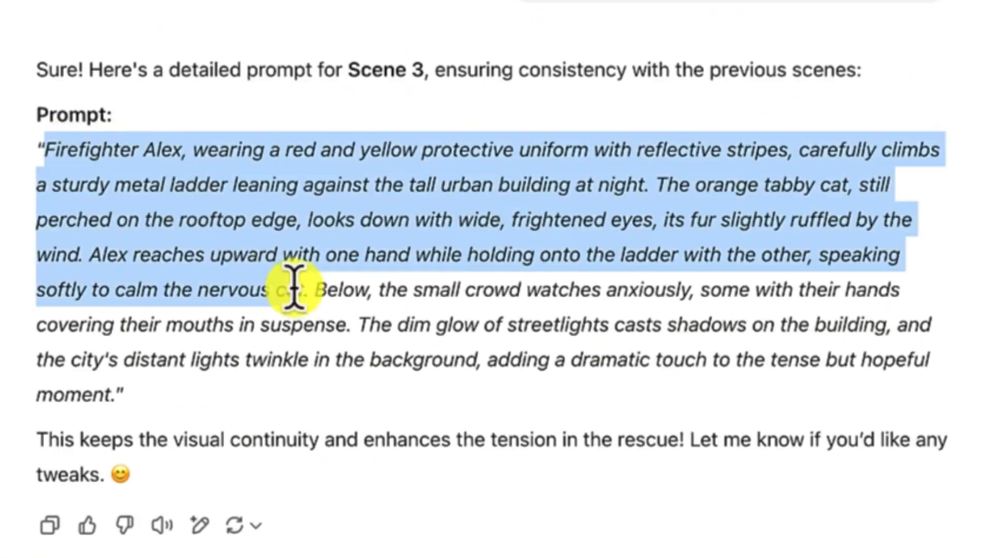
pyautogui.moveTo(226, 395); pyautogui.dragTo(111, 398)
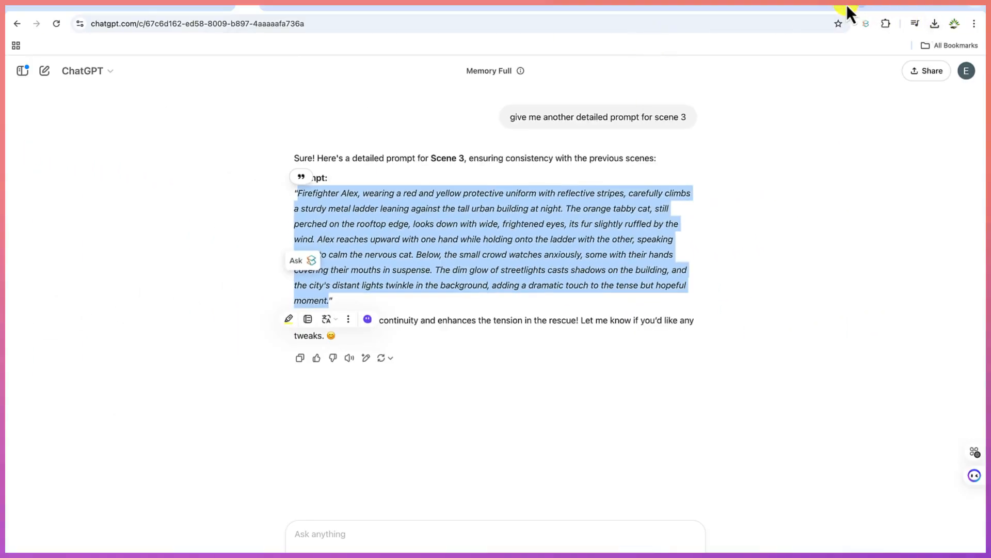
pyautogui.click(847, 5)
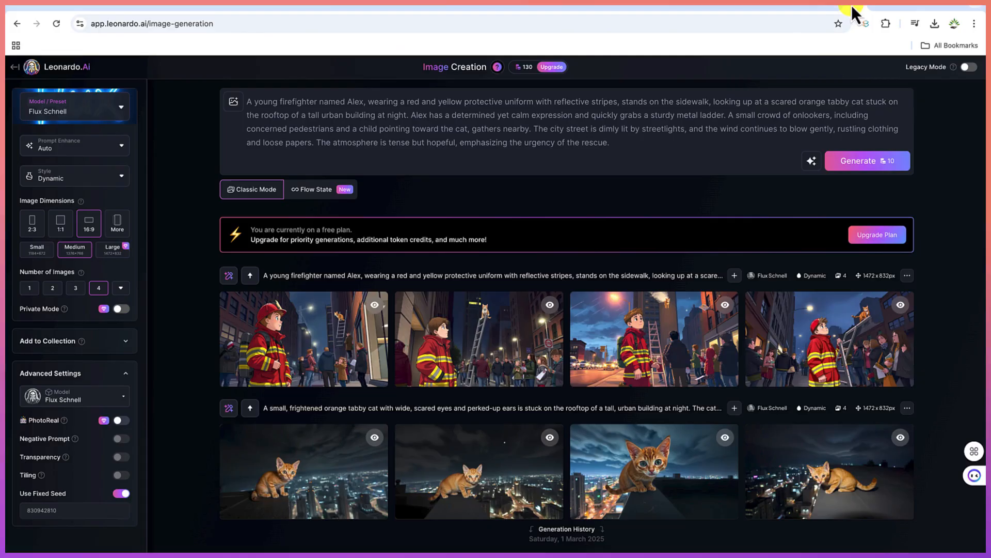
pyautogui.hotkey('ctrl', 'a')
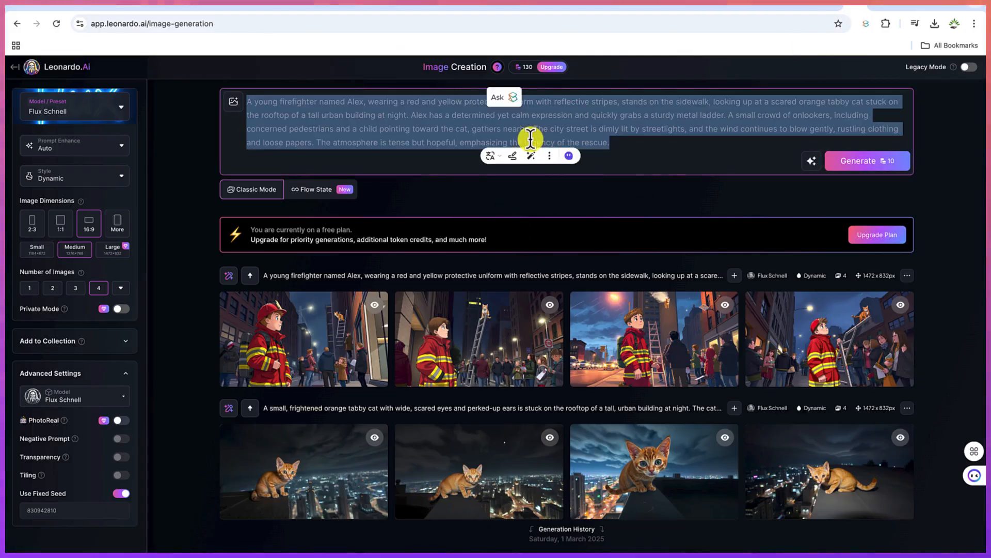
pyautogui.hotkey('ctrl', 'v')
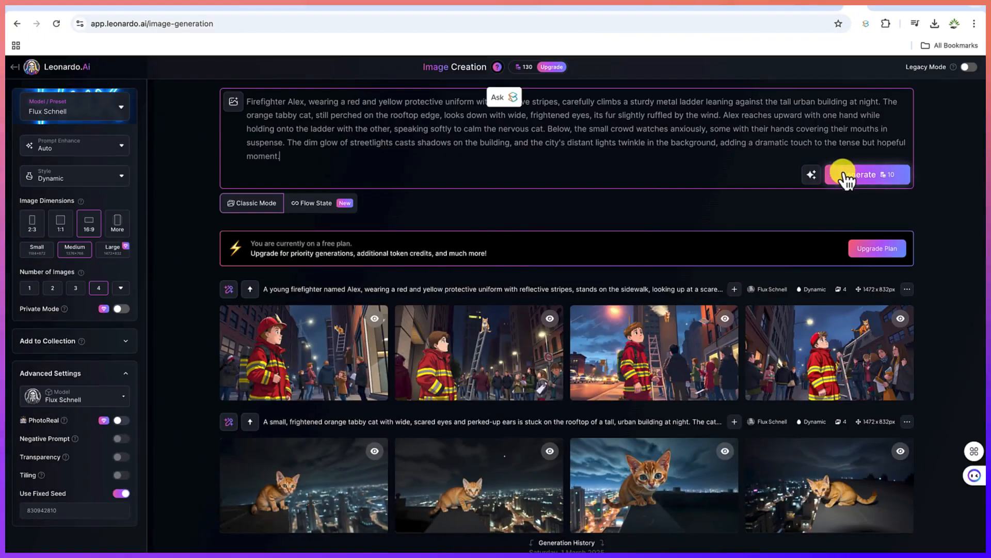
pyautogui.click(847, 174)
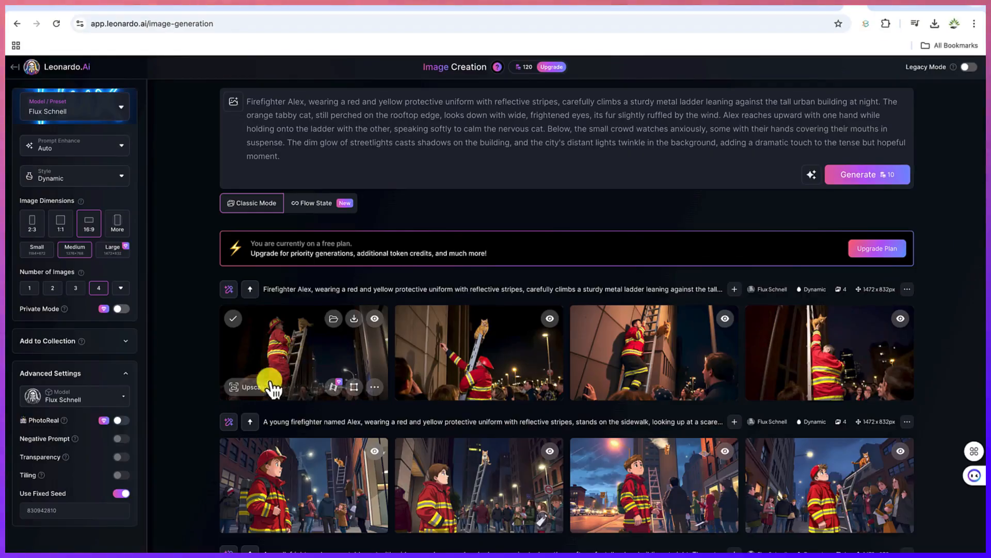
# Examine the generated scene 3 images of the firefighter on the ladder at full size
pyautogui.click(298, 355)
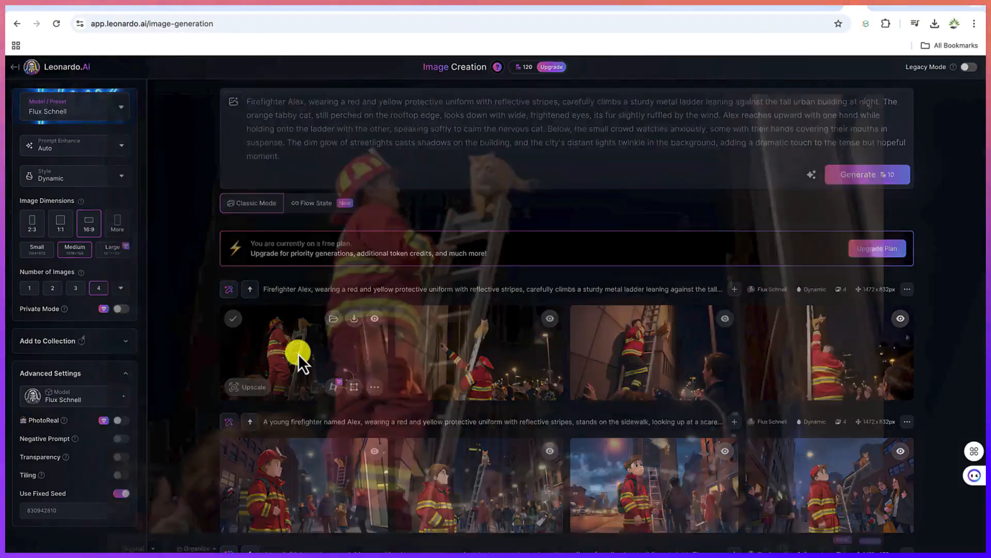
pyautogui.press('Right')
pyautogui.press('Right')
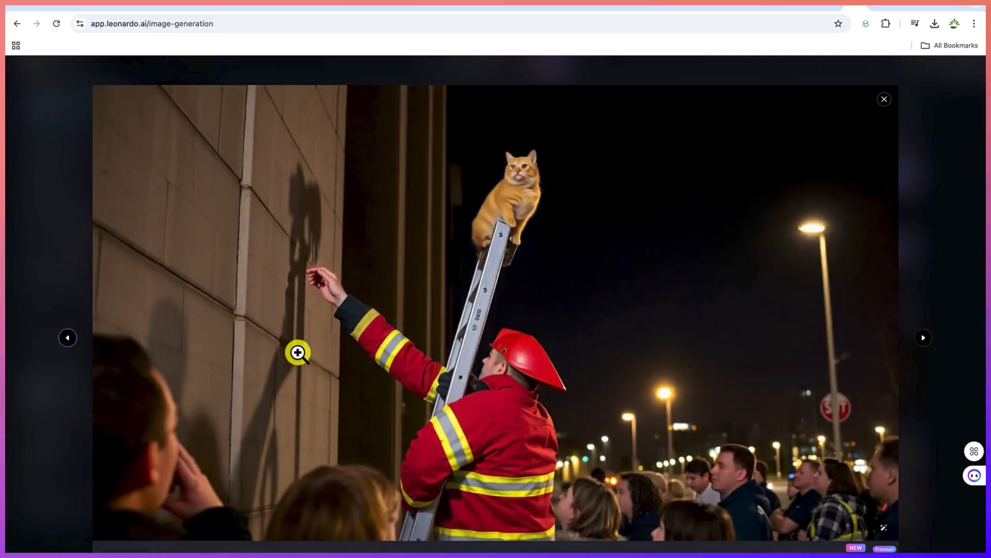
pyautogui.press('Right')
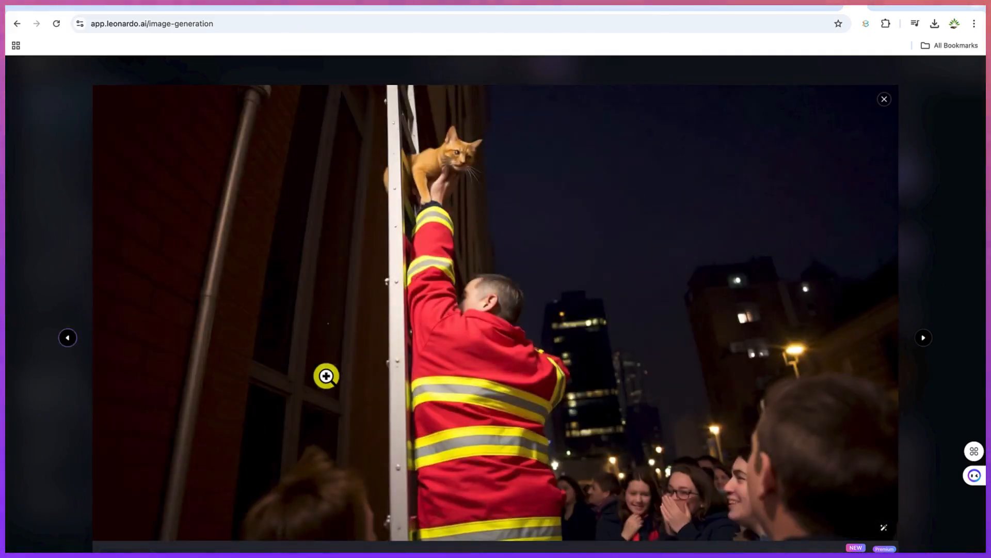
pyautogui.click(888, 107)
pyautogui.click(889, 118)
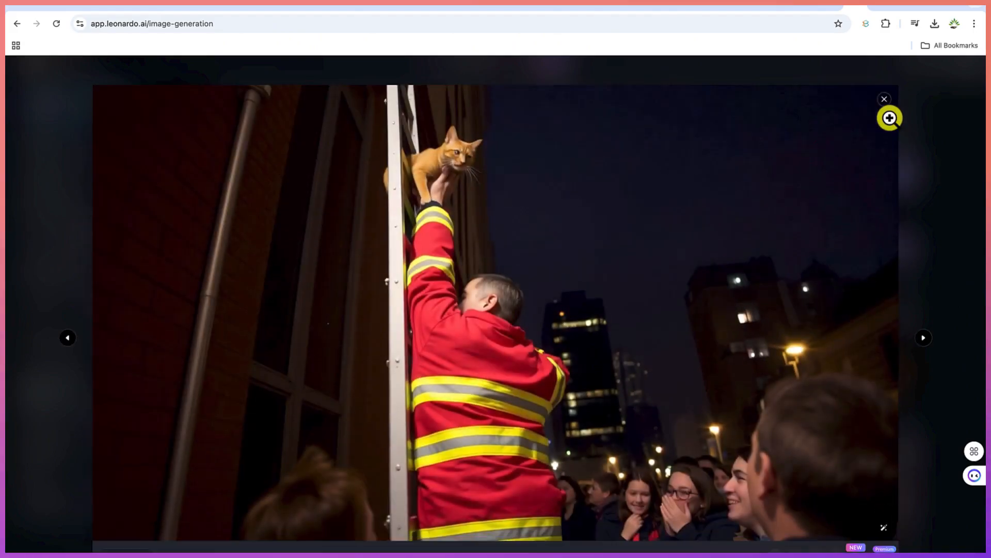
pyautogui.click(884, 102)
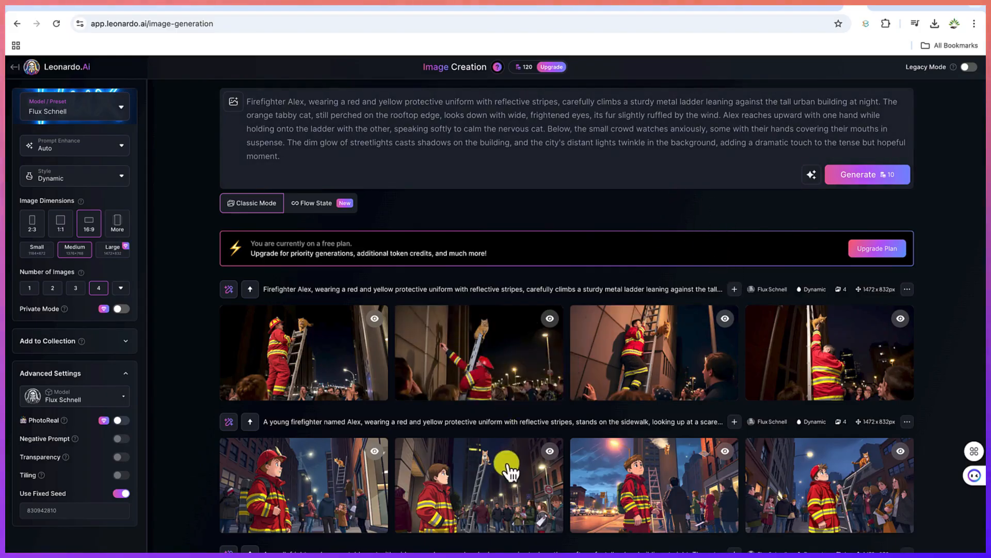
# Open the first rooftop cat image from the scene 1 generation and download it
pyautogui.scroll(-5, 504, 462)
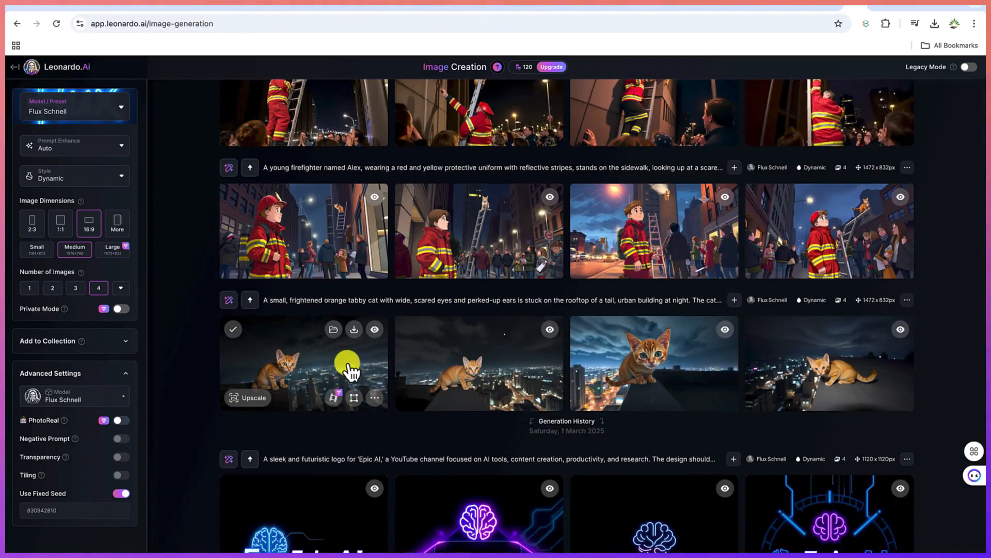
pyautogui.click(351, 370)
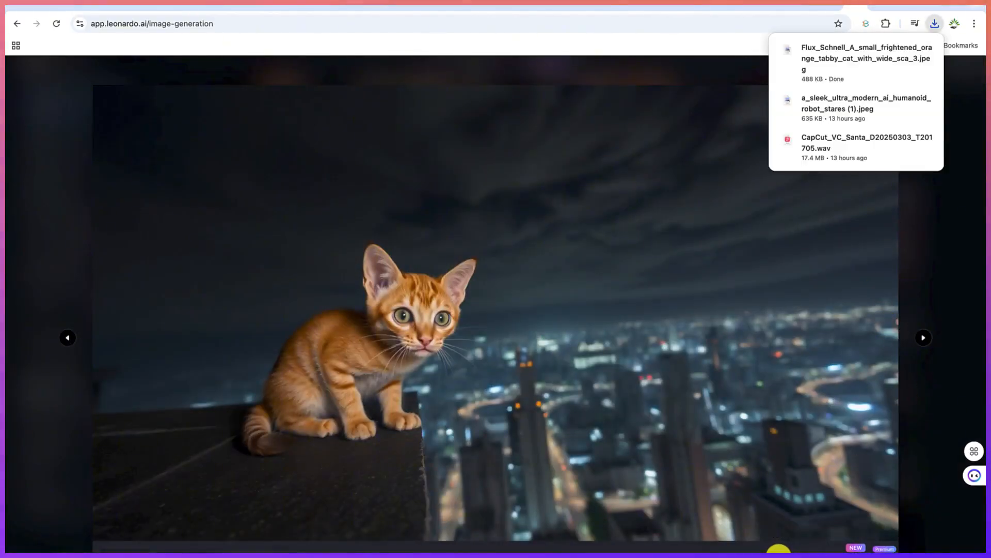
pyautogui.click(961, 275)
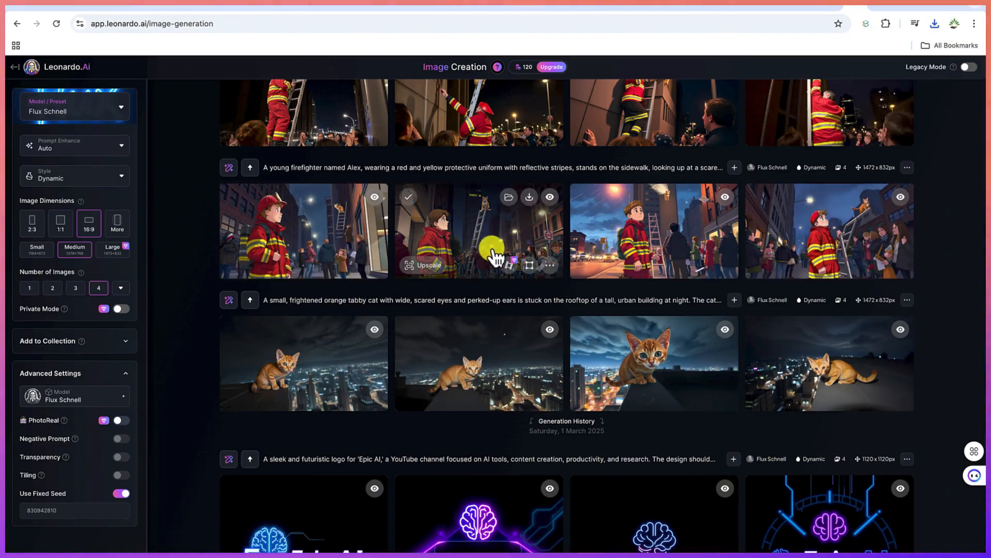
# Download the third scene 2 firefighter image, with the street traffic and ladder, and return to the latest generation
pyautogui.click(816, 239)
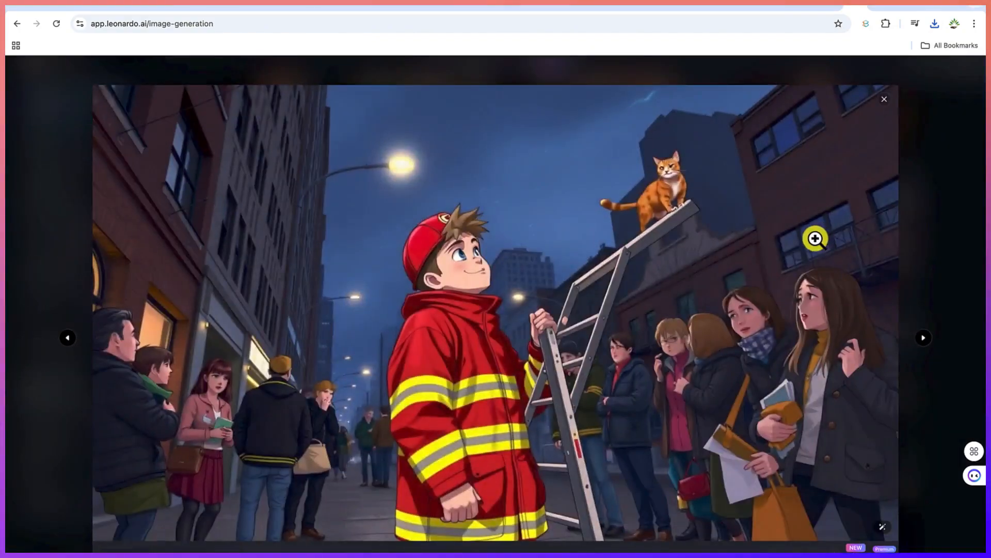
pyautogui.press('Left')
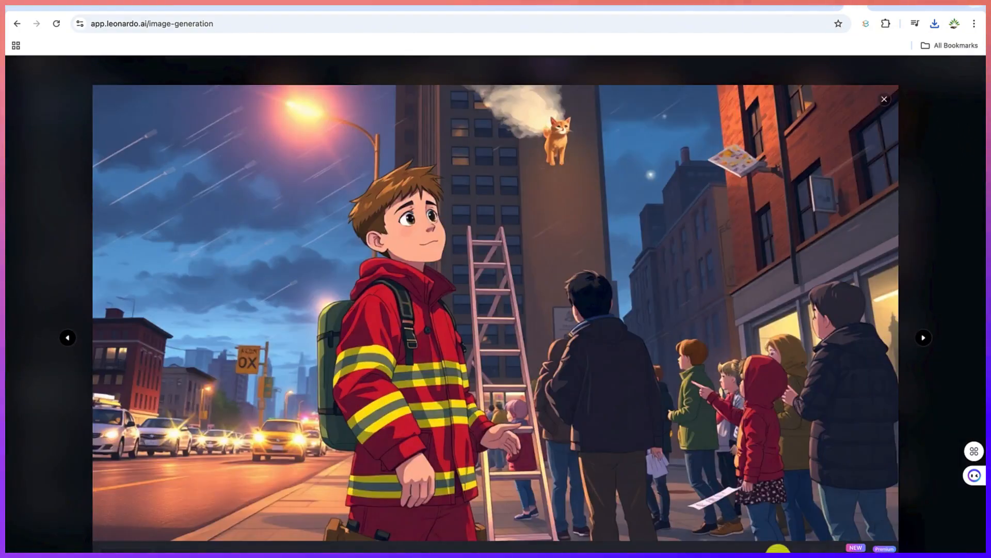
pyautogui.click(778, 556)
pyautogui.click(939, 327)
pyautogui.scroll(5, 720, 290)
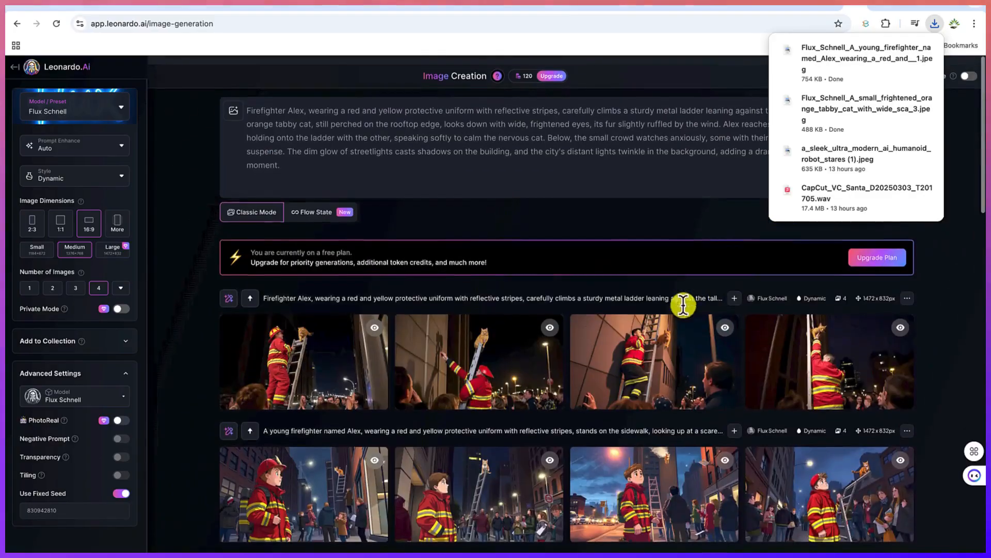
# Open the fourth scene 3 image, with the firefighter reaching up to the cat, download it, and close the full-size view
pyautogui.click(857, 348)
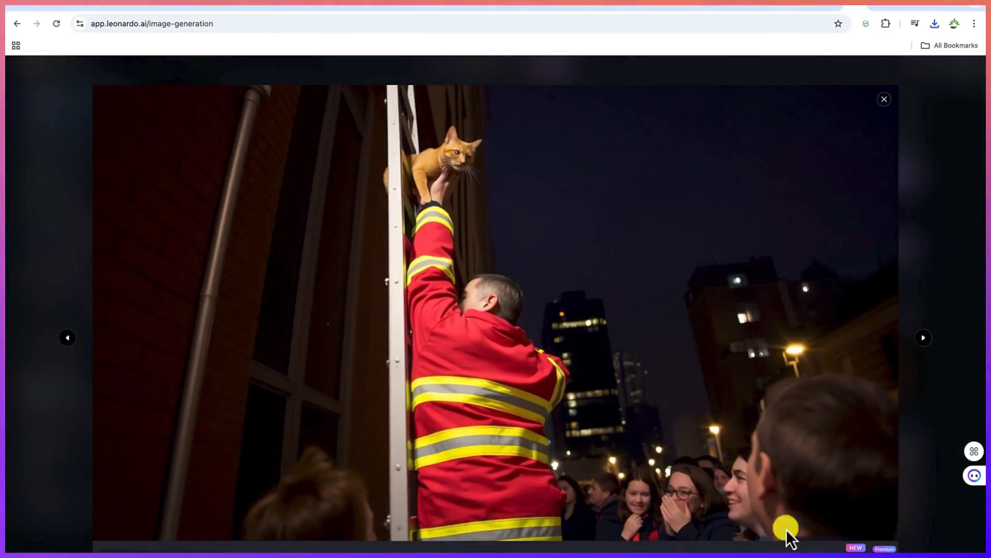
pyautogui.click(954, 203)
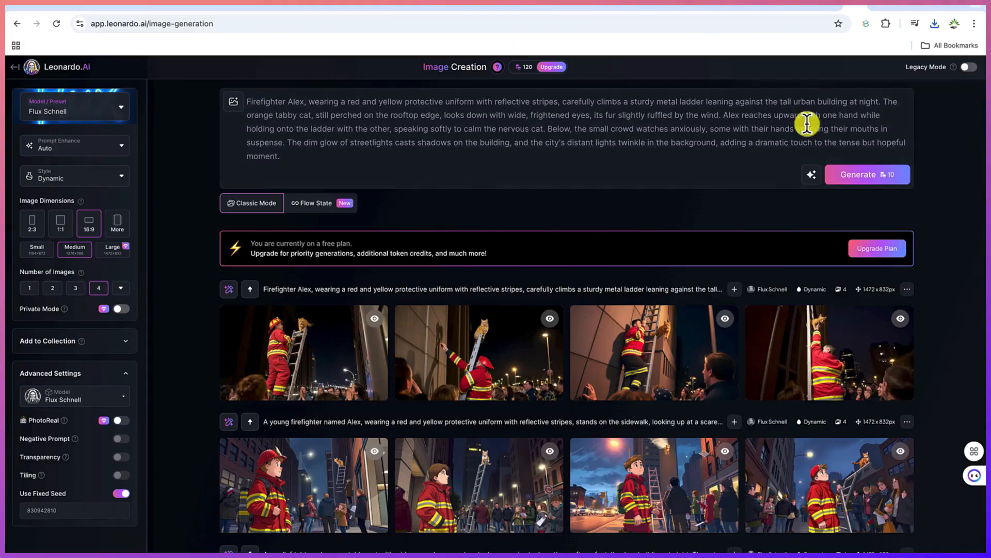
# Search the web for "pixverse" in a new tab and open the PixVerse video creation app
pyautogui.click(929, 5)
pyautogui.write('pixverse')
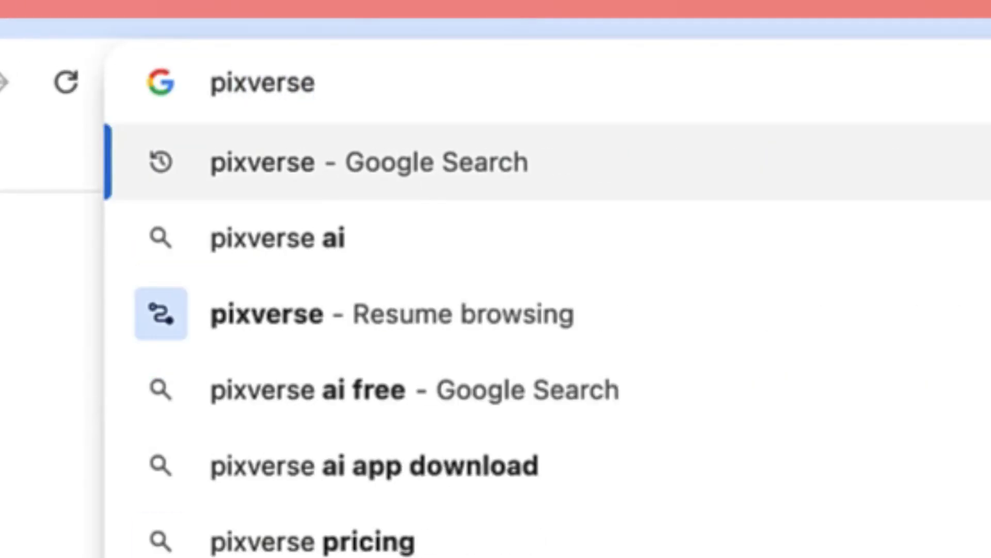
pyautogui.press('Return')
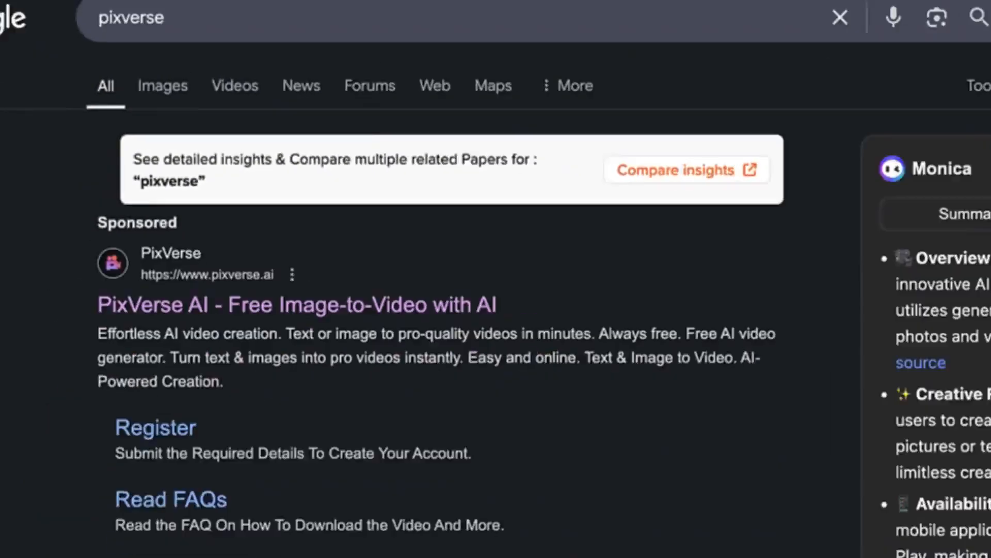
pyautogui.click(201, 480)
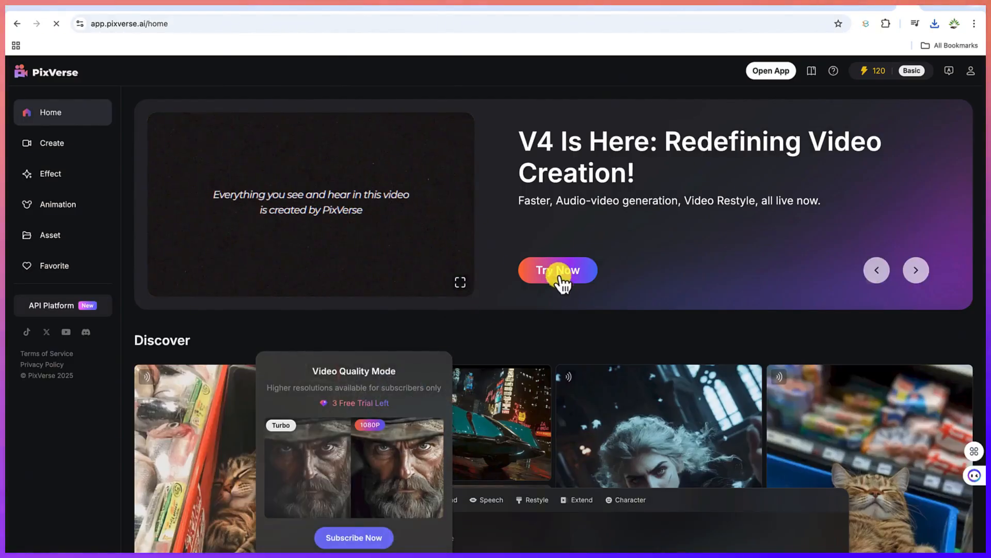
pyautogui.click(560, 278)
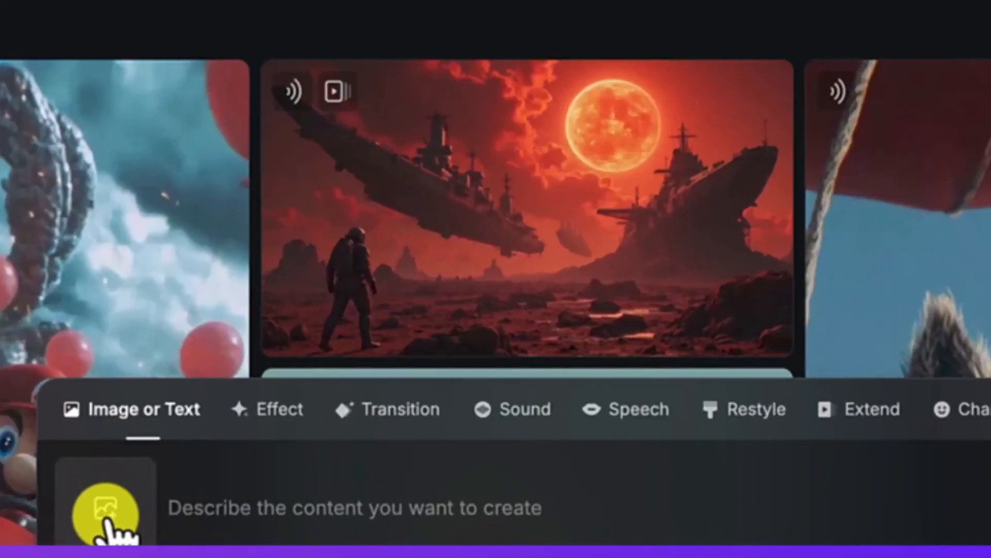
# Upload the downloaded scene 1 rooftop cat image as the source image for an image-to-video generation
pyautogui.click(106, 511)
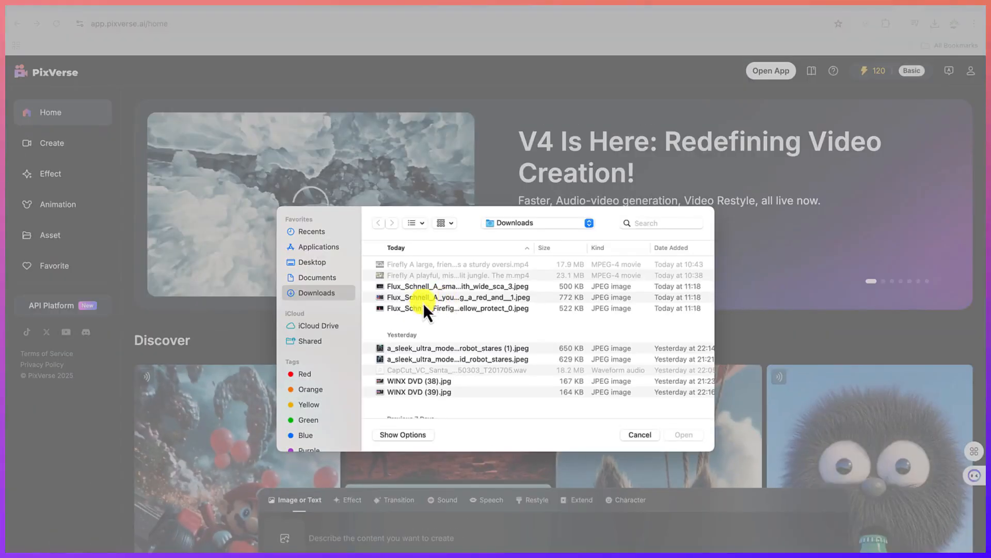
pyautogui.click(422, 307)
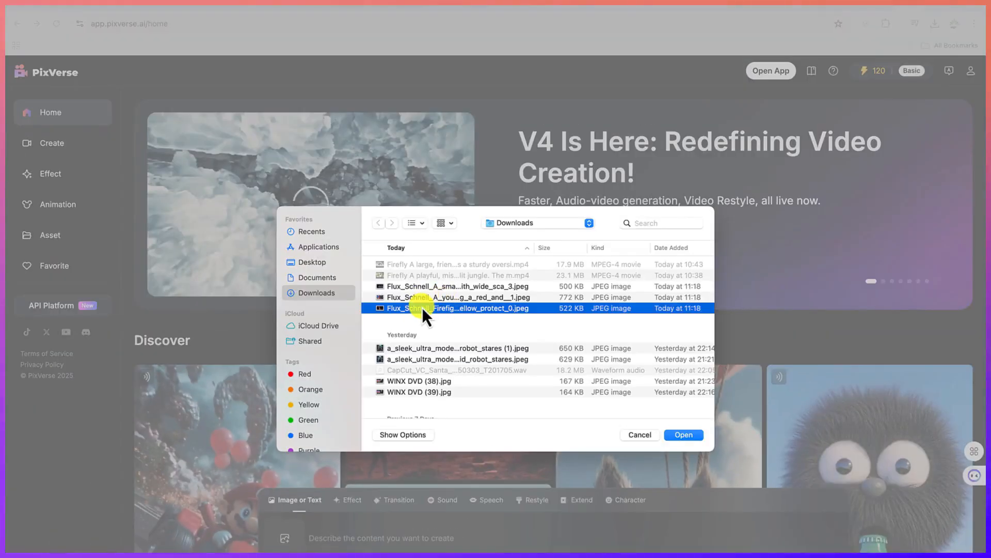
pyautogui.click(683, 434)
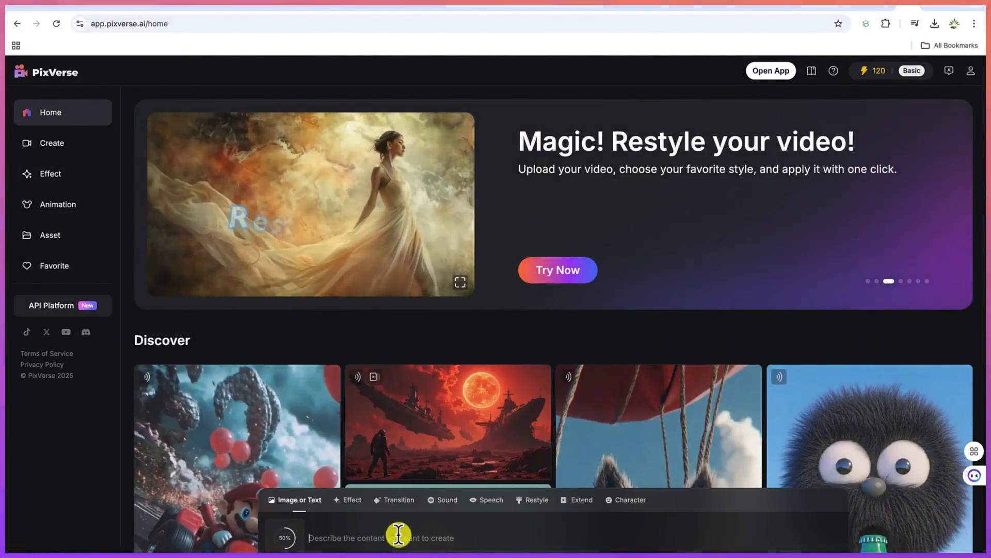
# Switch to the ChatGPT conversation and copy only the scene 1 prompt about the frightened orange tabby cat
pyautogui.click(236, 7)
pyautogui.click(421, 253)
pyautogui.scroll(5, 423, 255)
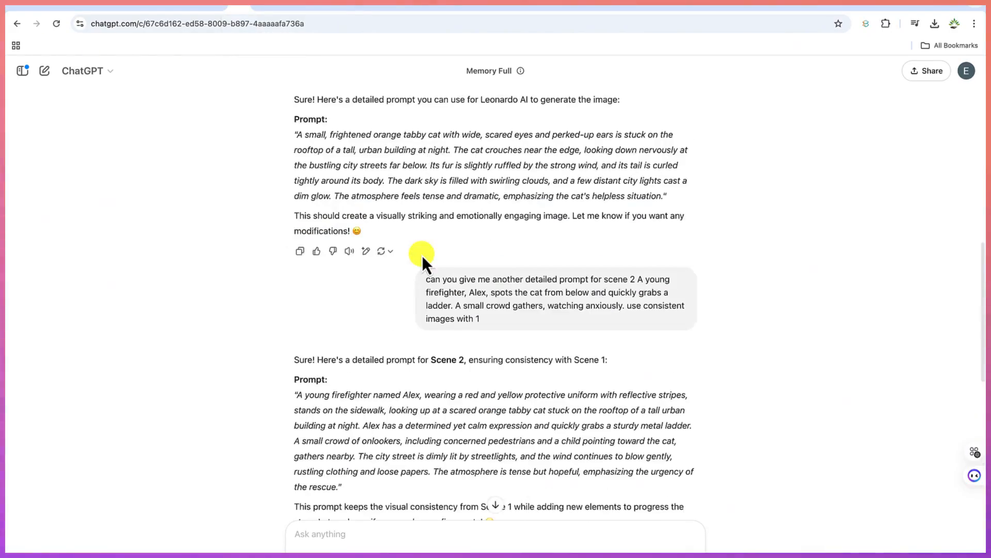
pyautogui.scroll(4, 423, 255)
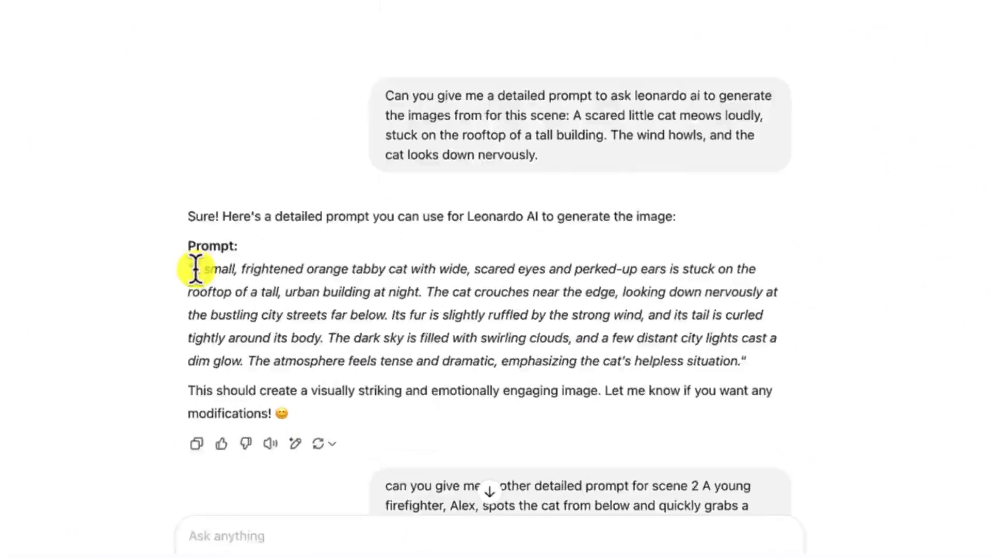
pyautogui.moveTo(196, 269); pyautogui.dragTo(283, 403)
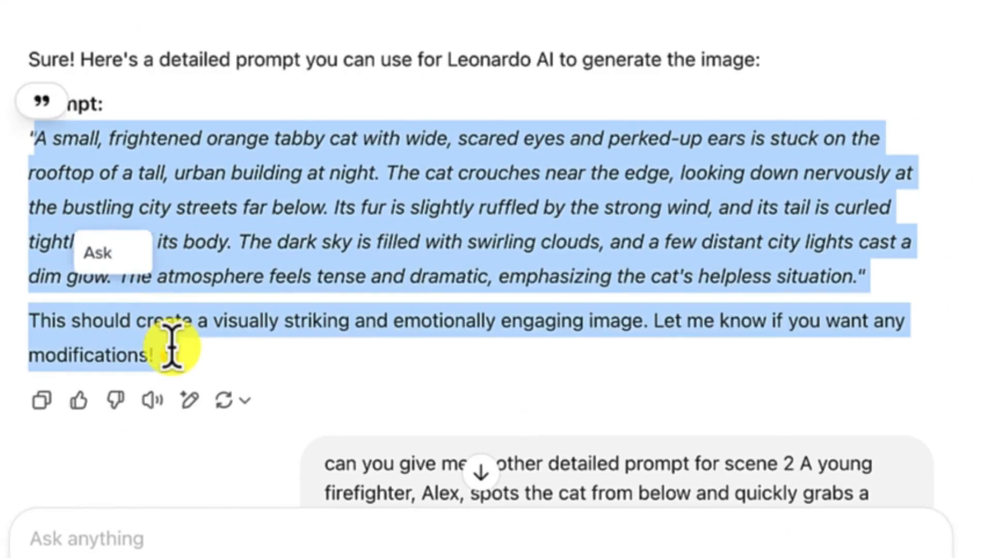
pyautogui.click(238, 239)
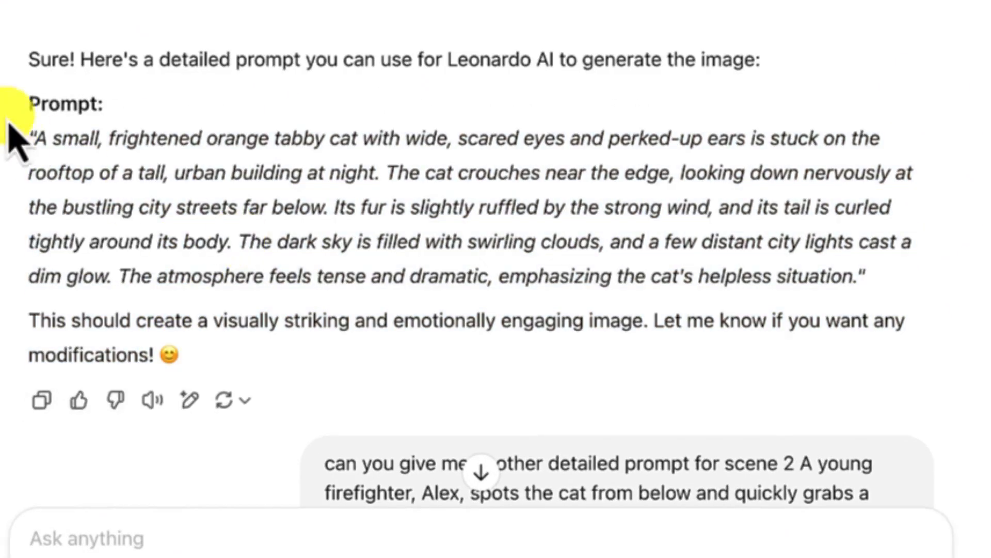
pyautogui.moveTo(37, 139); pyautogui.dragTo(826, 281)
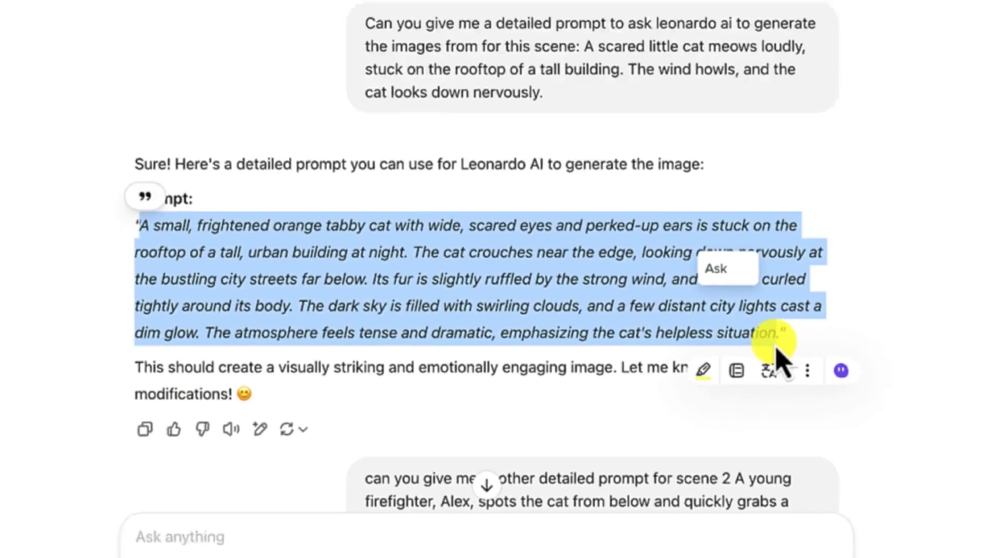
# Paste the scene 1 prompt as the video description in PixVerse, set the duration to 5s, and generate the video
pyautogui.click(907, 14)
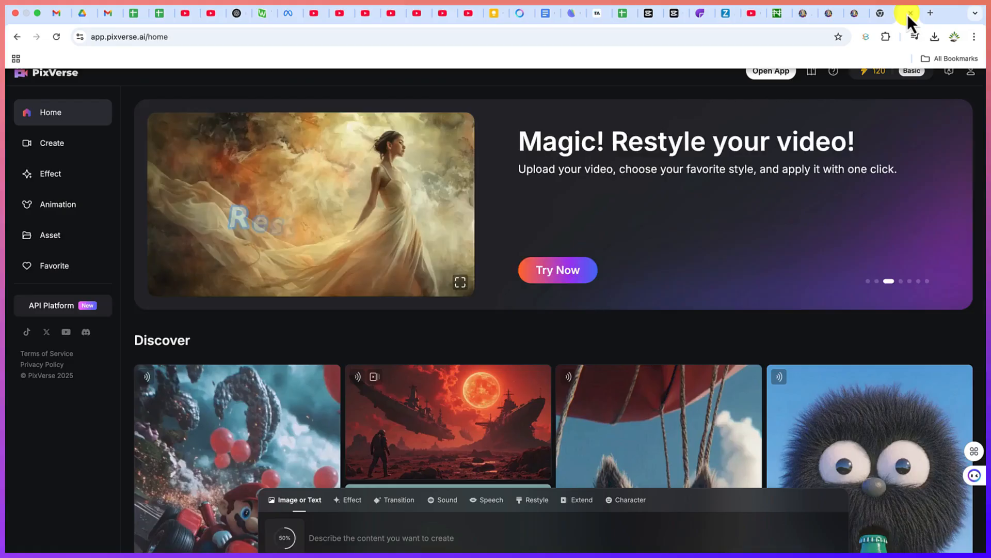
pyautogui.click(371, 539)
pyautogui.hotkey('ctrl', 'v')
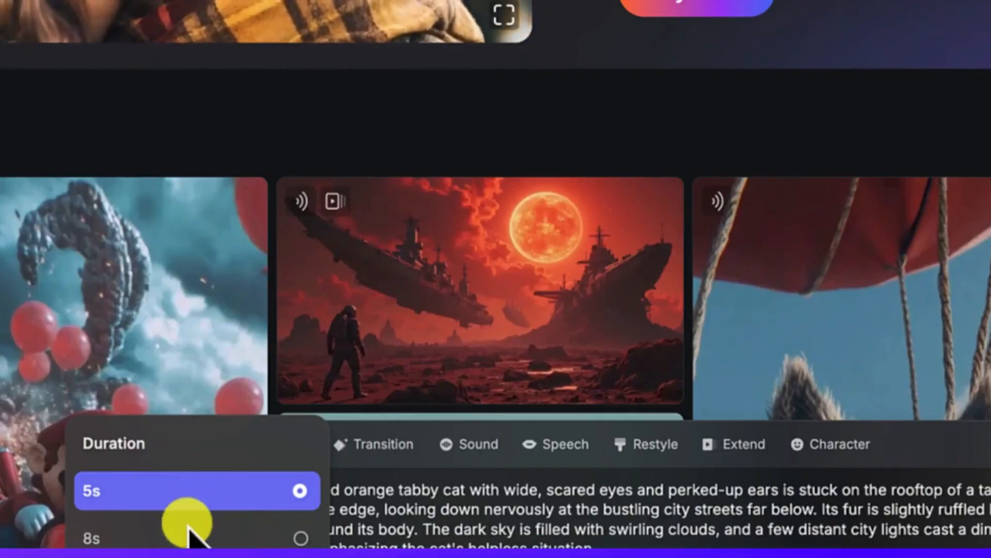
pyautogui.click(217, 503)
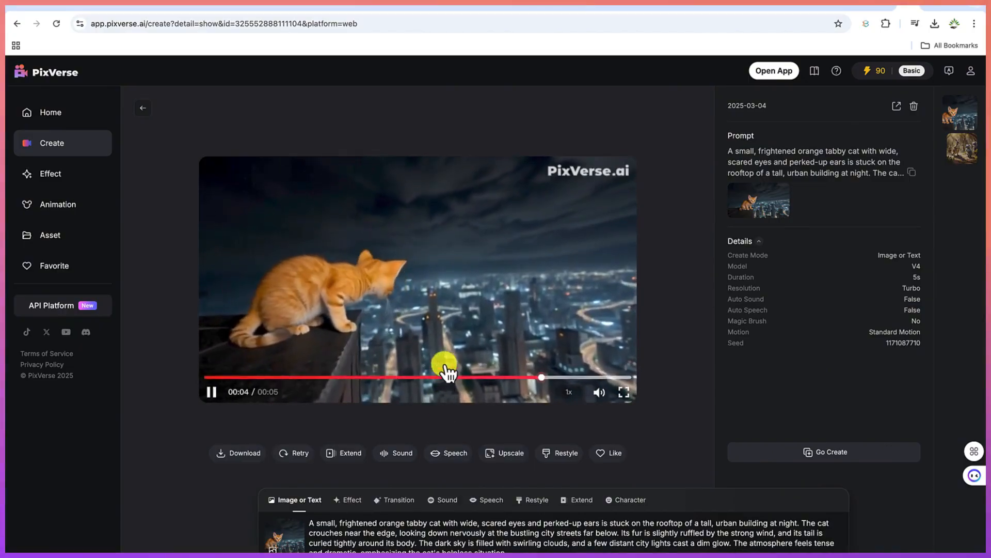
# Download the generated rooftop cat video, then preview its source image and close the preview
pyautogui.click(225, 453)
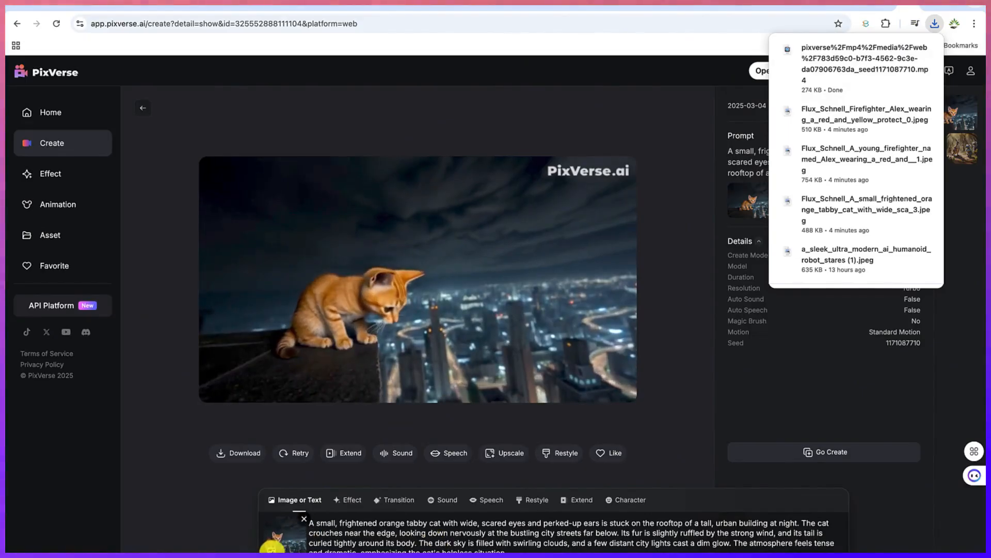
pyautogui.click(272, 548)
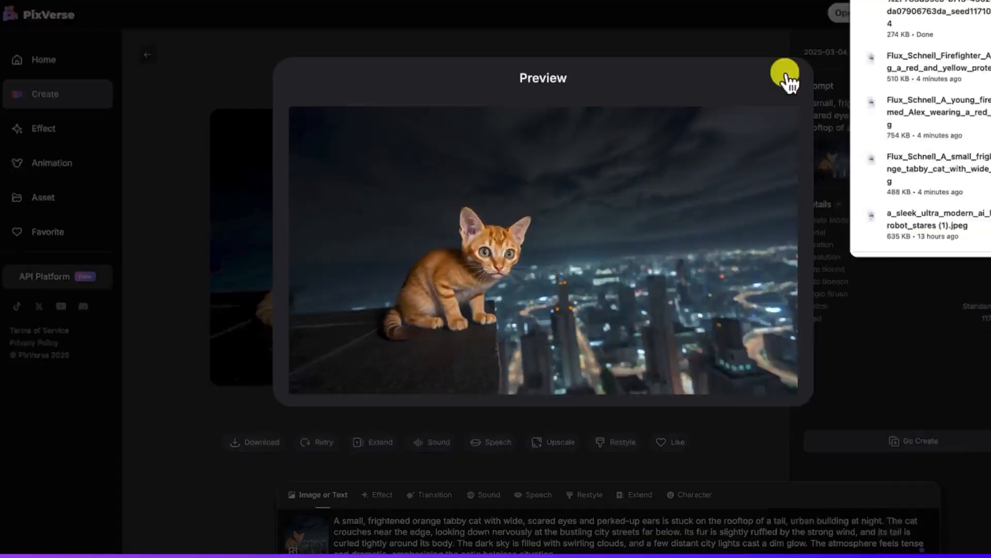
pyautogui.click(715, 128)
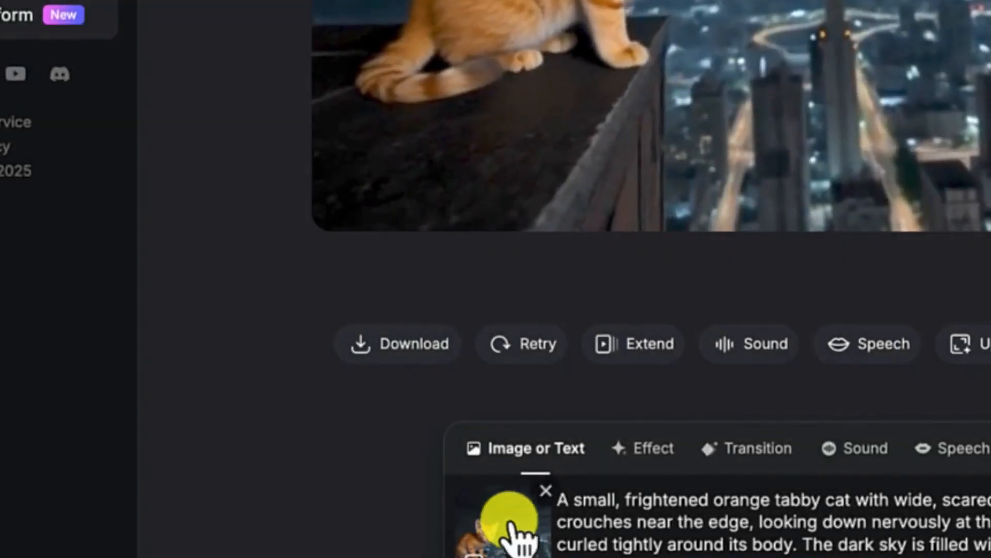
# Replace the cat source image with the scene 2 firefighter image, Flux_Schnell_A_you...g_a_red_and__1.jpeg, from Downloads
pyautogui.click(545, 490)
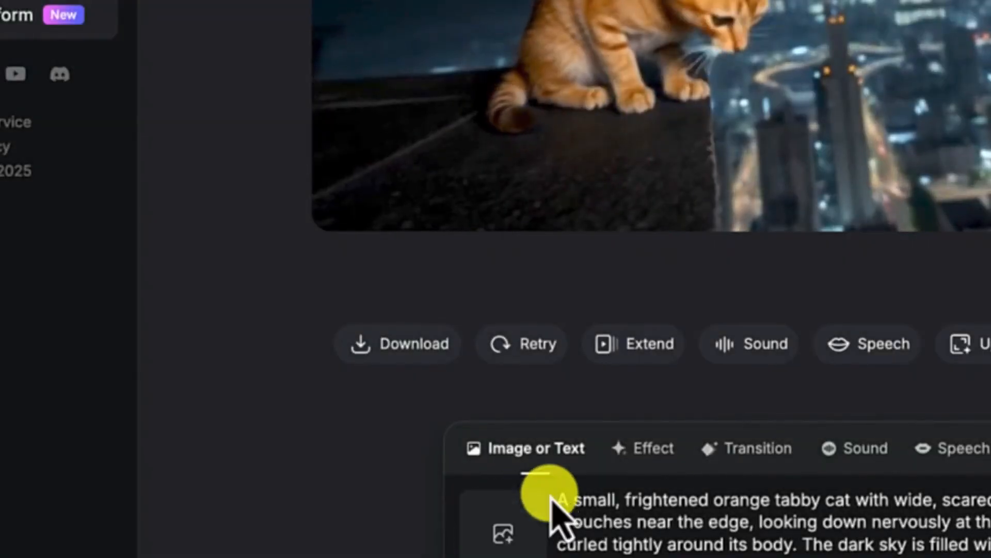
pyautogui.click(496, 542)
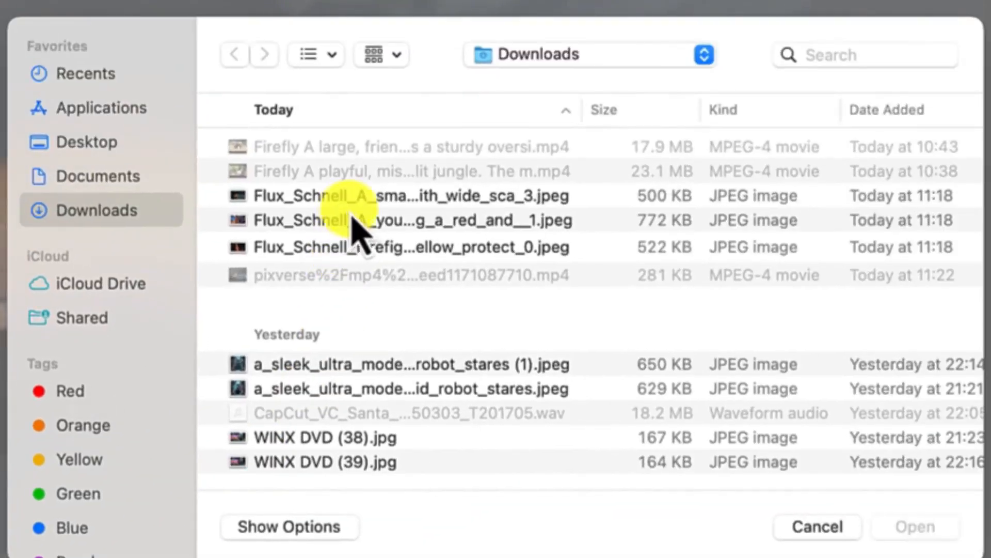
pyautogui.click(365, 223)
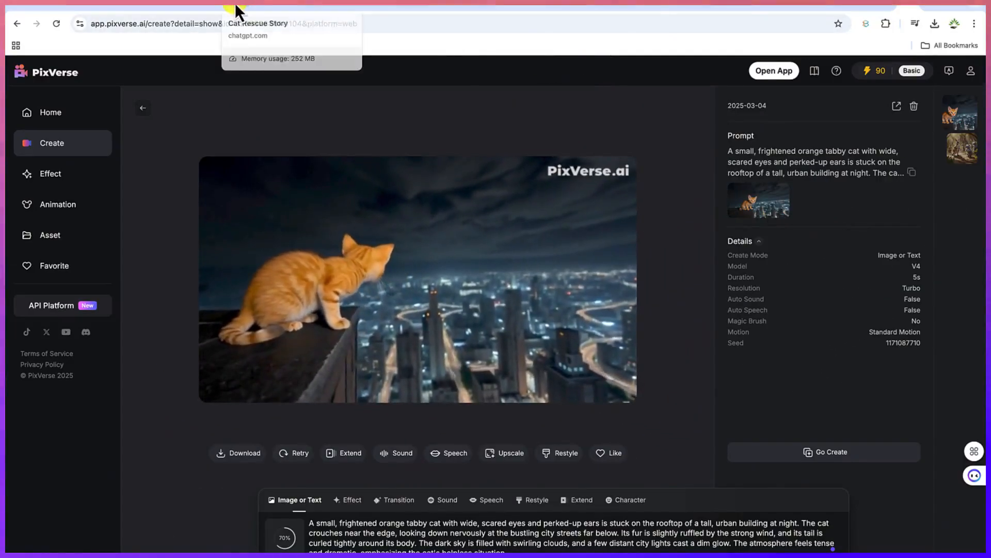
# Copy the scene 2 firefighter prompt from ChatGPT, replace the scene 1 description in PixVerse with it, and generate the video
pyautogui.click(235, 2)
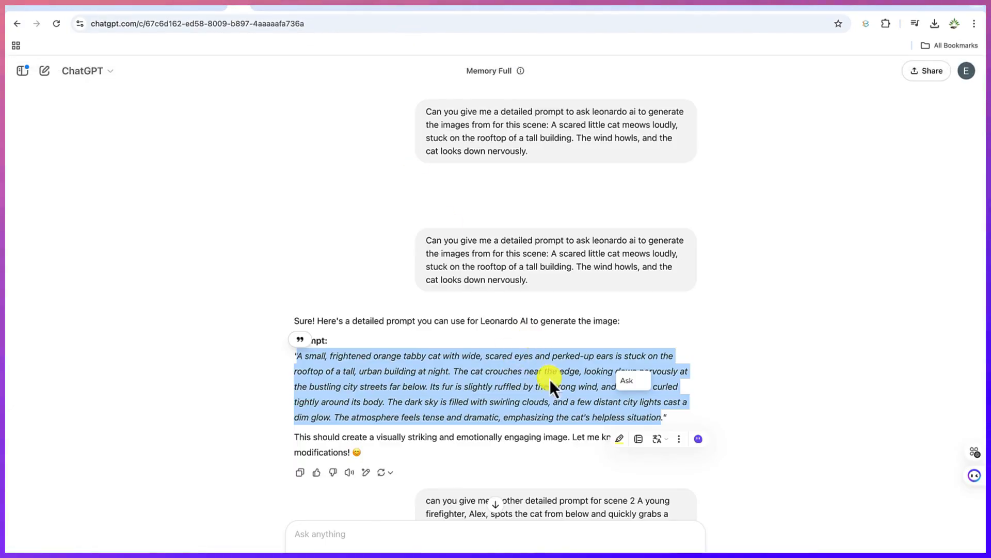
pyautogui.scroll(-6, 550, 379)
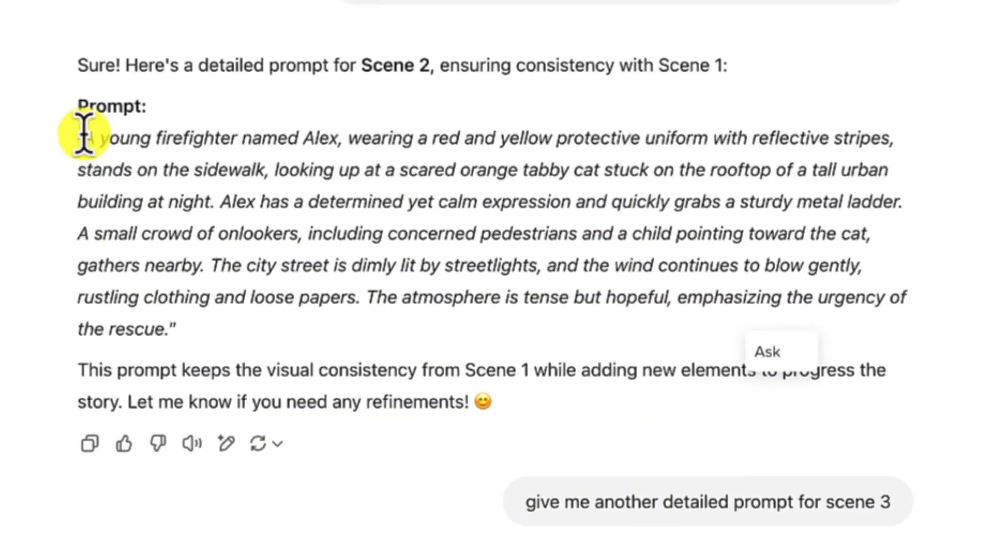
pyautogui.moveTo(295, 278); pyautogui.dragTo(340, 372)
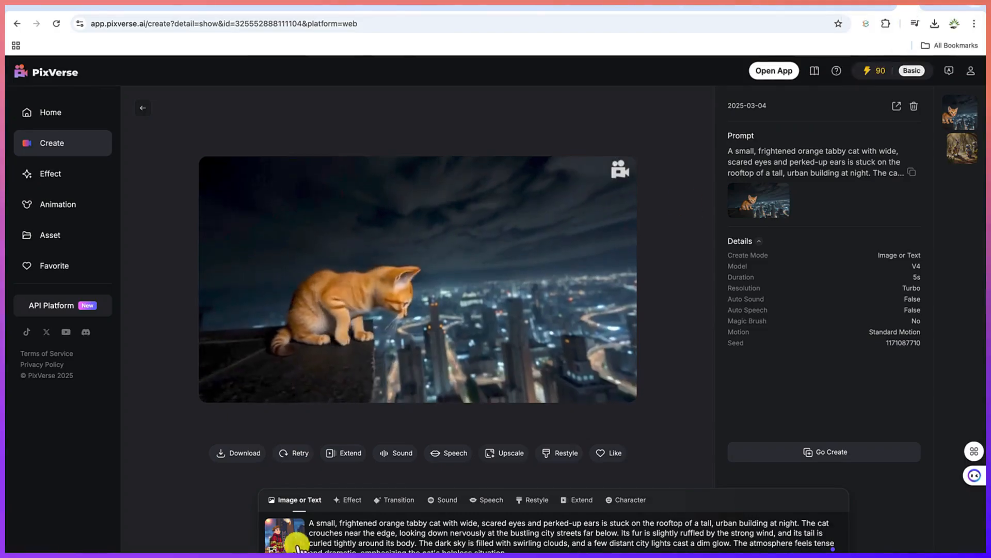
pyautogui.tripleClick(392, 537)
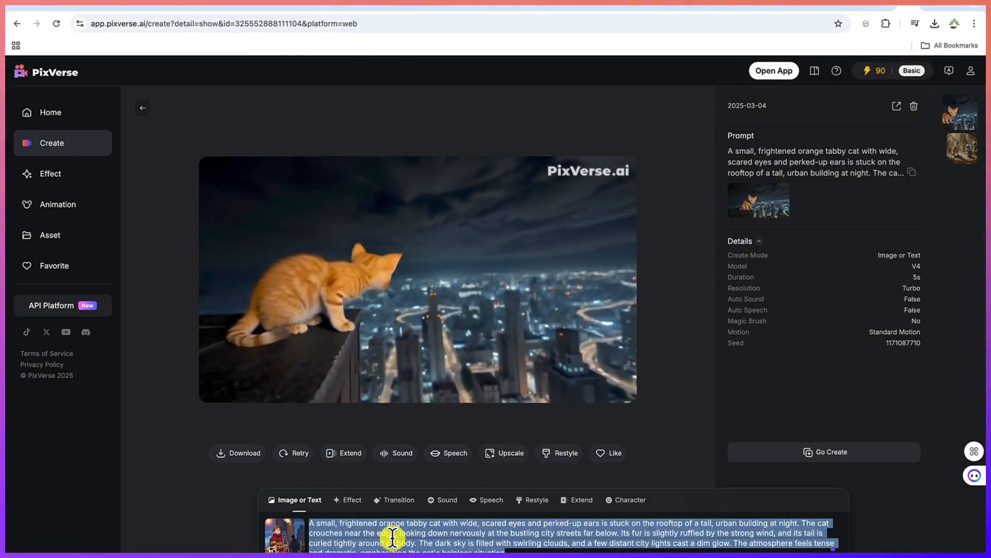
pyautogui.hotkey('ctrl', 'v')
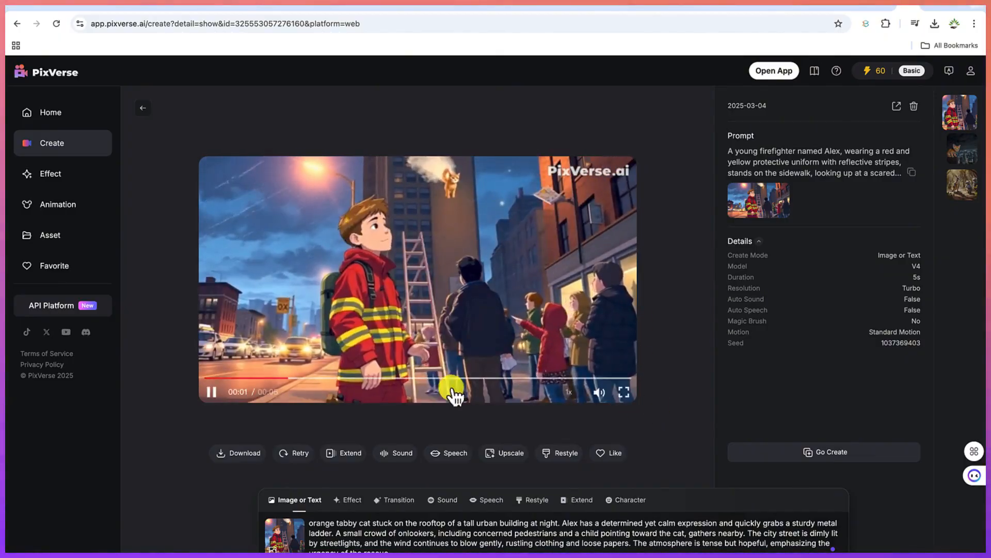
# Download the scene 2 firefighter video and replace the source image with Flux_Schnell_Firefig...ellow_protect_0.jpeg from Downloads
pyautogui.click(237, 457)
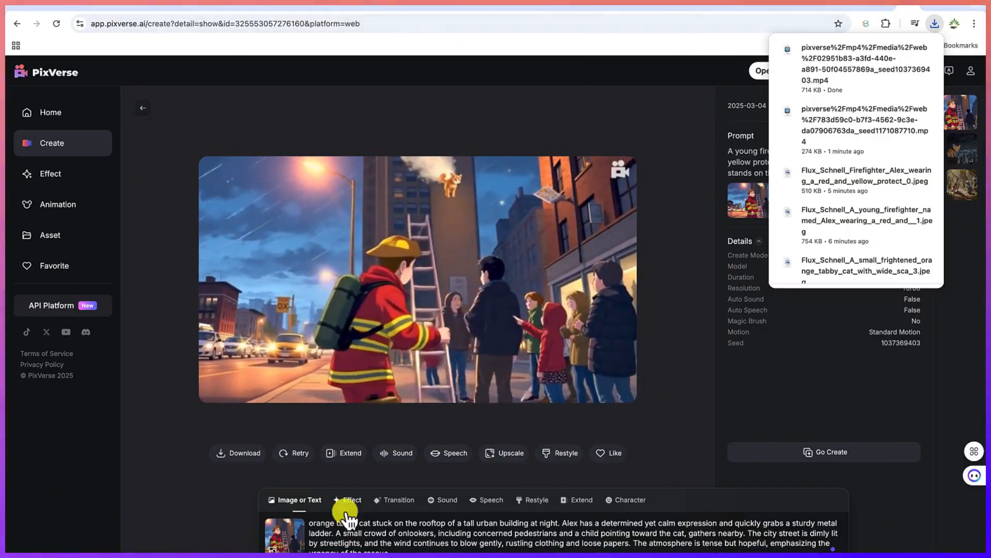
pyautogui.click(303, 518)
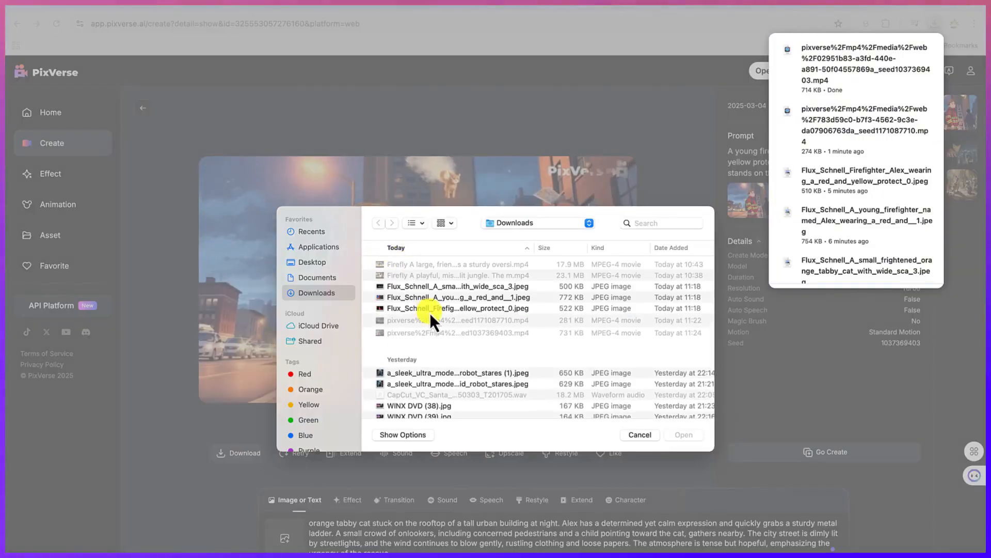
pyautogui.click(429, 308)
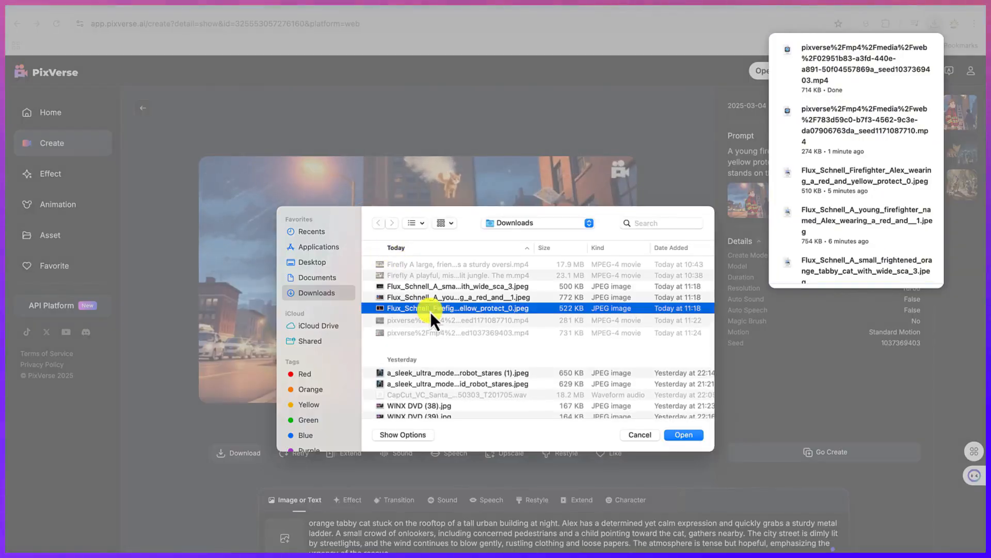
pyautogui.click(682, 435)
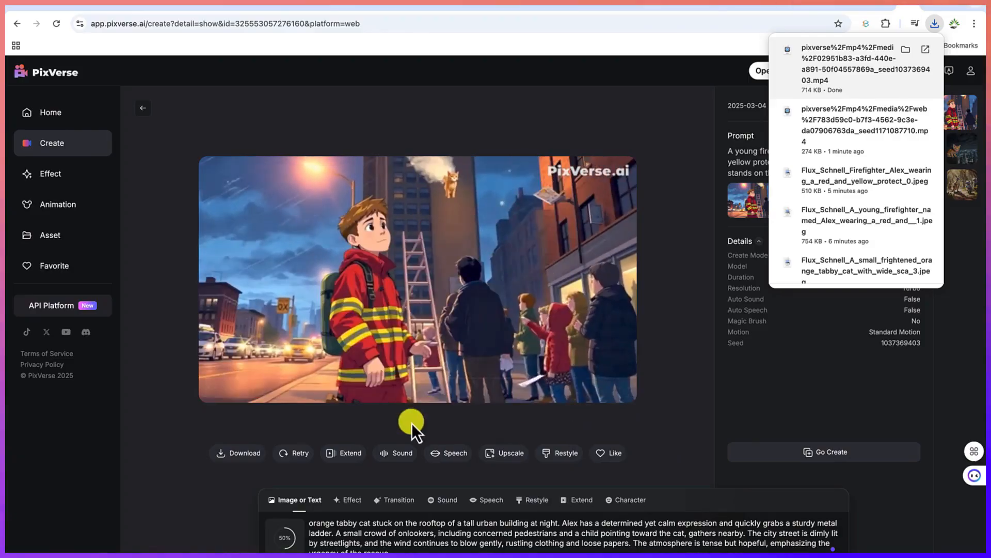
# Switch to the ChatGPT conversation and copy the scene 3 prompt about the firefighter climbing the ladder
pyautogui.click(234, 4)
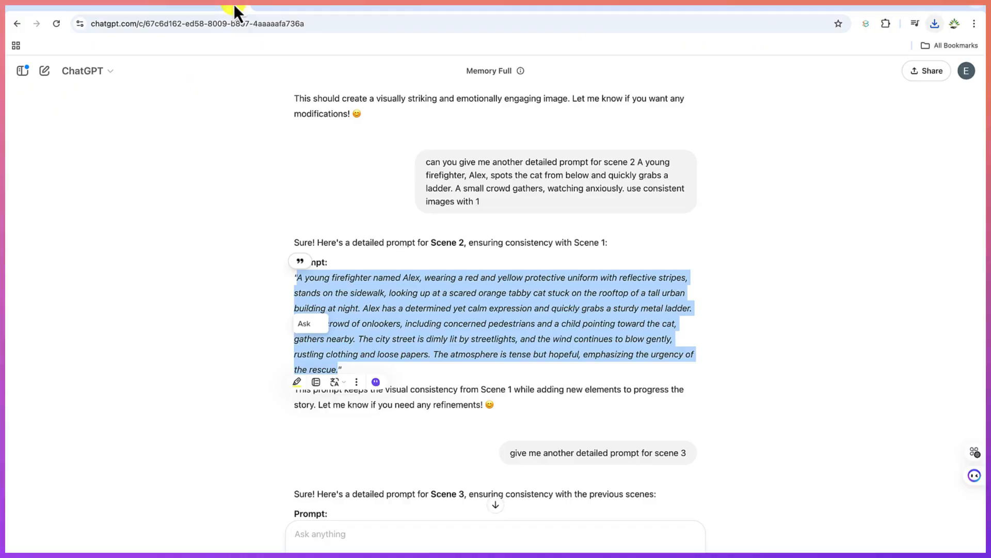
pyautogui.scroll(-7, 413, 310)
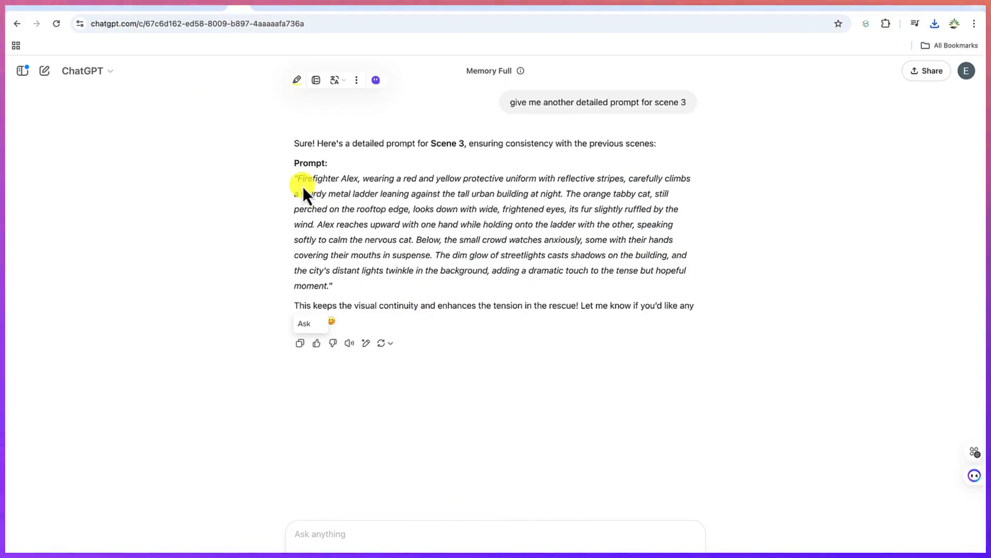
pyautogui.moveTo(298, 178); pyautogui.dragTo(330, 283)
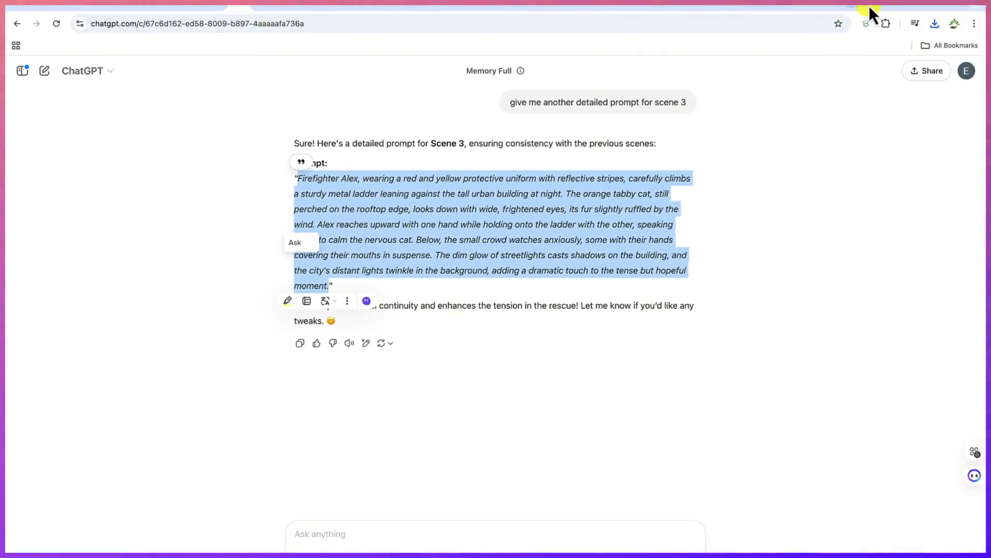
# Switch to PixVerse, replace the scene 2 description with the copied scene 3 prompt, and generate and download the ladder-climbing video
pyautogui.click(903, 8)
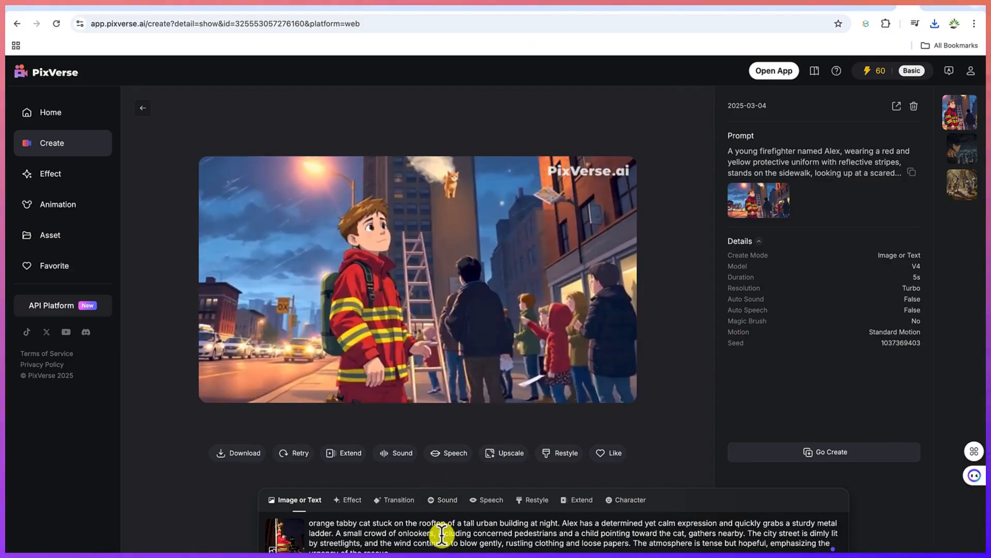
pyautogui.hotkey('ctrl', 'a')
pyautogui.hotkey('ctrl', 'v')
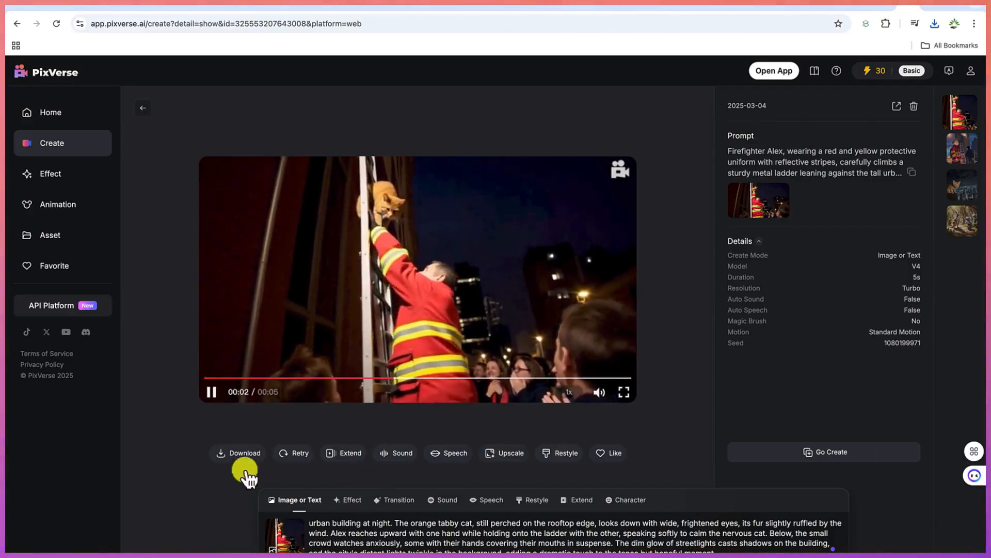
pyautogui.click(237, 452)
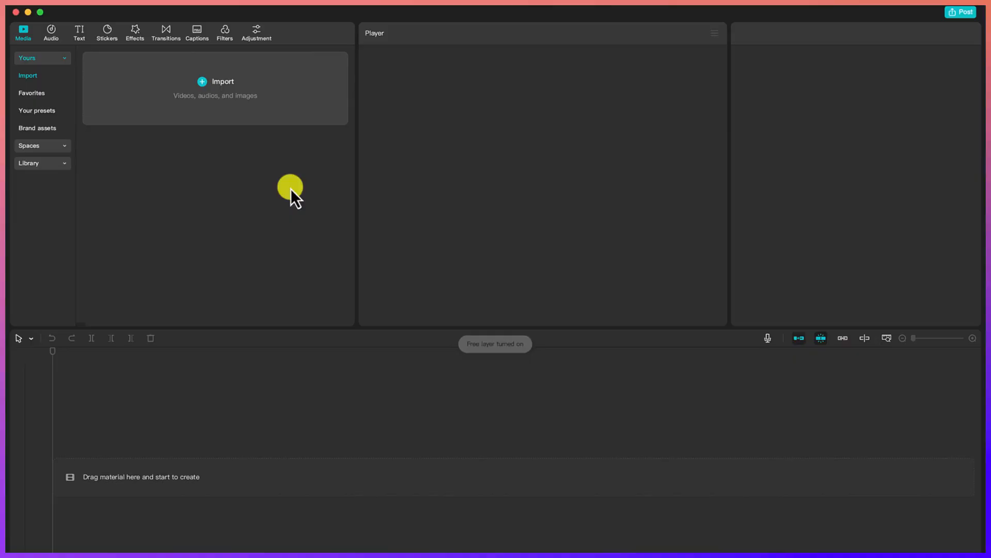
pyautogui.click(240, 94)
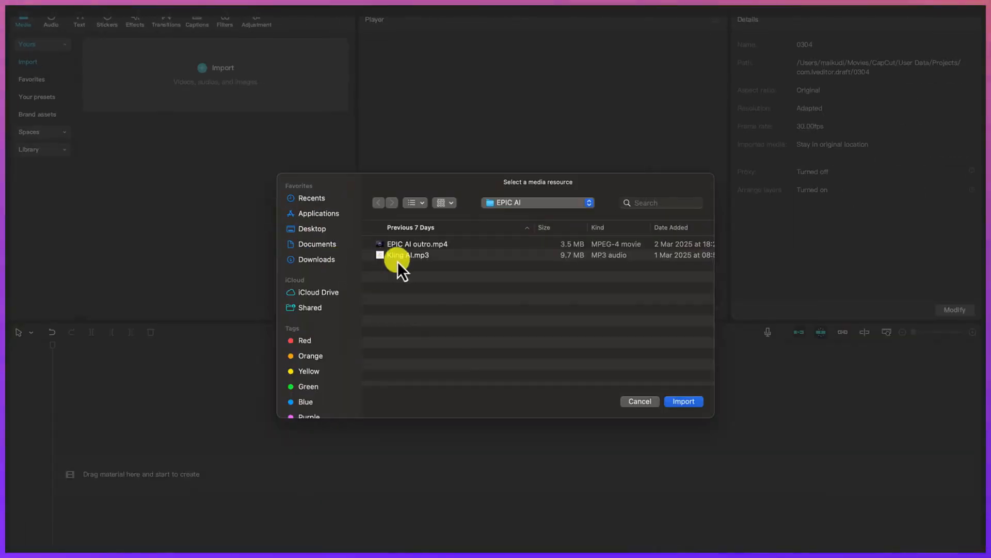
pyautogui.click(330, 258)
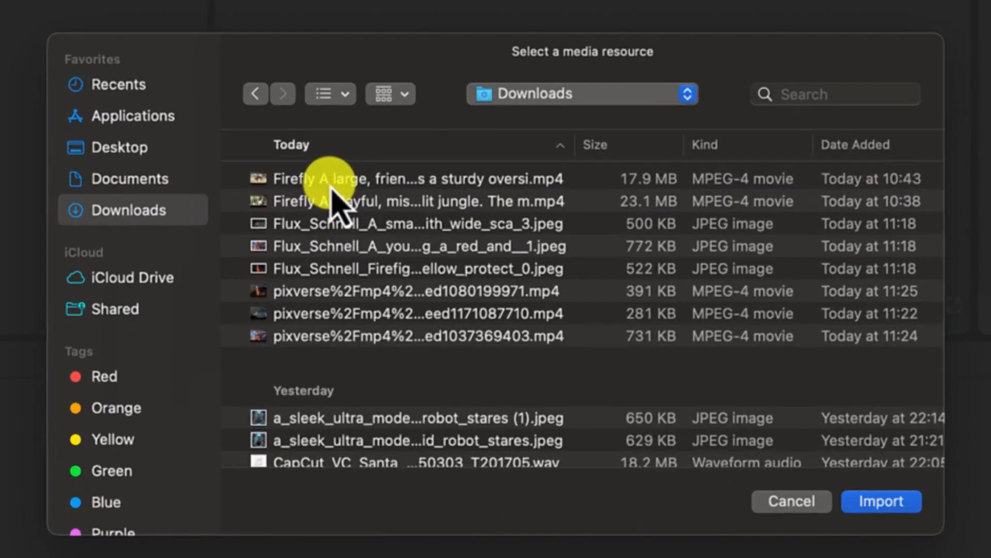
pyautogui.click(415, 244)
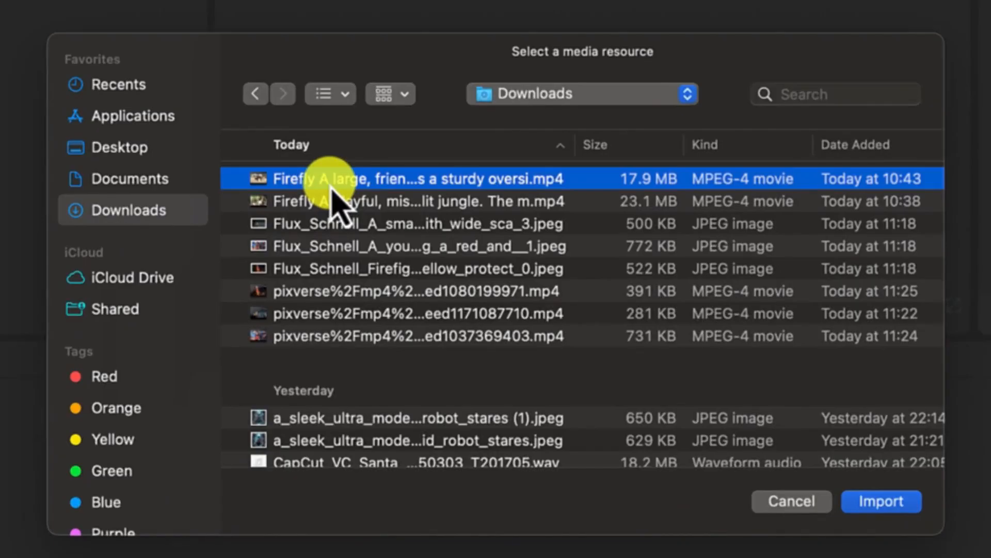
pyautogui.keyDown('shift'); pyautogui.click(464, 206); pyautogui.keyUp('shift')
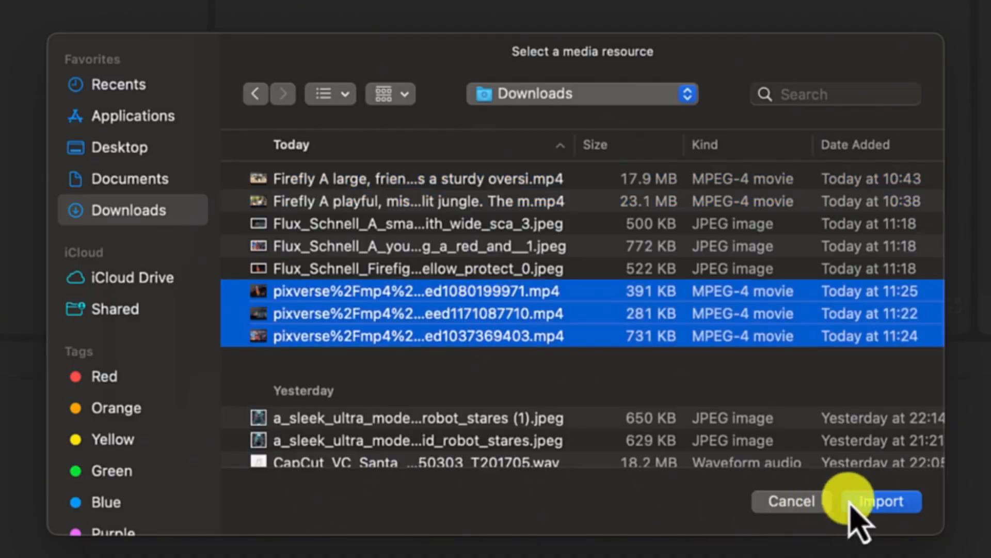
pyautogui.click(862, 502)
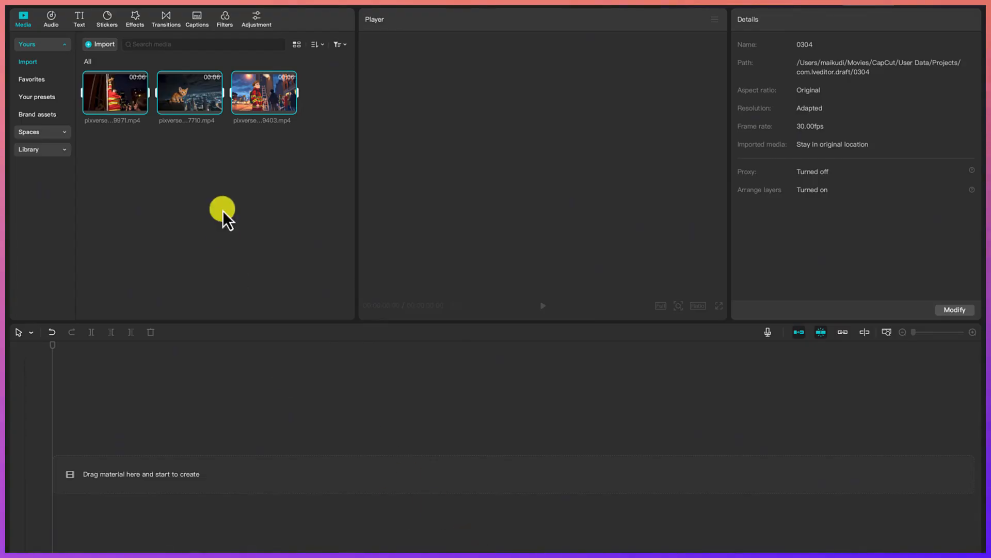
# Add the three imported clips to the timeline and move the playhead to the start of the second clip
pyautogui.moveTo(129, 109); pyautogui.dragTo(110, 454)
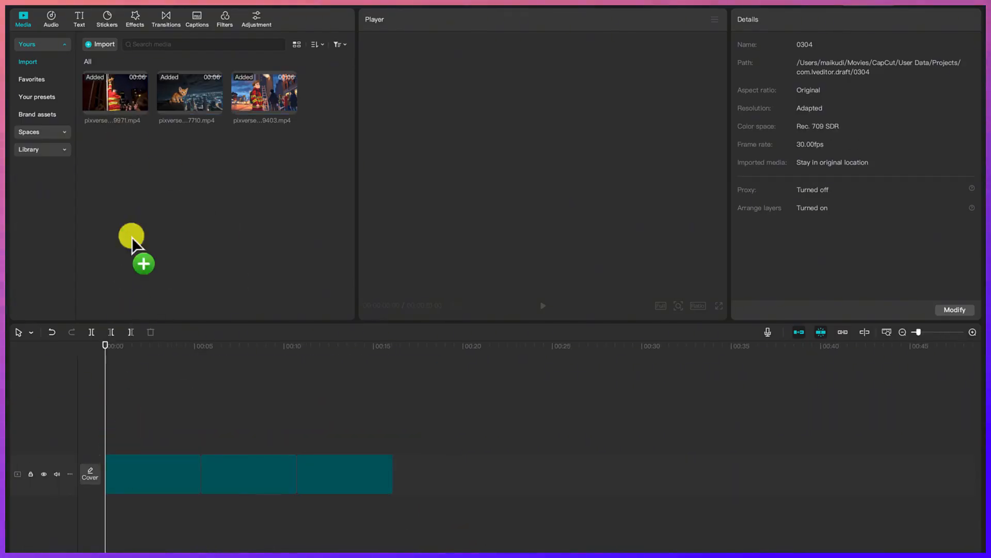
pyautogui.moveTo(188, 101); pyautogui.dragTo(369, 366)
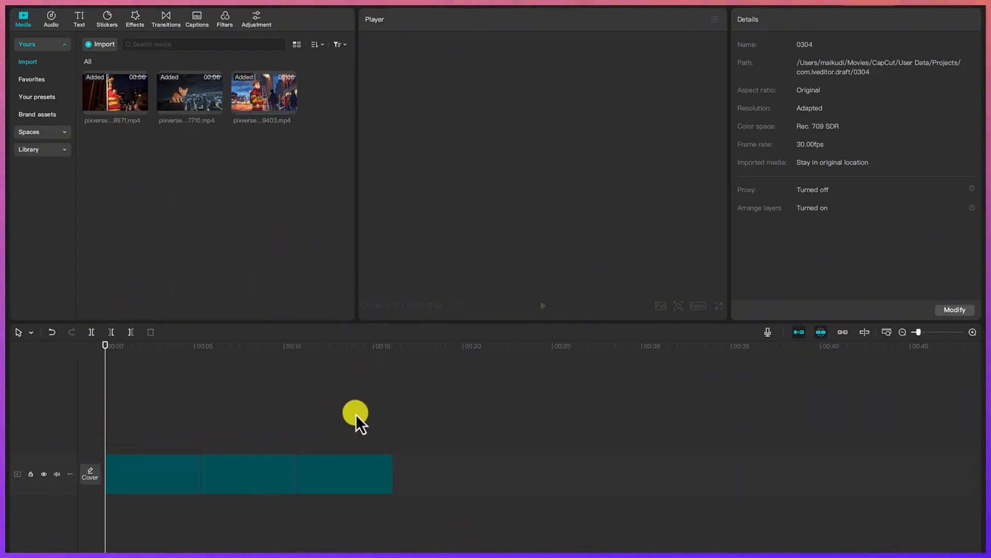
pyautogui.click(201, 355)
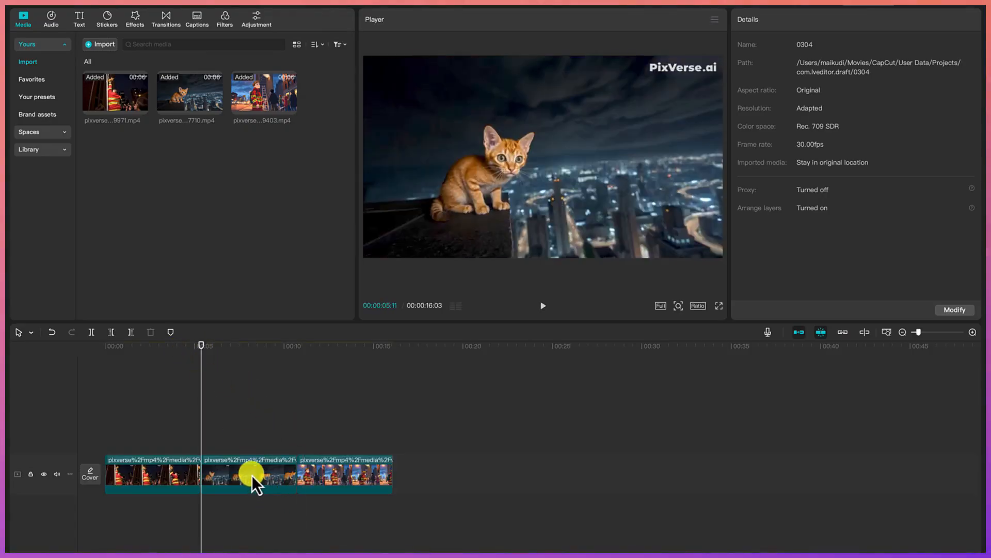
# Reorder the timeline clips so the rooftop cat comes first, the firefighter on the sidewalk second, and the ladder climb last
pyautogui.moveTo(253, 476); pyautogui.dragTo(149, 460)
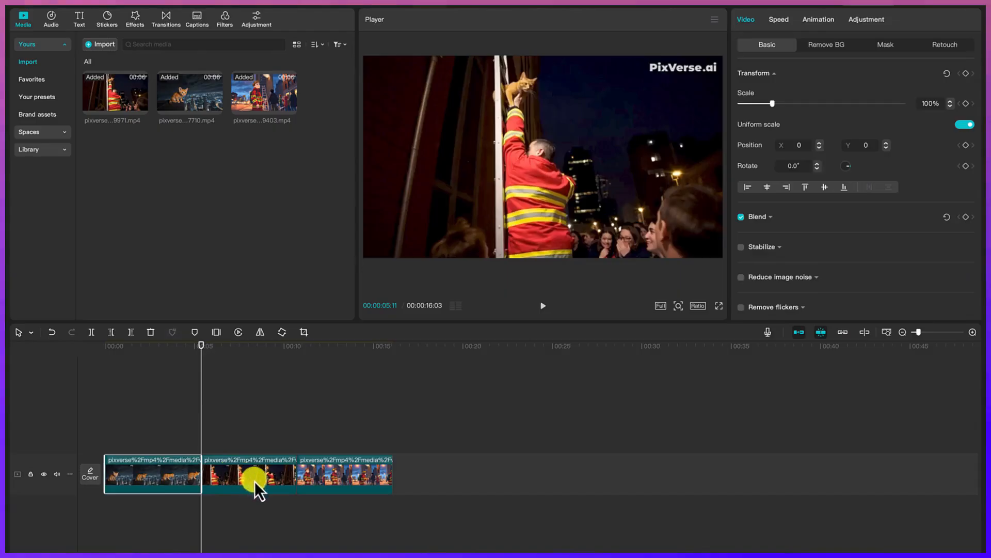
pyautogui.moveTo(330, 472); pyautogui.dragTo(255, 447)
pyautogui.moveTo(280, 482); pyautogui.dragTo(352, 484)
pyautogui.moveTo(257, 462); pyautogui.dragTo(373, 483)
pyautogui.moveTo(281, 445); pyautogui.dragTo(257, 473)
pyautogui.moveTo(357, 470); pyautogui.dragTo(346, 471)
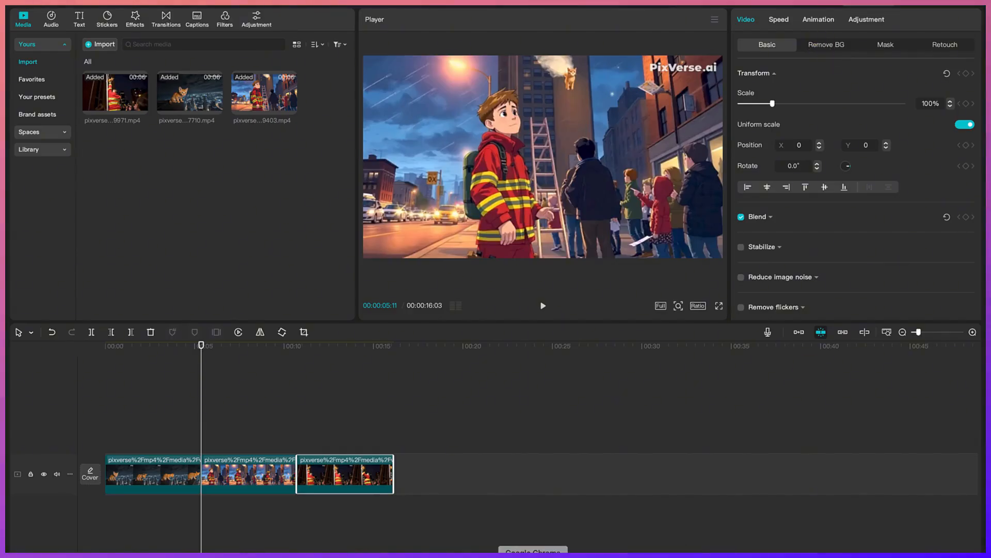
# Switch to Chrome, load elevenlabs.io/app/home in a new tab, and open the Text to Speech tool
pyautogui.click(533, 555)
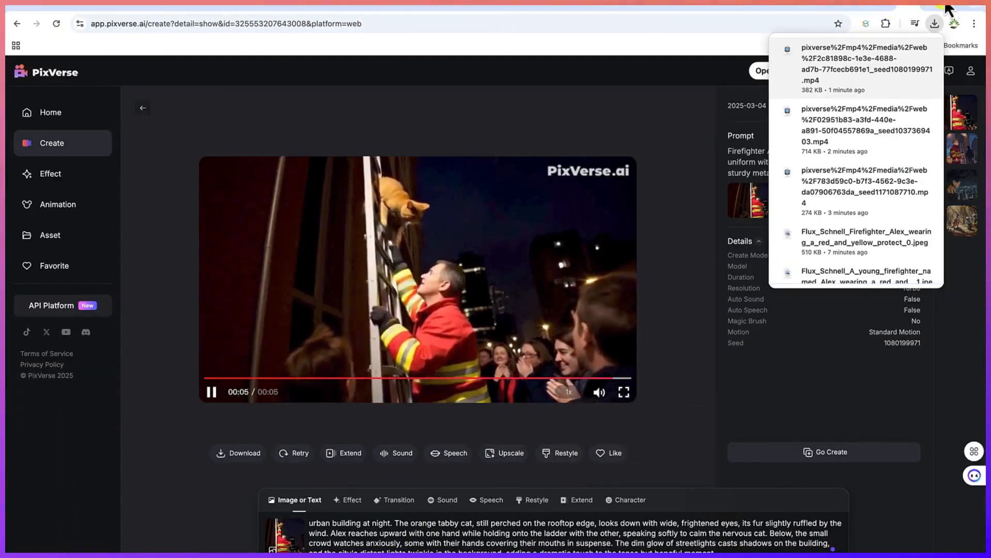
pyautogui.press('super+t')
pyautogui.write('le')
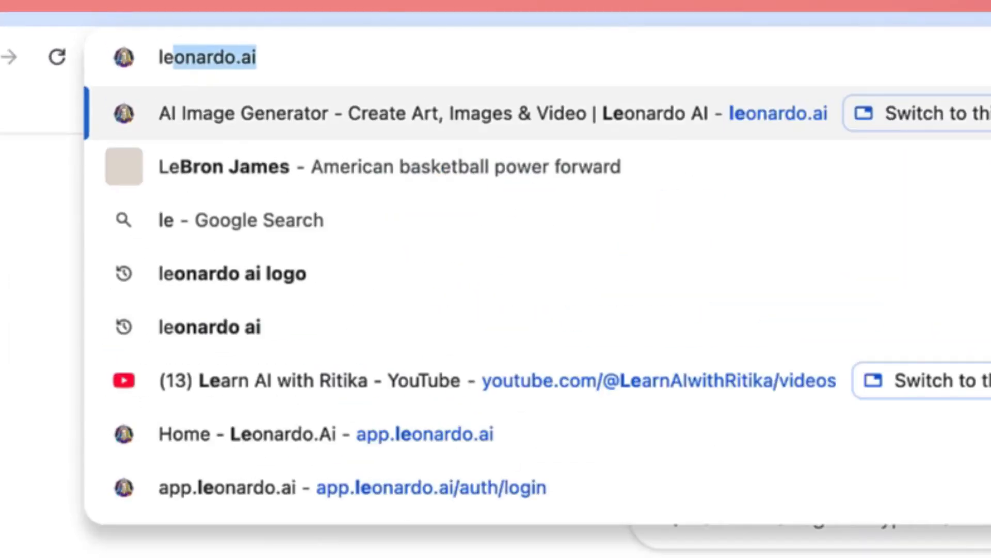
pyautogui.press('BackSpace')
pyautogui.press('BackSpace')
pyautogui.press('BackSpace')
pyautogui.write('el')
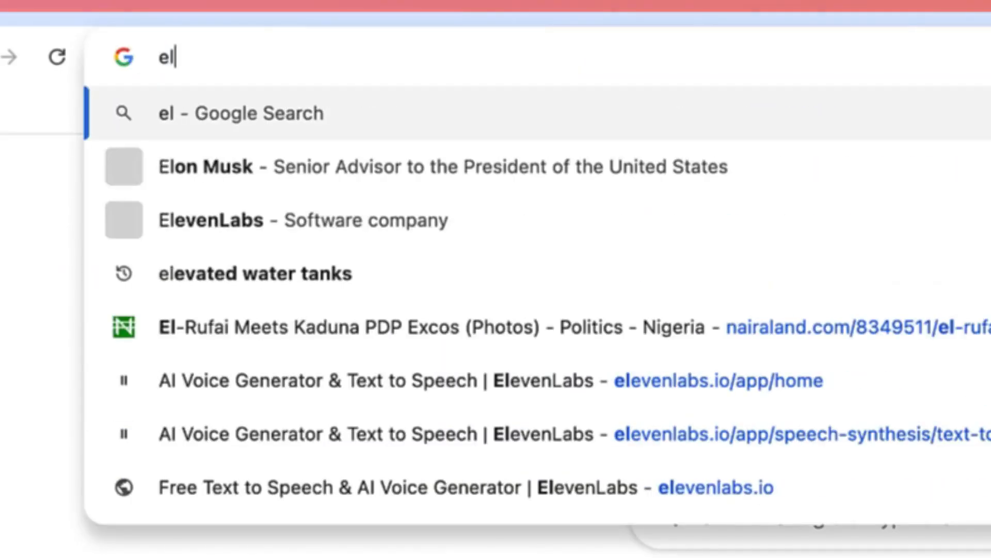
pyautogui.write('evenlabs.io/app/home')
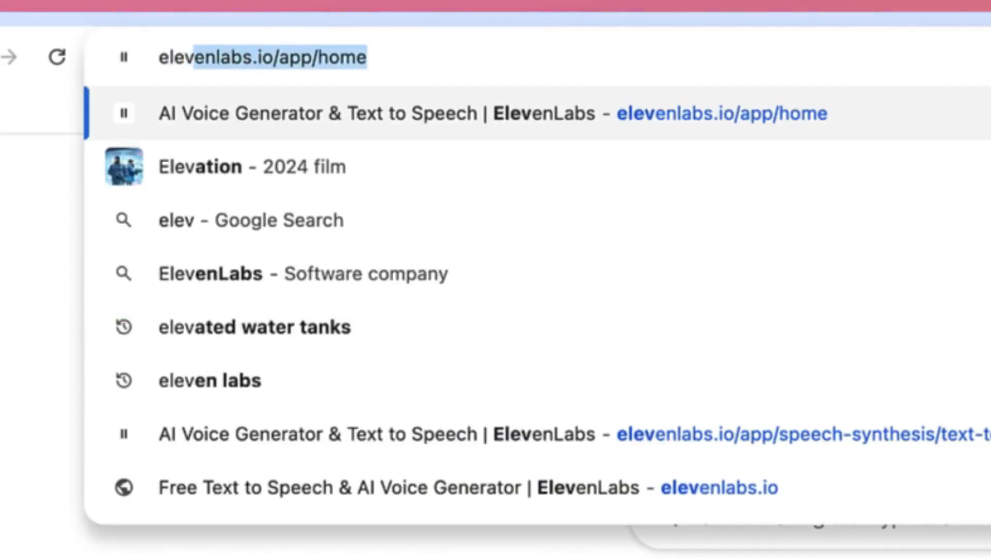
pyautogui.press('Return')
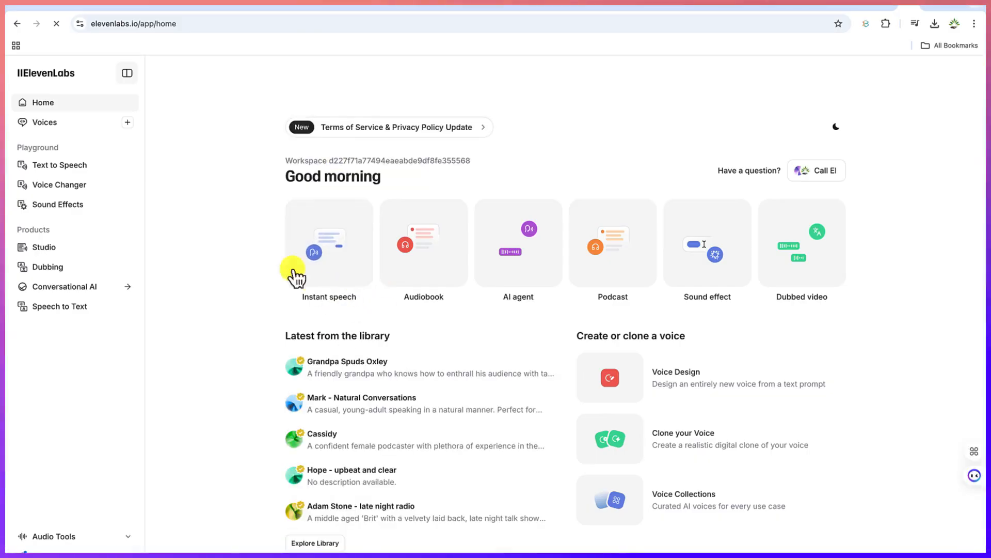
pyautogui.click(62, 165)
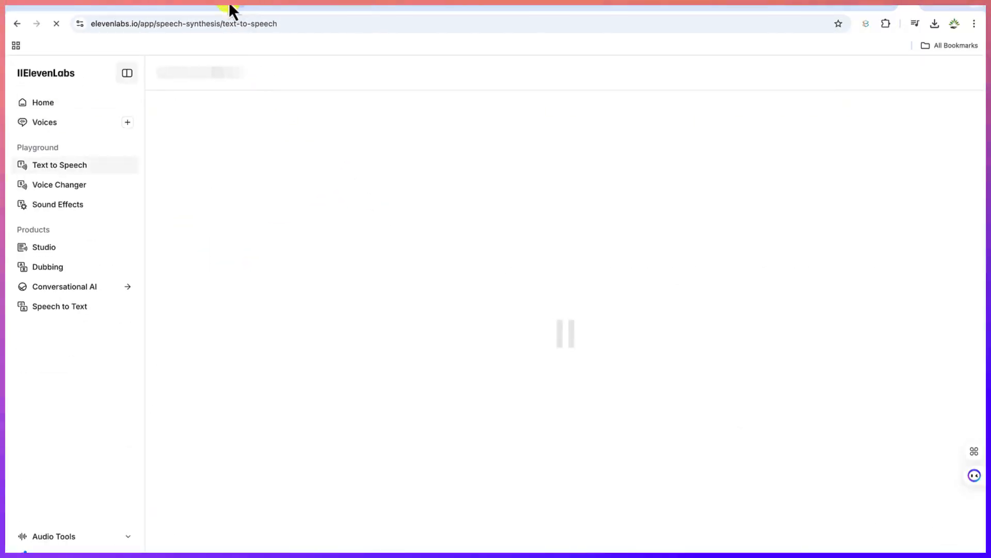
# Copy the scene 1 description of the scared cat from the ChatGPT story and replace the existing ElevenLabs script with it
pyautogui.click(231, 7)
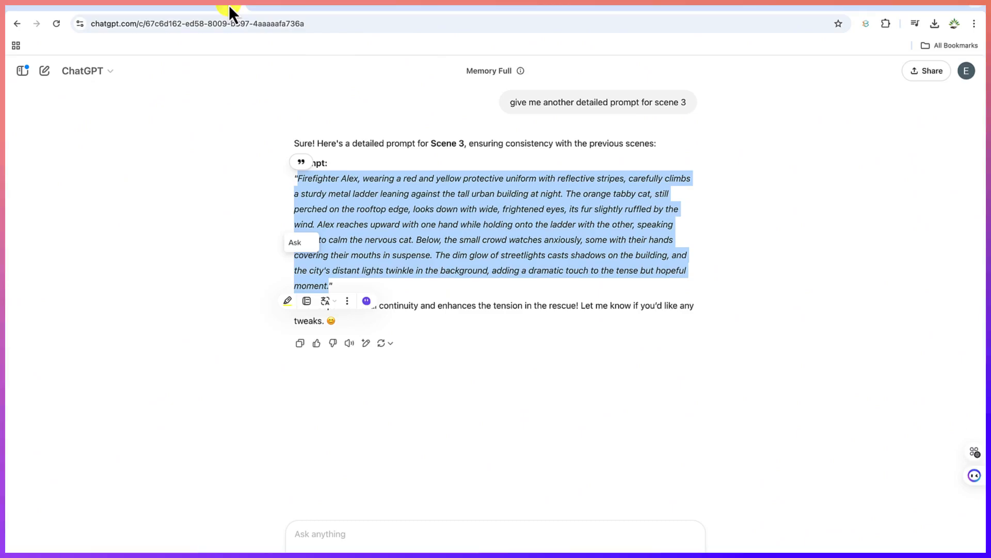
pyautogui.scroll(20, 400, 247)
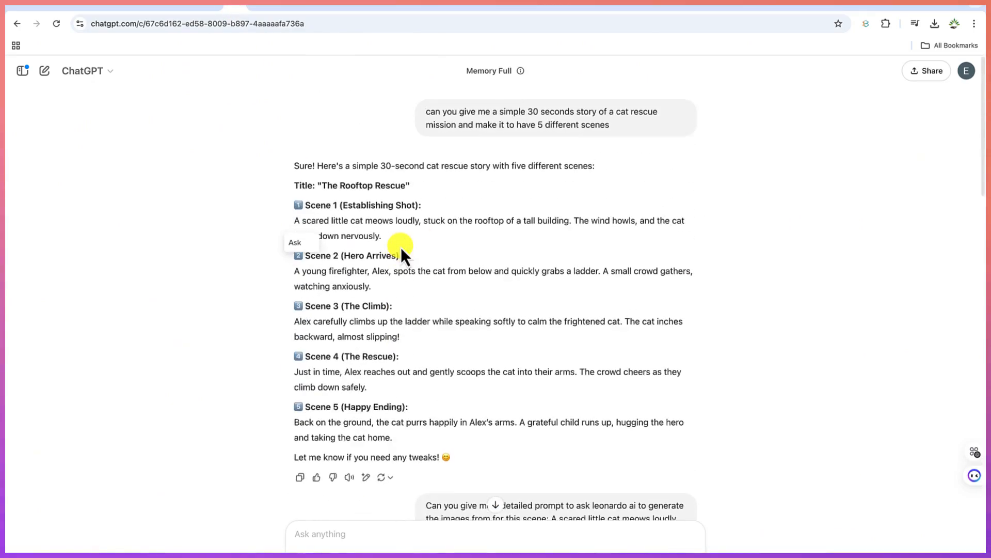
pyautogui.moveTo(295, 221); pyautogui.dragTo(386, 240)
pyautogui.hotkey('ctrl', 'c')
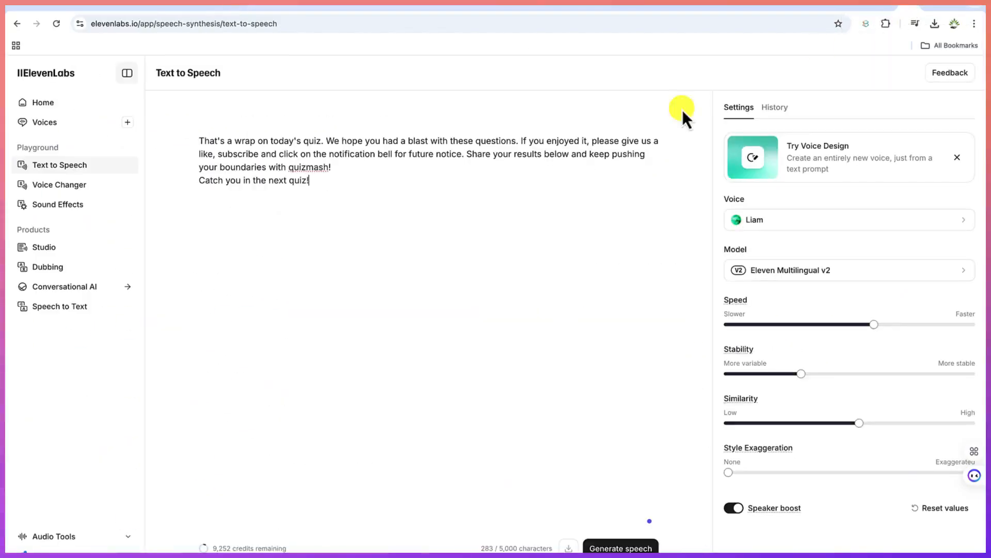
pyautogui.hotkey('ctrl', 'a')
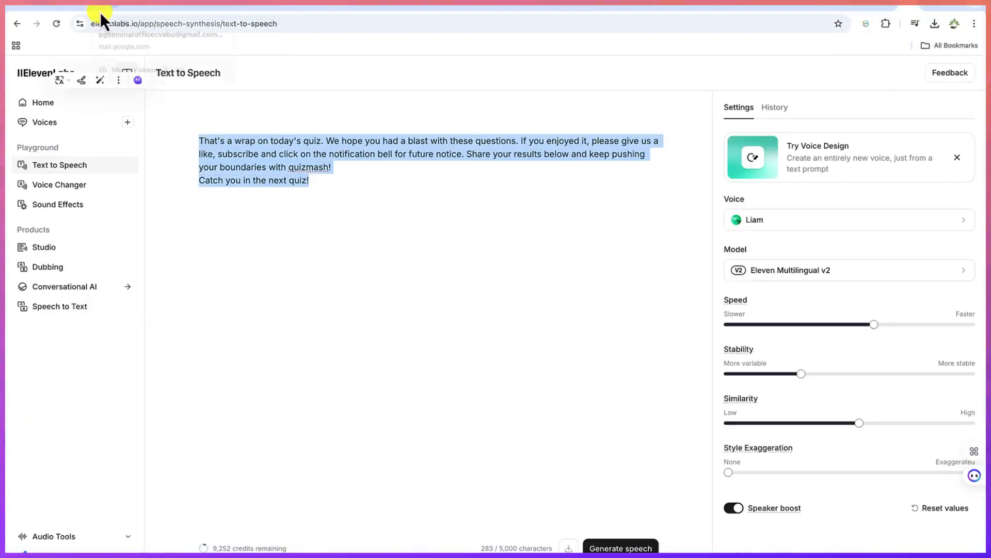
pyautogui.hotkey('ctrl', 'v')
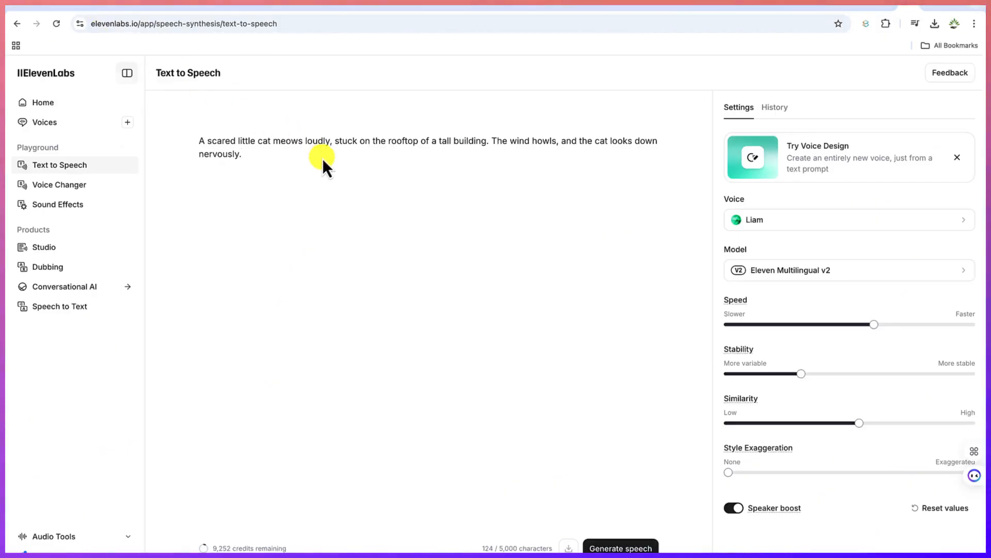
# Copy the scene 2 description from the ChatGPT story and paste it on a new line below scene 1 in ElevenLabs
pyautogui.moveTo(268, 7)
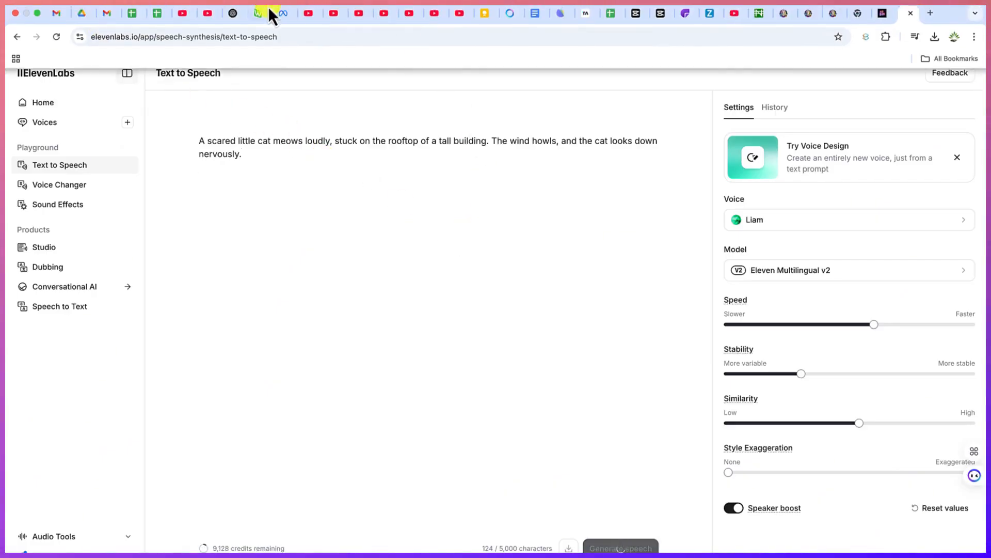
pyautogui.click(233, 21)
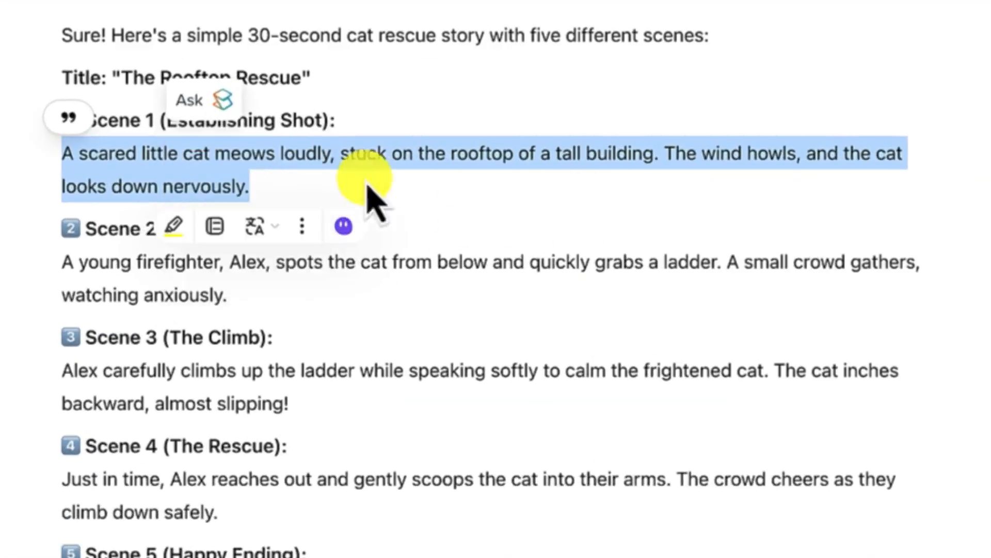
pyautogui.moveTo(66, 262); pyautogui.dragTo(249, 310)
pyautogui.press('super+c')
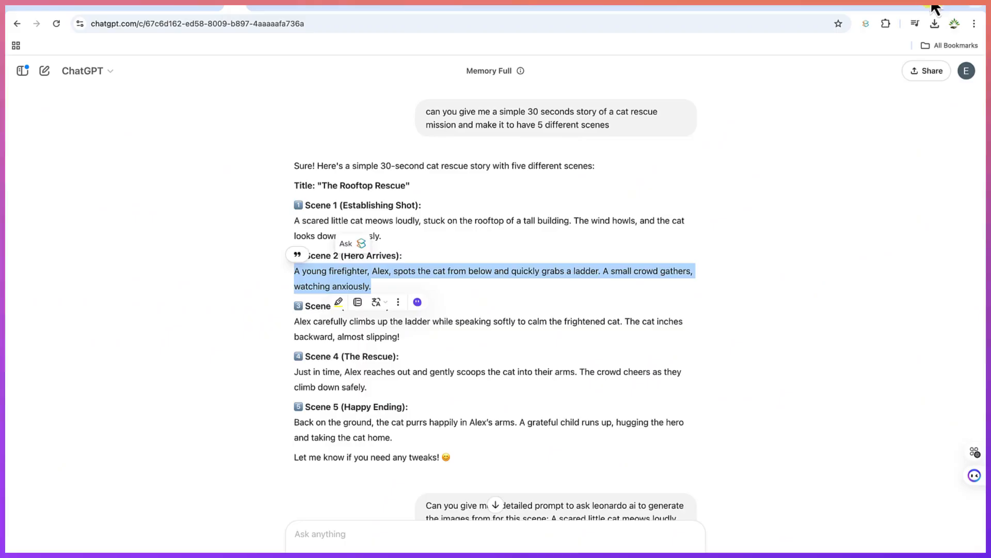
pyautogui.click(903, 3)
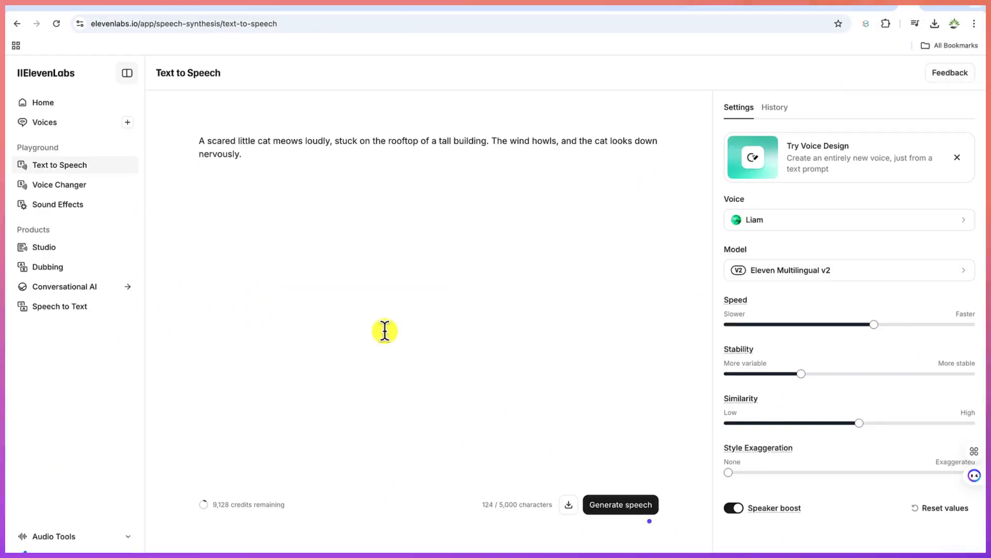
pyautogui.click(380, 187)
pyautogui.press('Return')
pyautogui.press('super+v')
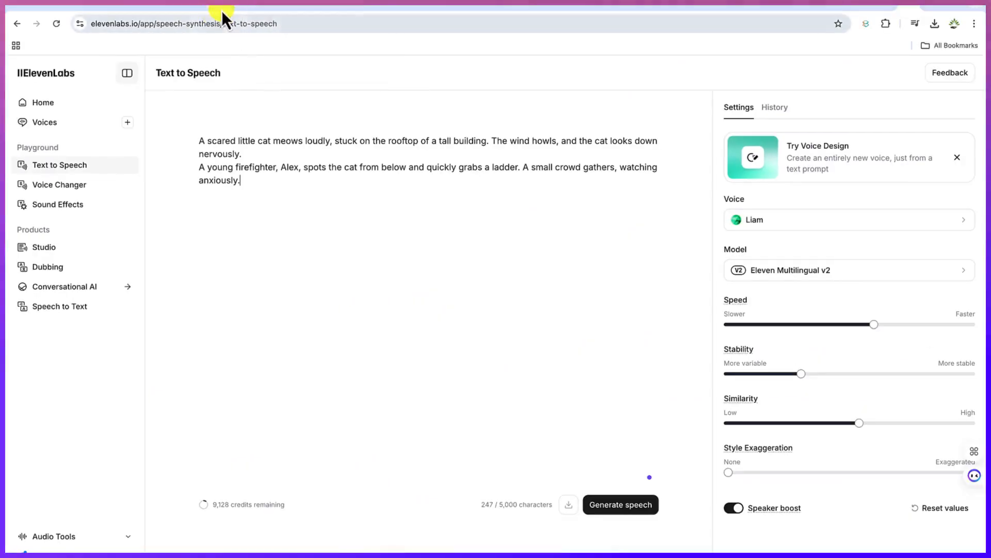
# Copy the scene 3 description of the ladder climb from ChatGPT and paste it on a new line below scene 2 in ElevenLabs
pyautogui.click(227, 7)
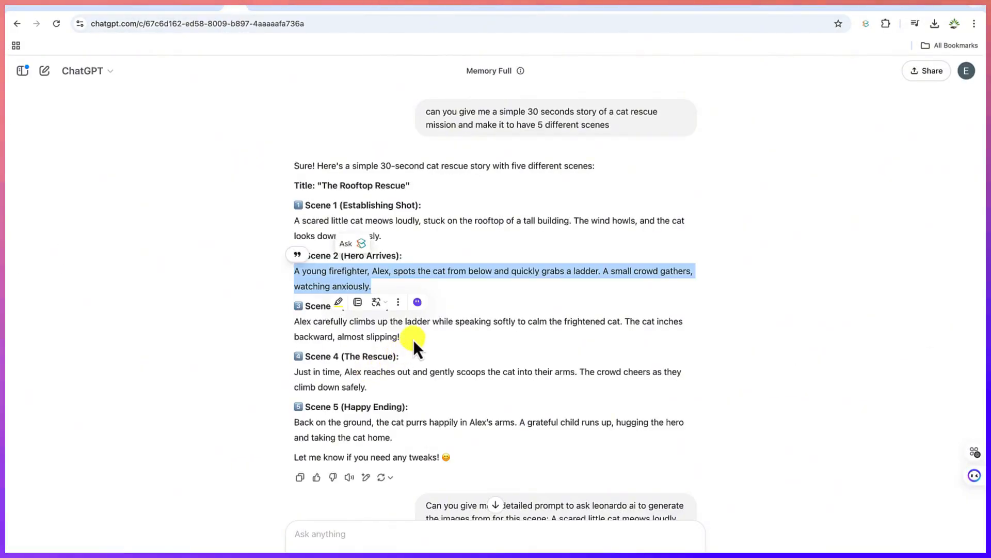
pyautogui.moveTo(404, 338); pyautogui.dragTo(292, 323)
pyautogui.hotkey('ctrl', 'c')
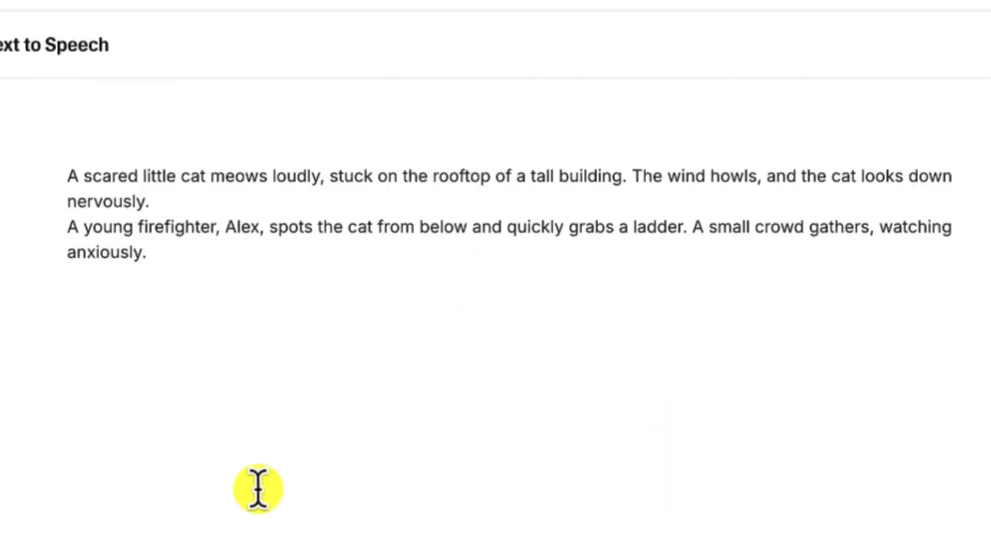
pyautogui.press('Return')
pyautogui.hotkey('ctrl', 'v')
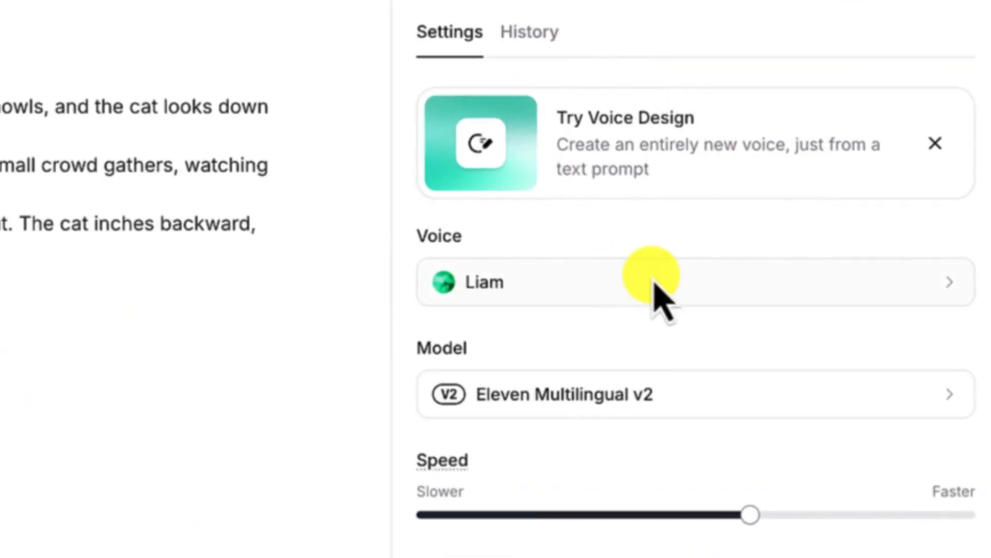
# Choose the Liam voice and generate the speech for the three-scene script
pyautogui.click(654, 289)
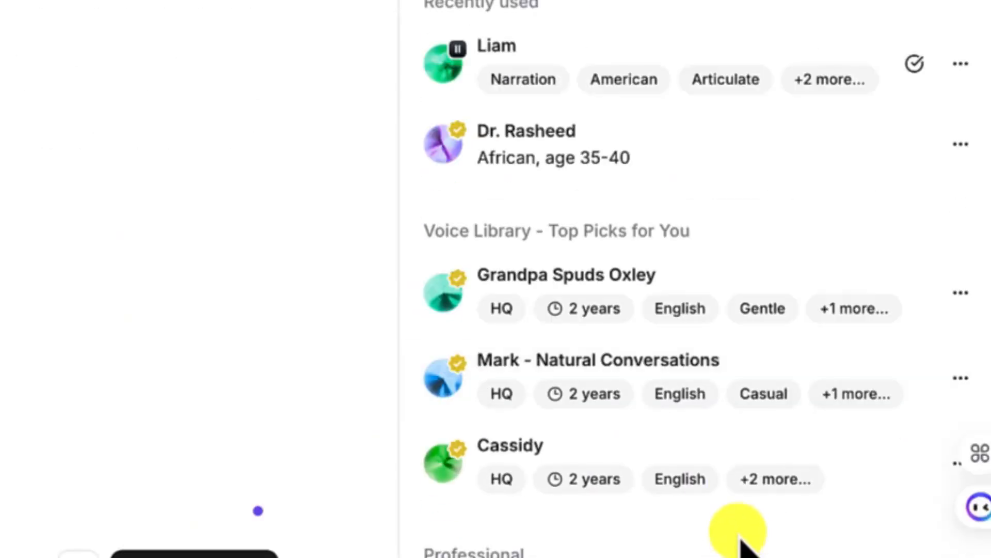
pyautogui.click(508, 49)
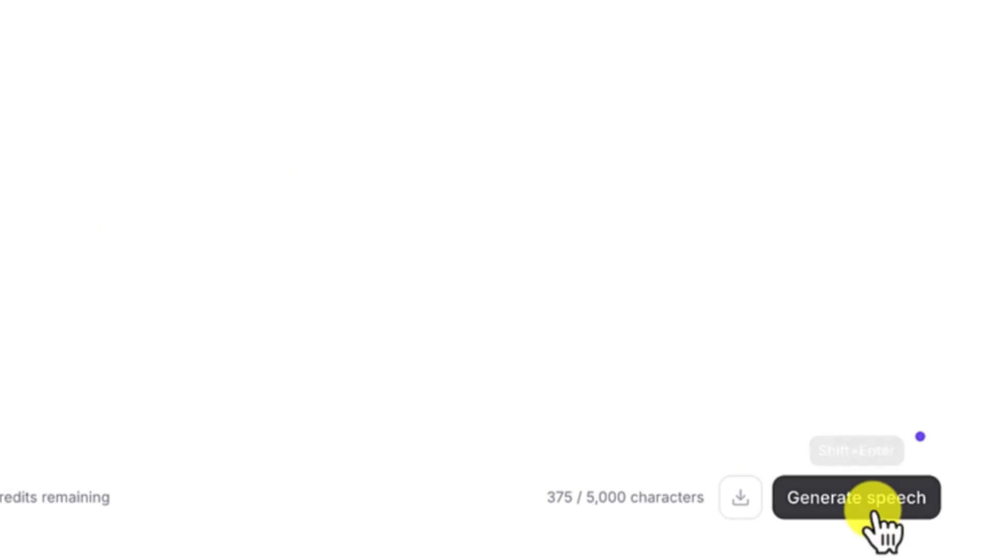
pyautogui.click(874, 512)
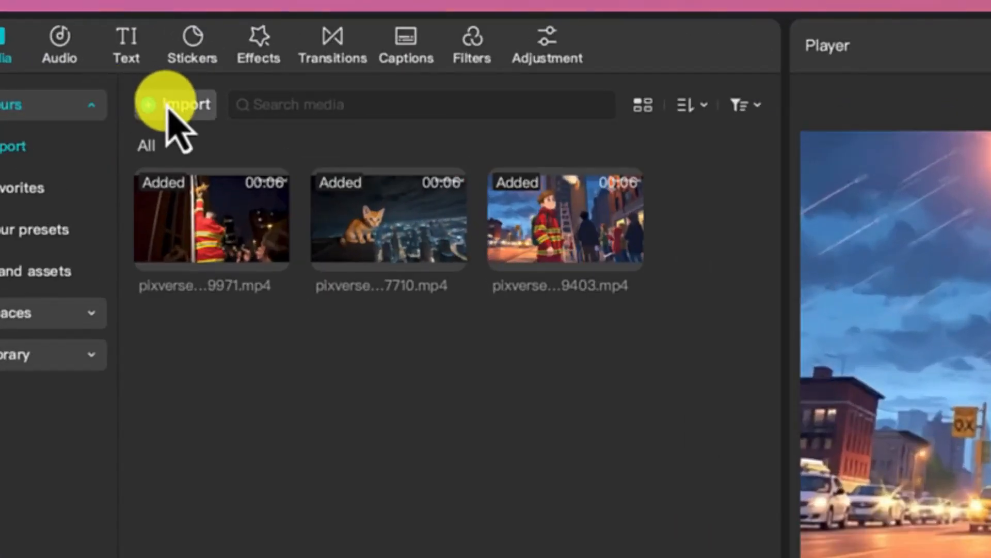
# Import the ElevenLabs MP3 voiceover from Downloads in CapCut and place it at the start of the timeline below the video clips
pyautogui.click(95, 46)
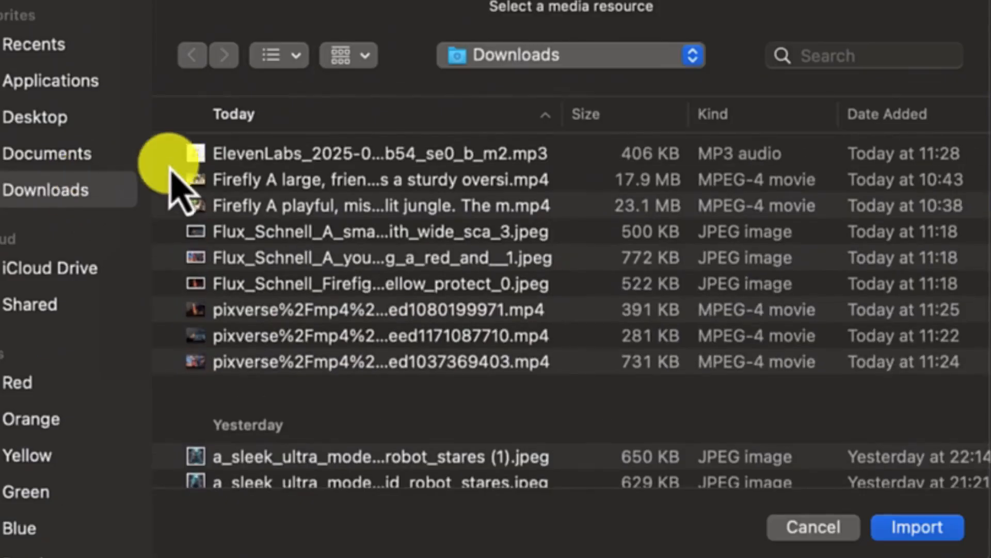
pyautogui.click(233, 158)
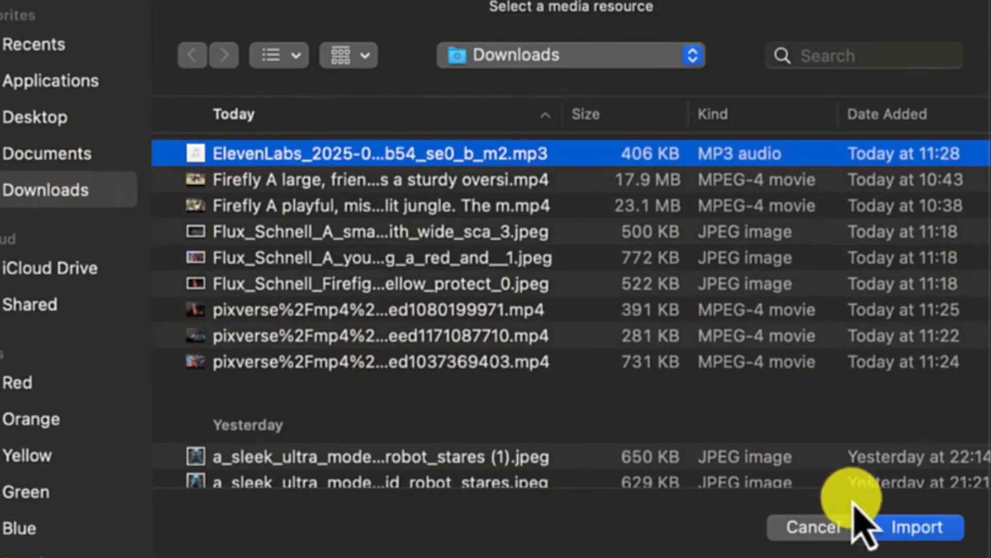
pyautogui.click(909, 531)
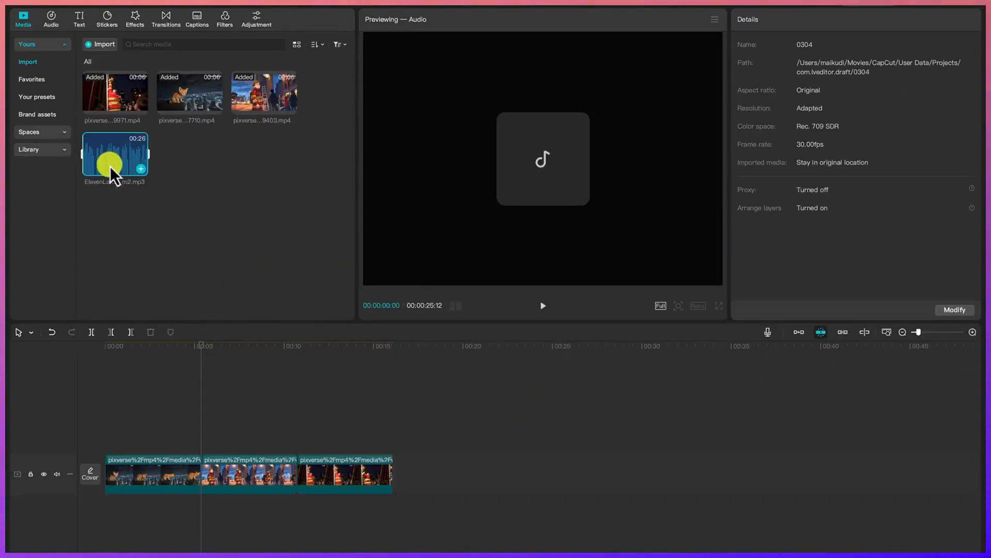
pyautogui.moveTo(98, 178); pyautogui.dragTo(107, 507)
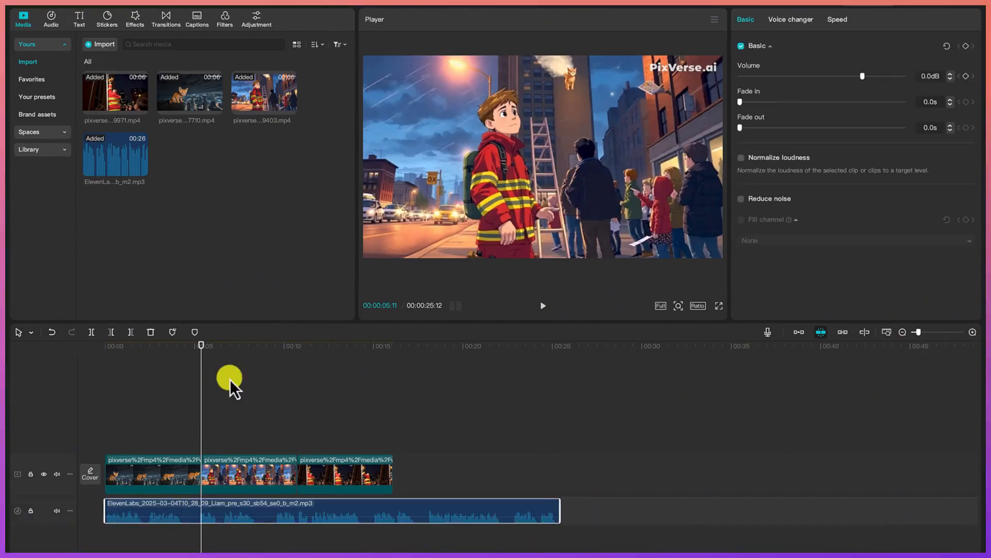
# Cut the pauses out of the voiceover from 00:00:04:10 to 00:00:05:11 and just before 00:00:08:13, moving the remaining parts together
pyautogui.moveTo(201, 358); pyautogui.dragTo(182, 360)
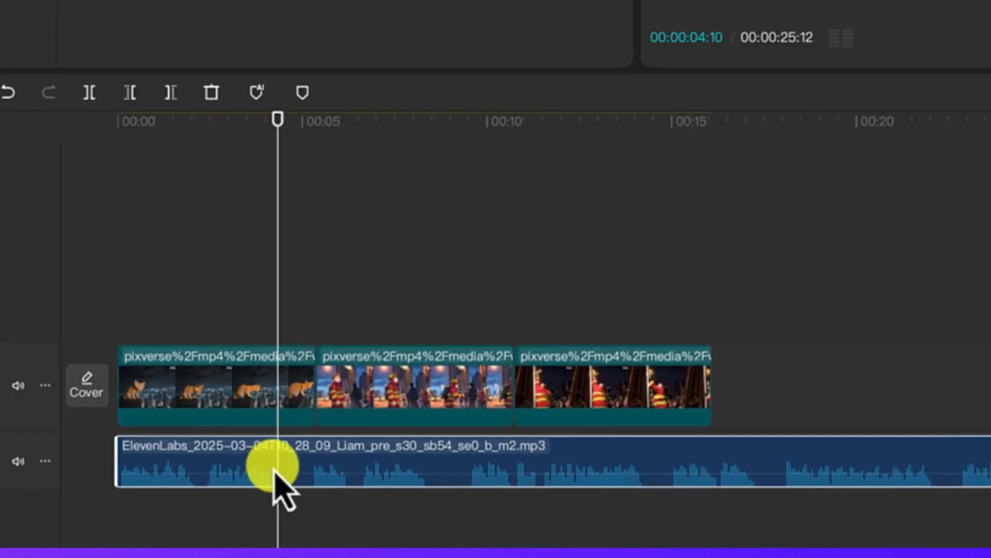
pyautogui.hotkey('ctrl', 'b')
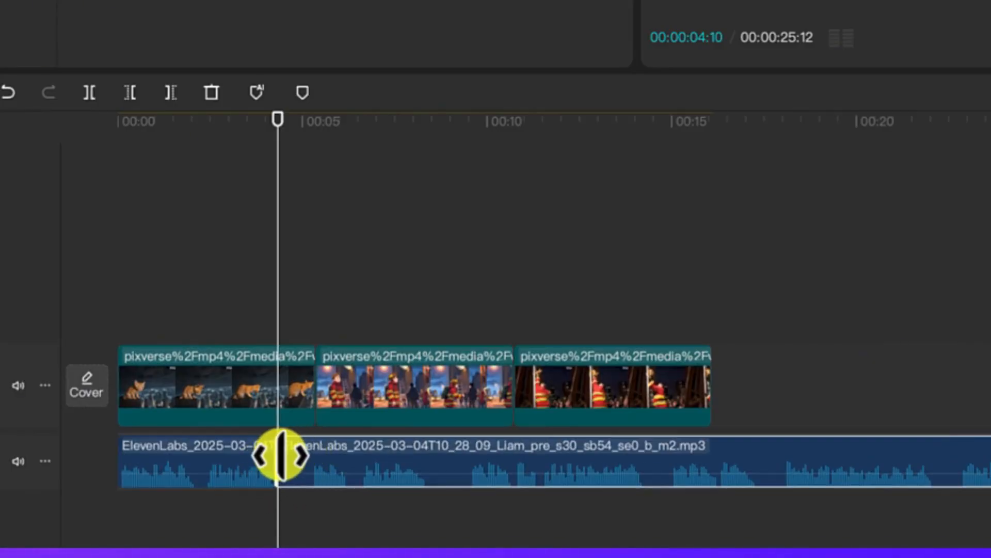
pyautogui.moveTo(278, 457); pyautogui.dragTo(333, 454)
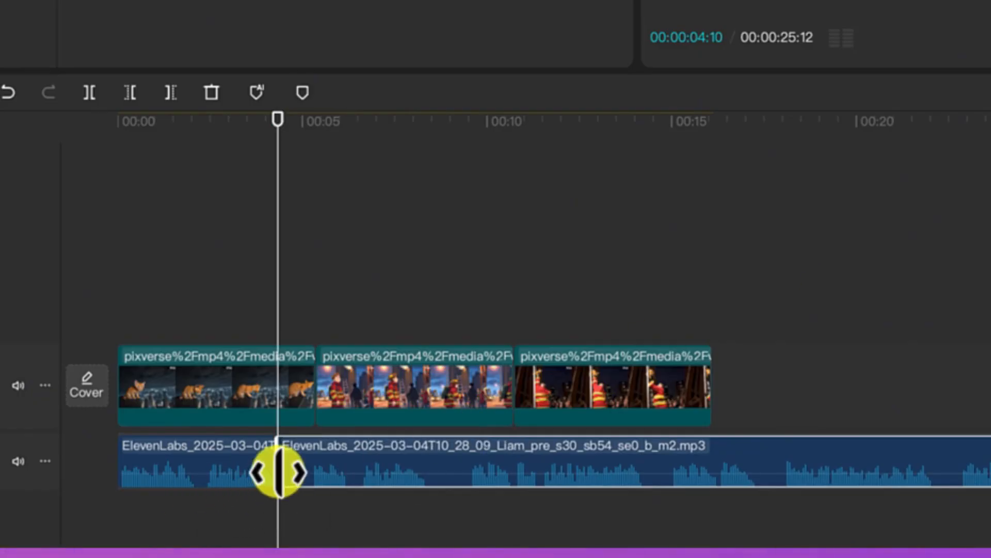
pyautogui.moveTo(279, 467); pyautogui.dragTo(312, 465)
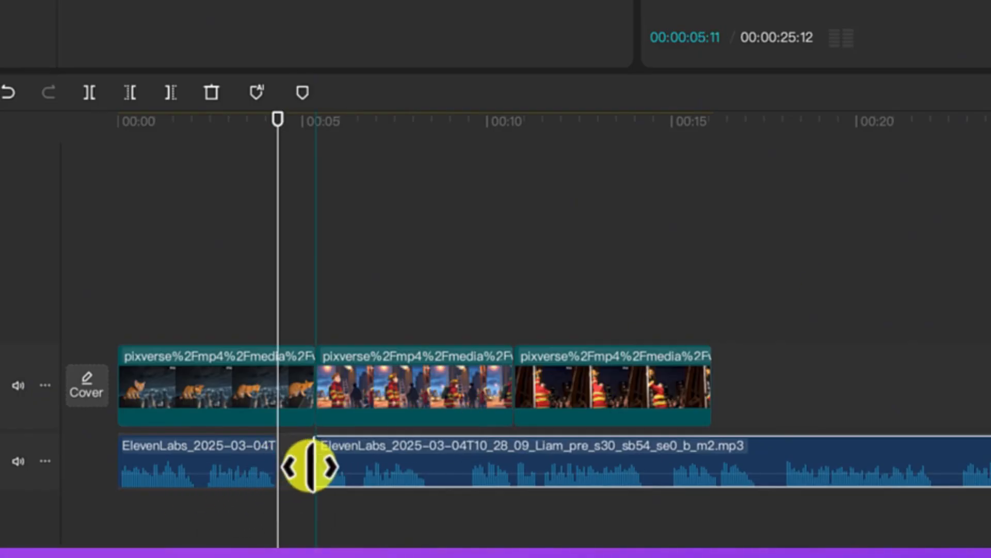
pyautogui.moveTo(376, 442); pyautogui.dragTo(340, 457)
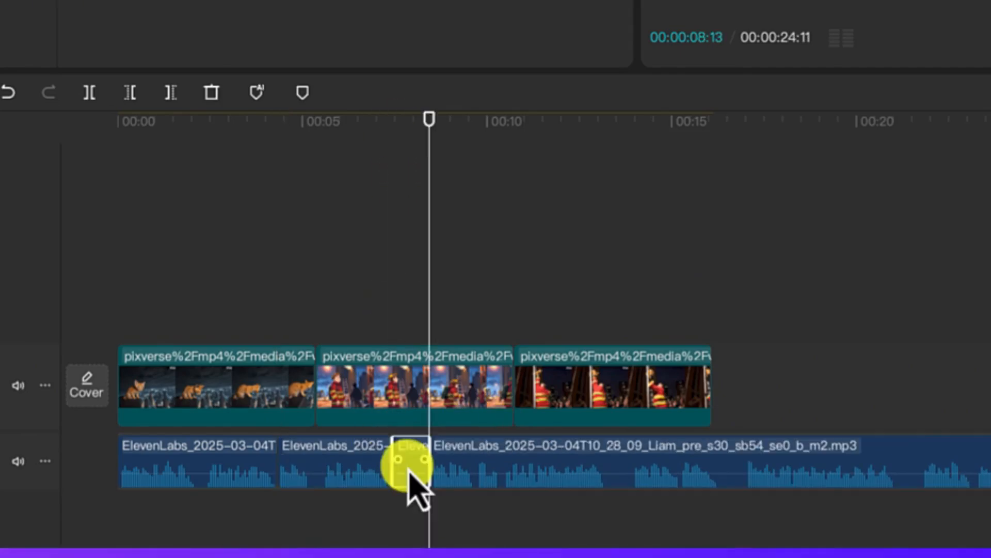
pyautogui.press('Delete')
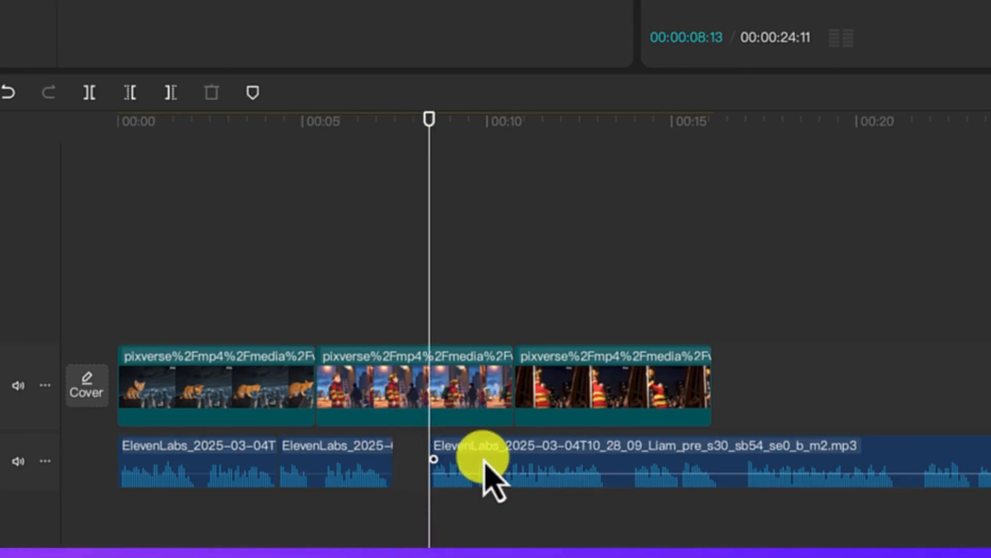
pyautogui.moveTo(487, 476); pyautogui.dragTo(458, 470)
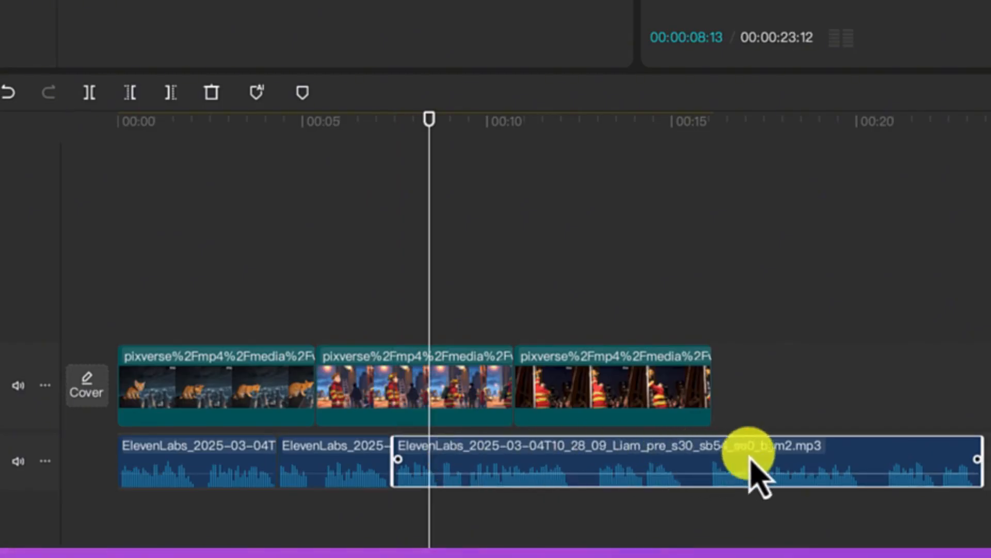
# Trim the end of the last voiceover part to the end of the final video clip at 00:00:16:03
pyautogui.click(423, 408)
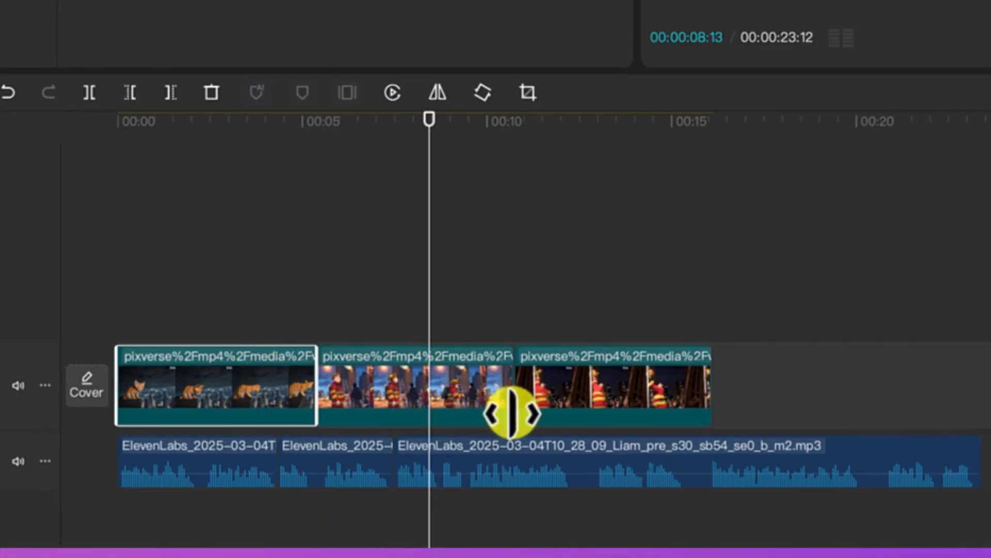
pyautogui.moveTo(521, 385); pyautogui.dragTo(510, 333)
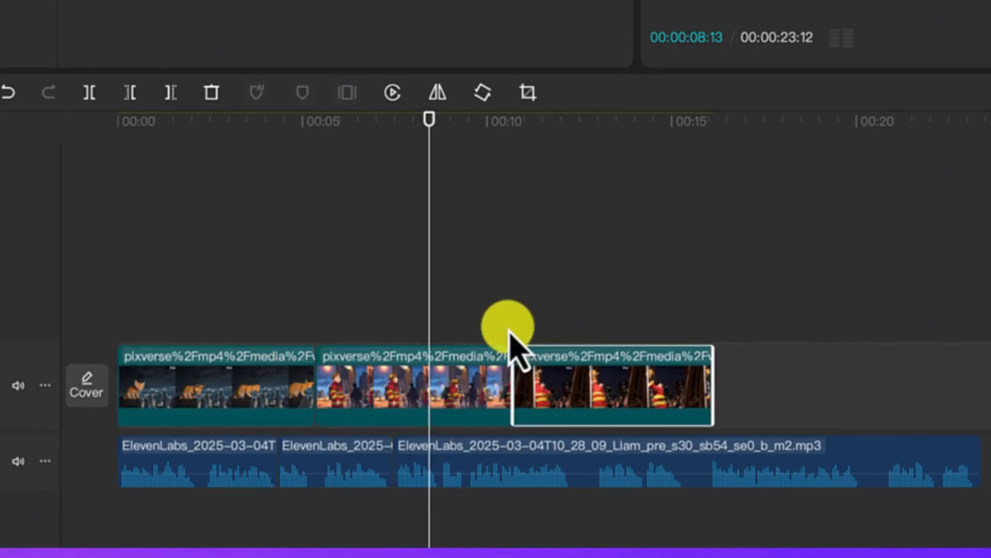
pyautogui.moveTo(452, 321); pyautogui.dragTo(549, 384)
pyautogui.click(988, 462)
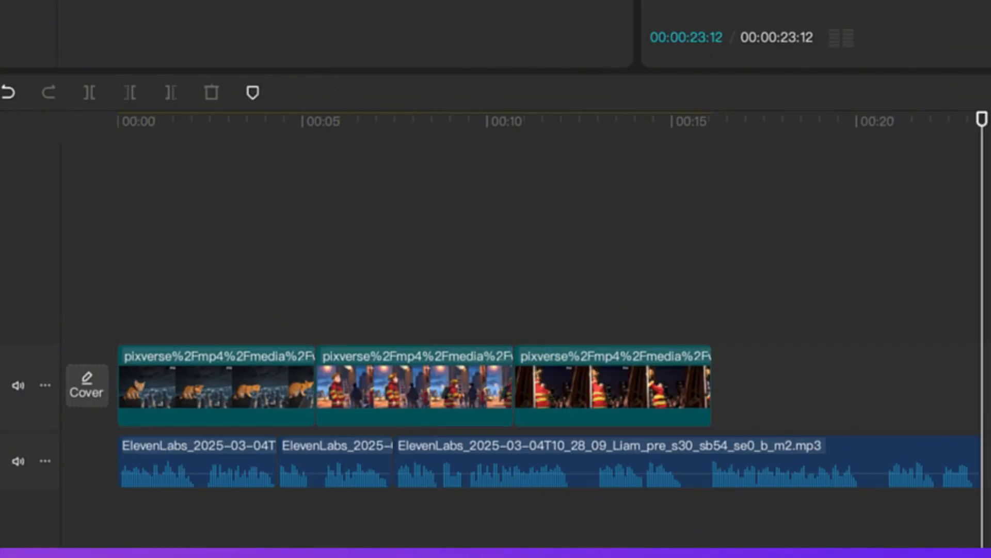
pyautogui.click(941, 465)
pyautogui.moveTo(971, 458); pyautogui.dragTo(700, 458)
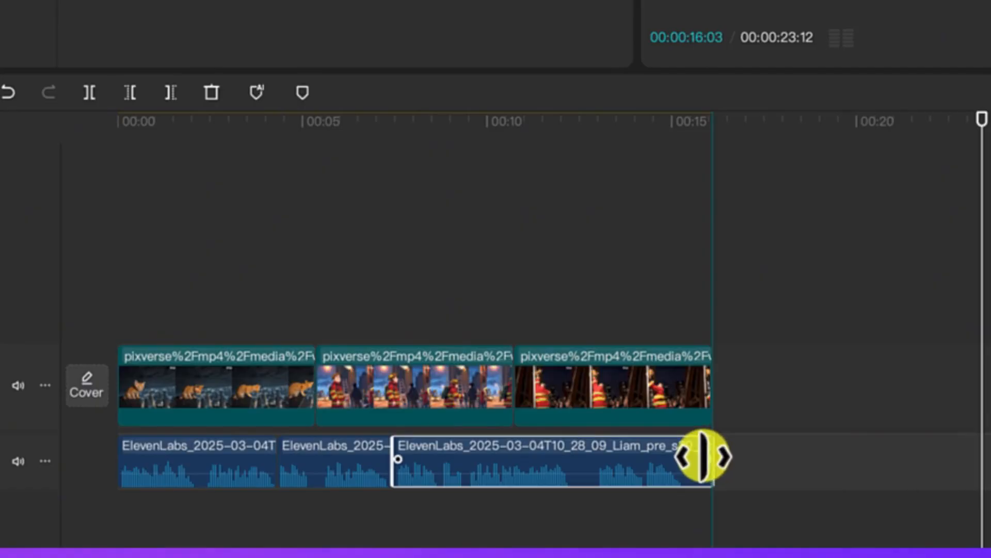
# Switch to the browser and open suno.com/create?wid=default in a new tab, ready to enter a song description
pyautogui.click(449, 191)
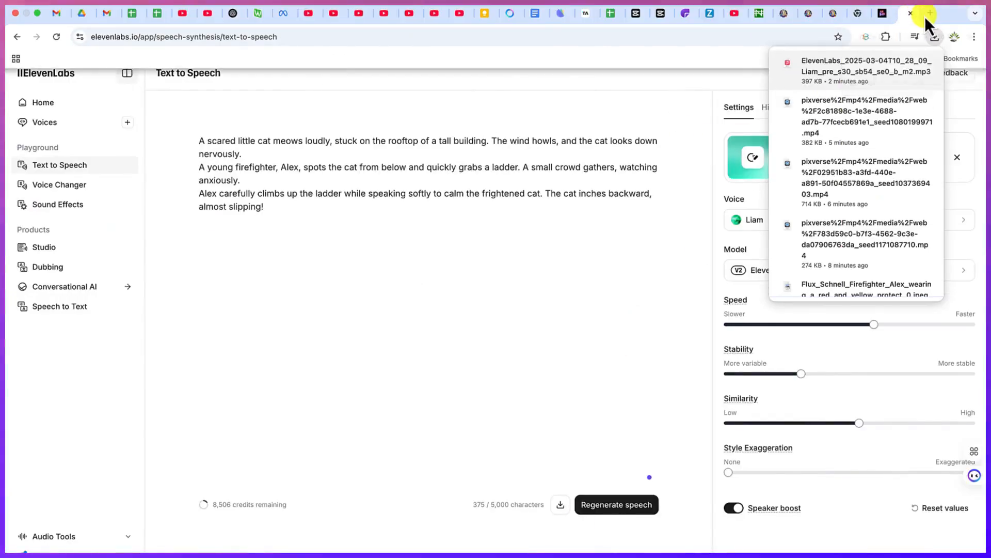
pyautogui.click(929, 13)
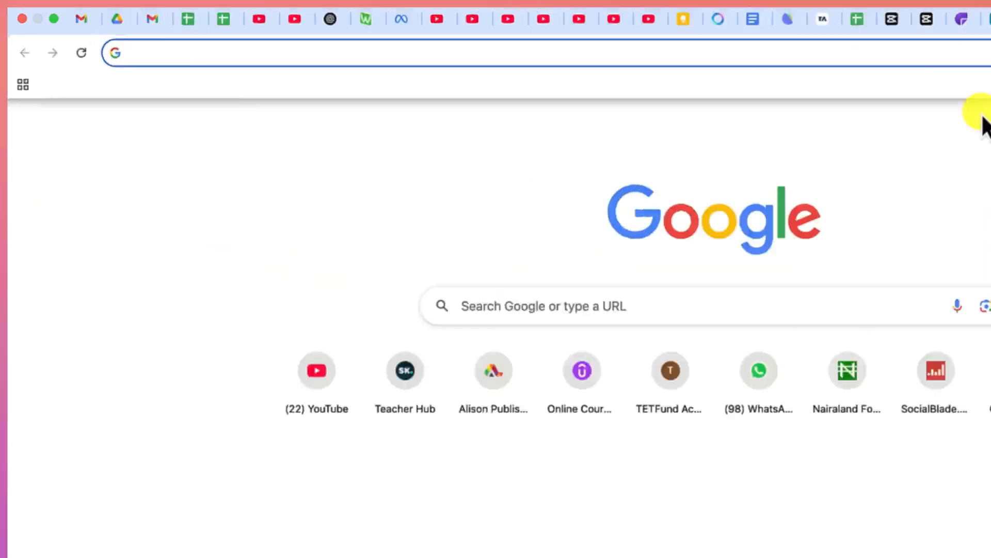
pyautogui.write('suno.com/create?wid=default')
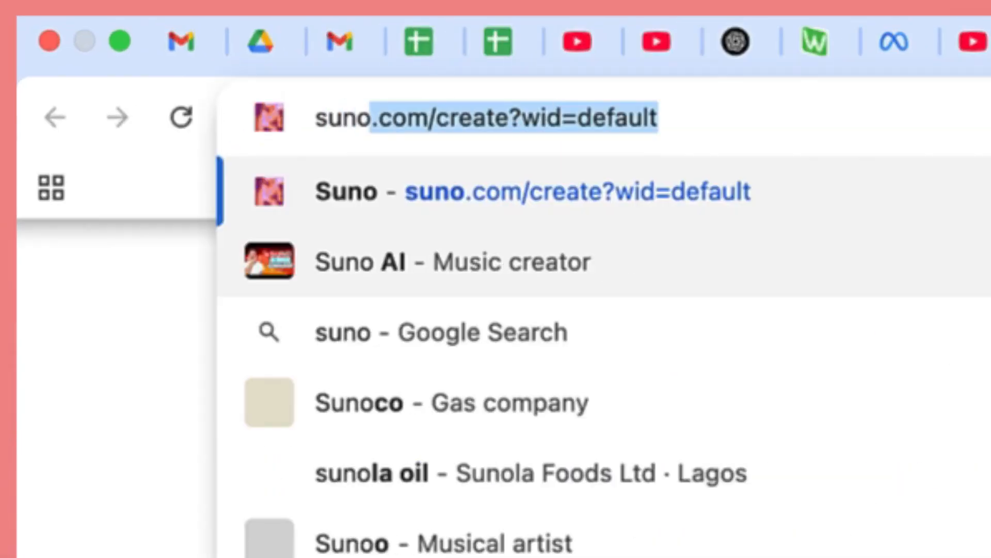
pyautogui.press('Right')
pyautogui.press('Return')
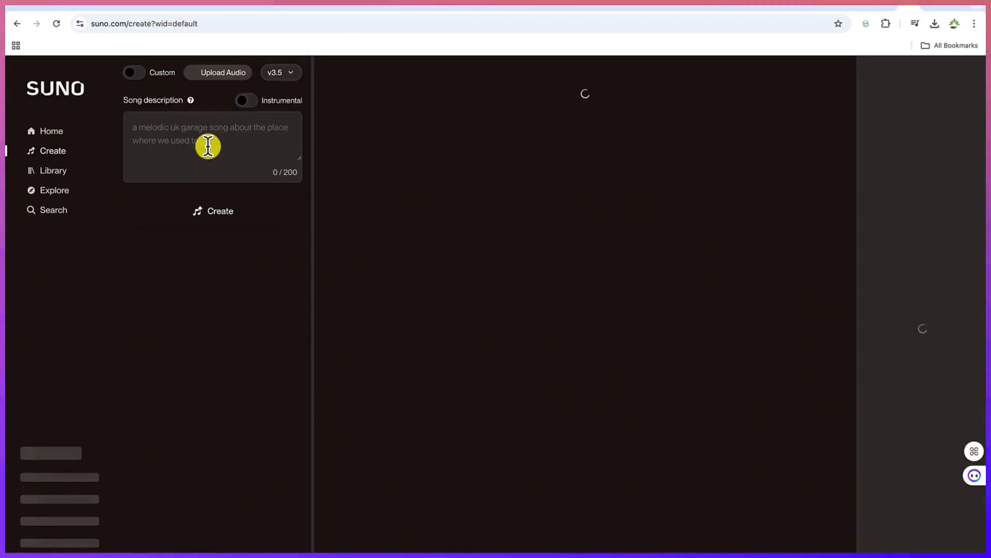
pyautogui.click(185, 136)
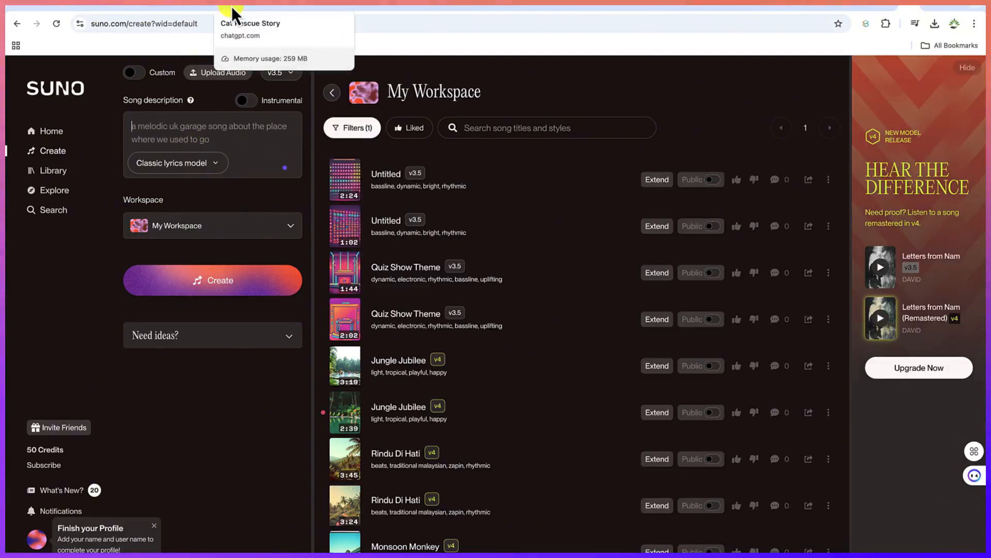
# In the Cat Rescue Story chat, ask ChatGPT "give me a prompt to give to suno ai to generate the background music for this story"
pyautogui.click(230, 6)
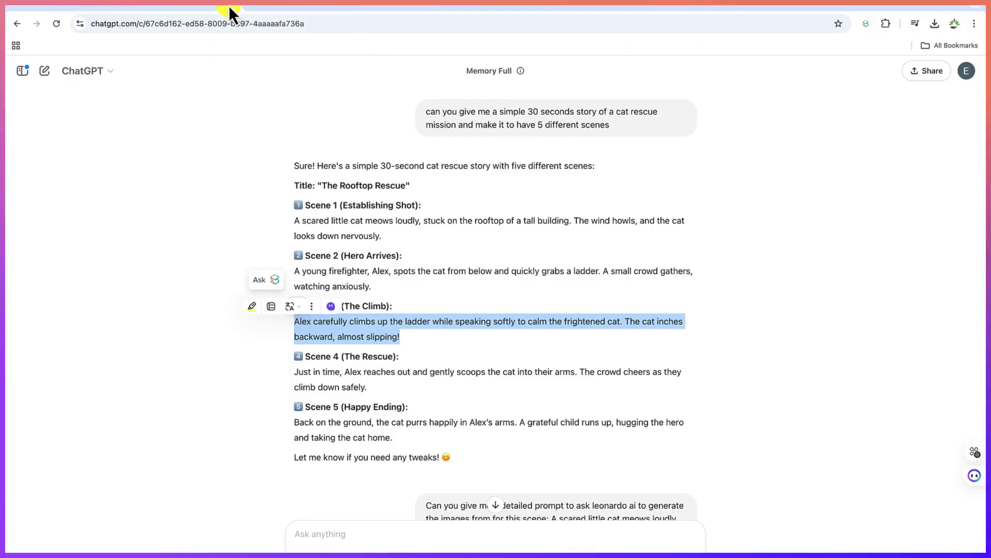
pyautogui.click(370, 542)
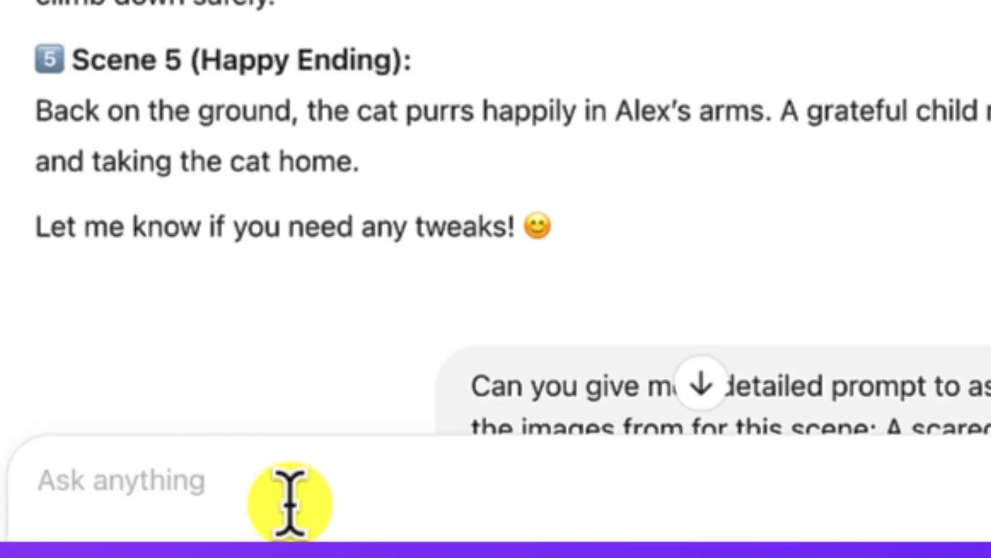
pyautogui.write('gi')
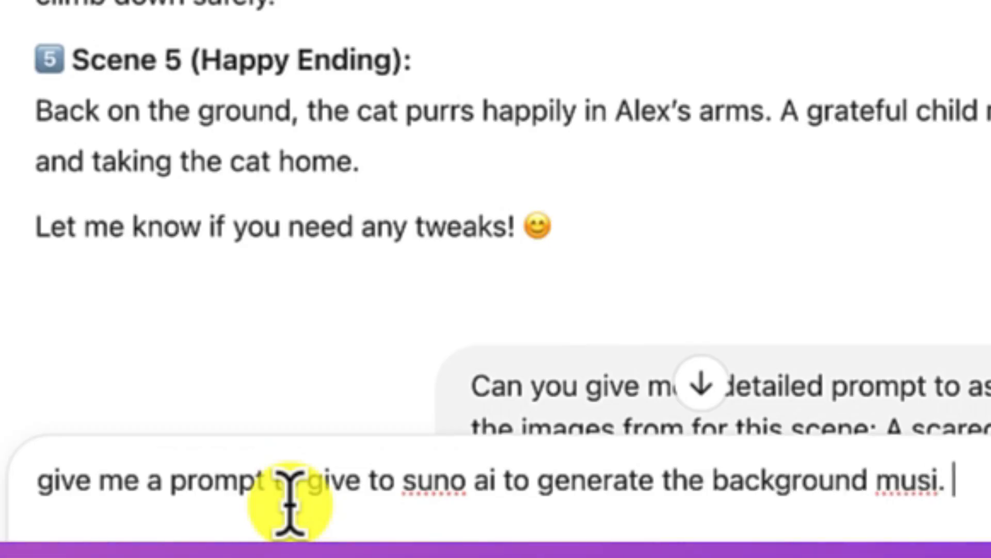
pyautogui.write('for this')
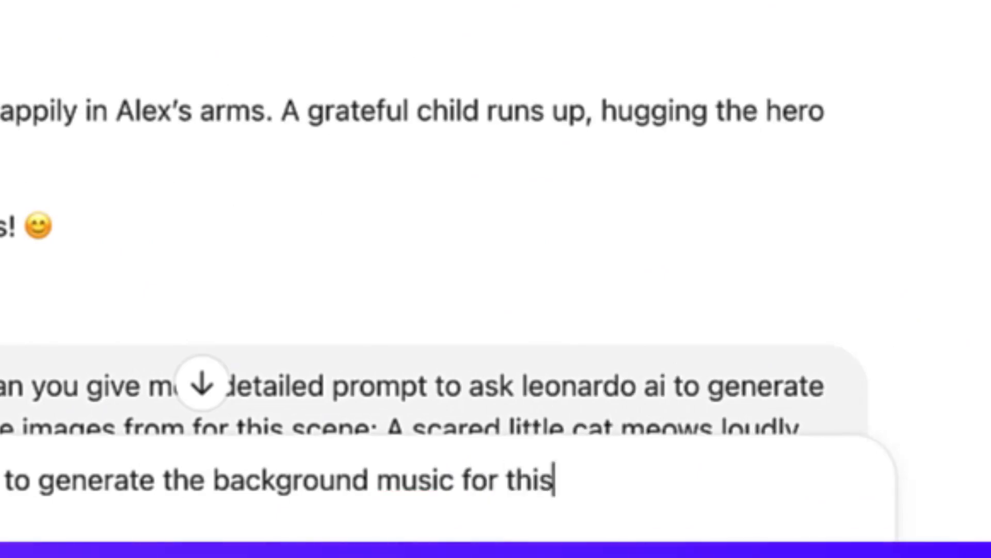
pyautogui.write(' story')
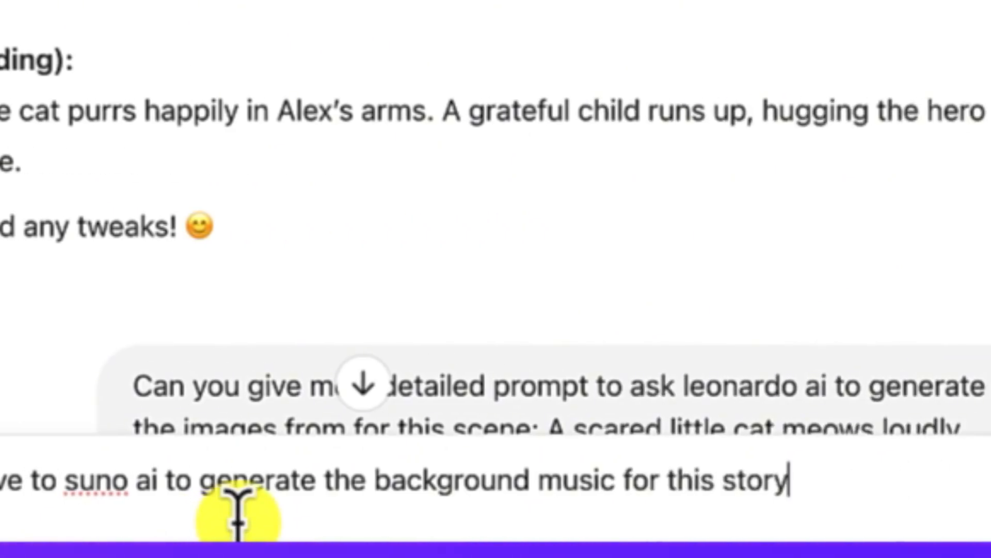
pyautogui.press('Return')
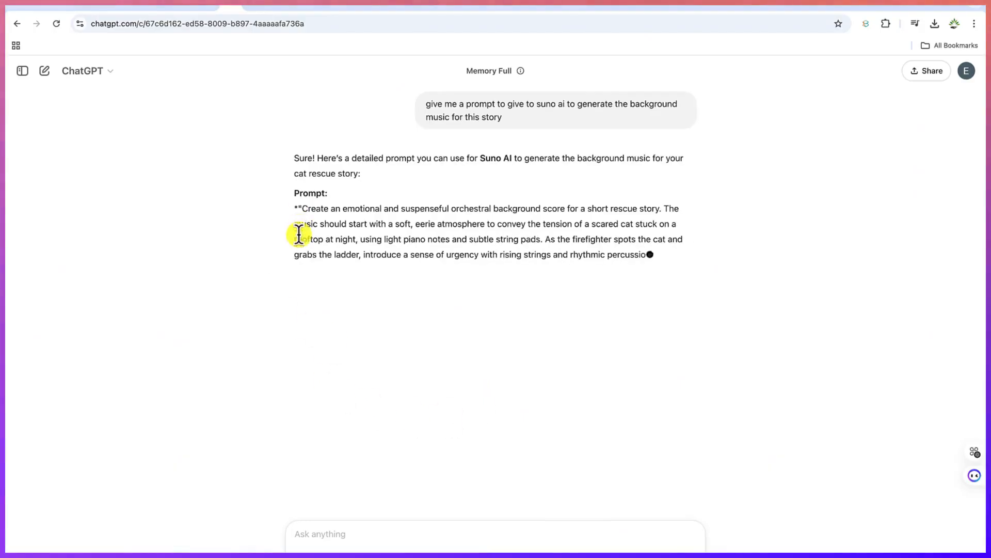
# Copy ChatGPT's orchestral score prompt, paste it into Suno's song description and create the songs
pyautogui.moveTo(302, 207); pyautogui.dragTo(356, 316)
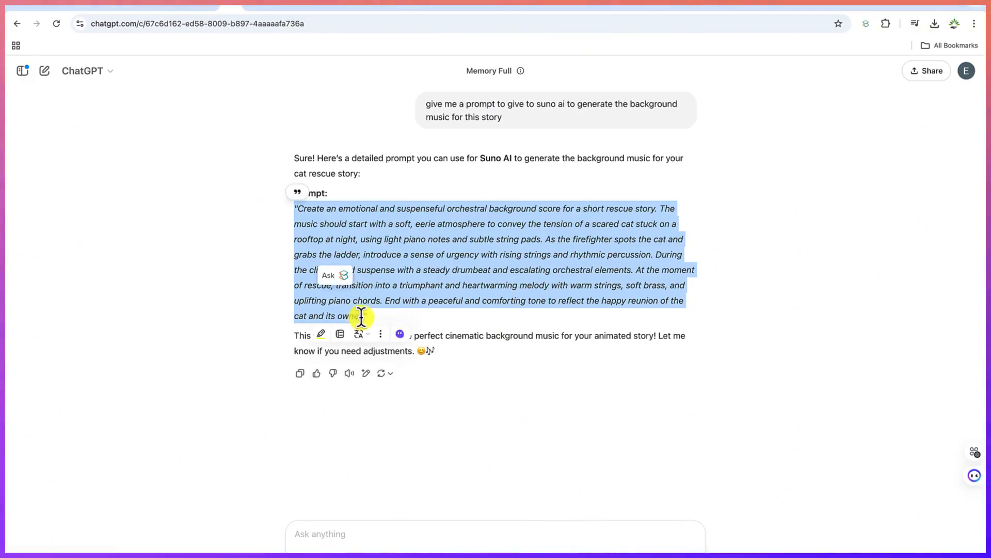
pyautogui.click(900, 3)
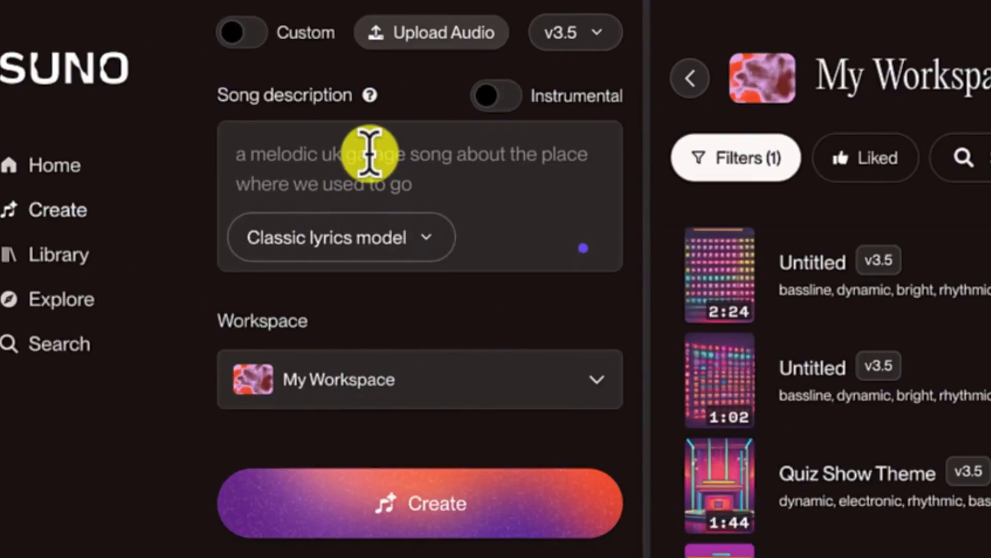
pyautogui.click(369, 152)
pyautogui.write('"Create an emotional and suspenseful orchestral background score for a short rescue story. The music should start with a soft, eerie atmosphere to convey the tension of a scared cat stuck on a rooftop')
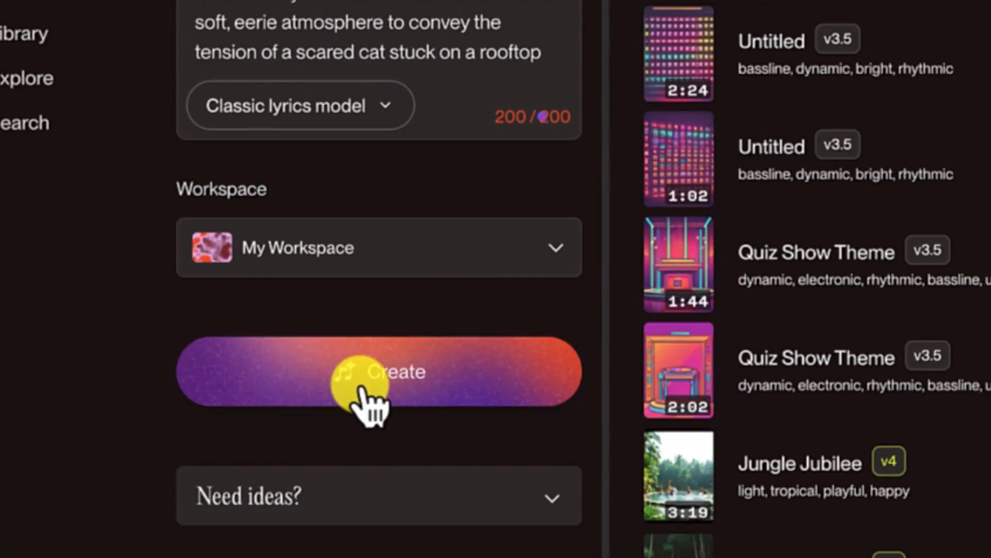
pyautogui.click(408, 519)
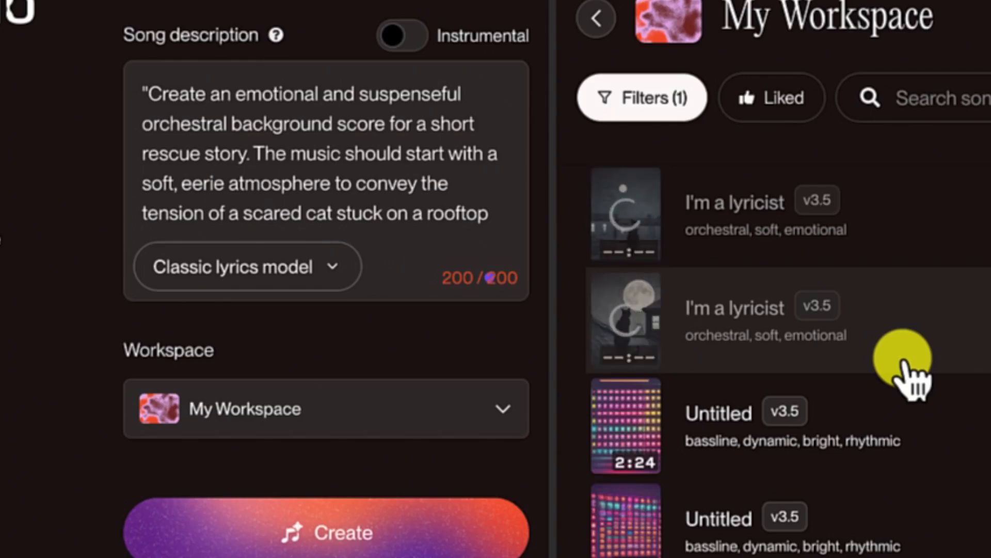
# Preview the two newly generated orchestral tracks and download the second one as MP3 audio
pyautogui.click(626, 222)
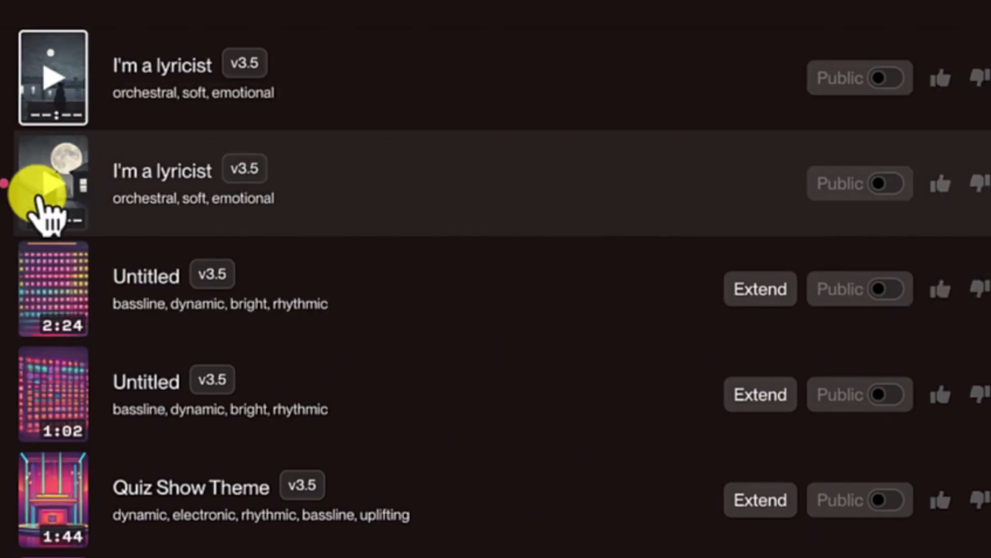
pyautogui.click(40, 198)
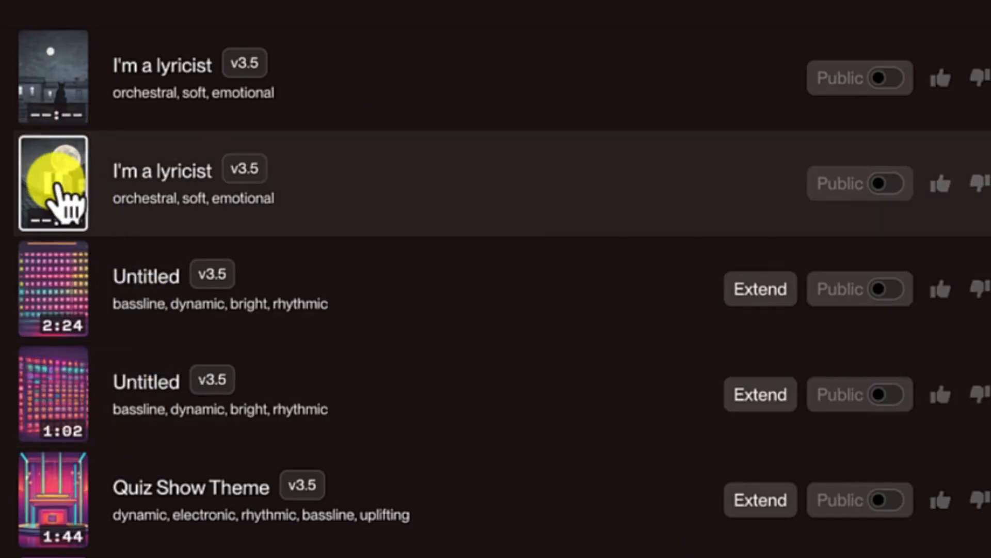
pyautogui.click(593, 225)
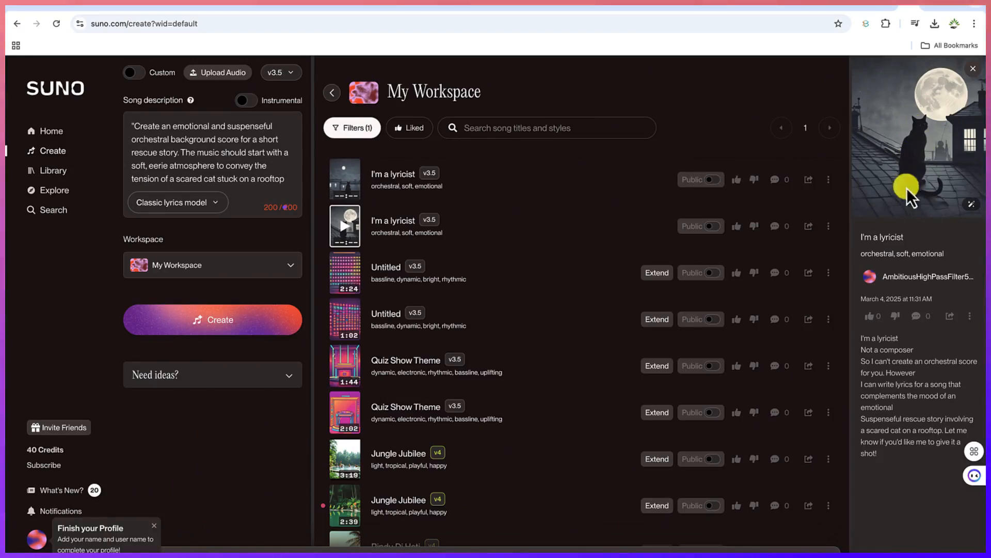
pyautogui.click(828, 227)
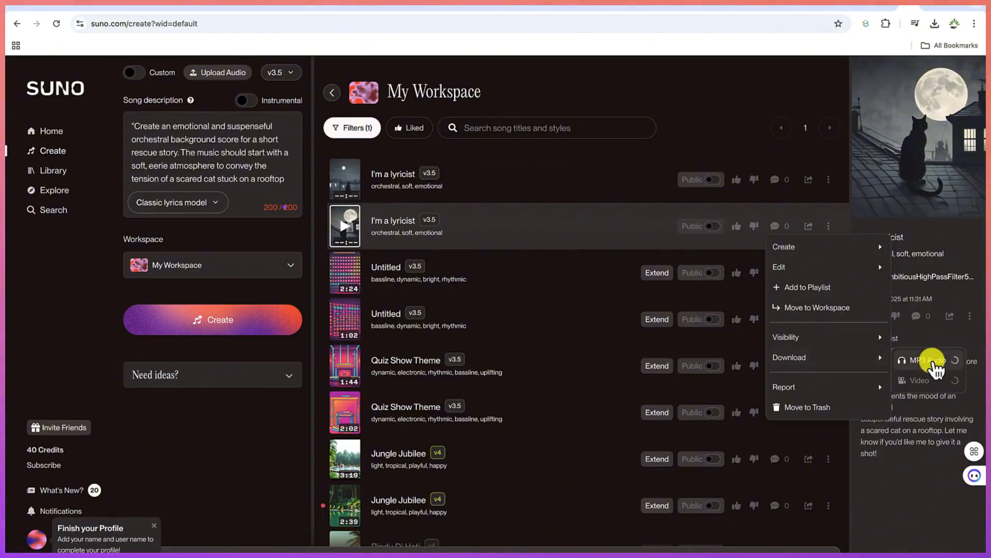
pyautogui.click(934, 361)
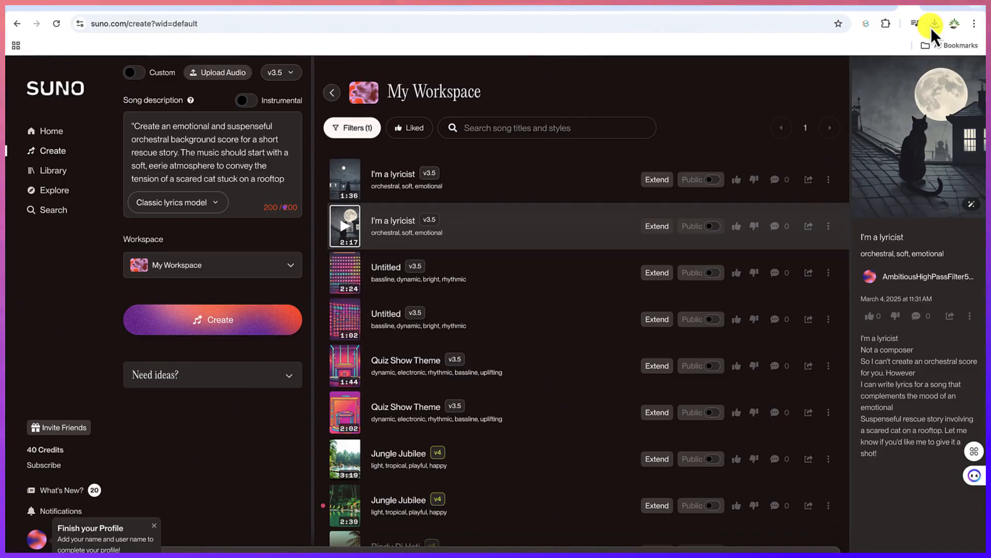
# Check the browser's recent downloads, switch to CapCut and import I'm a lyricist.mp3 from the Downloads folder
pyautogui.click(932, 29)
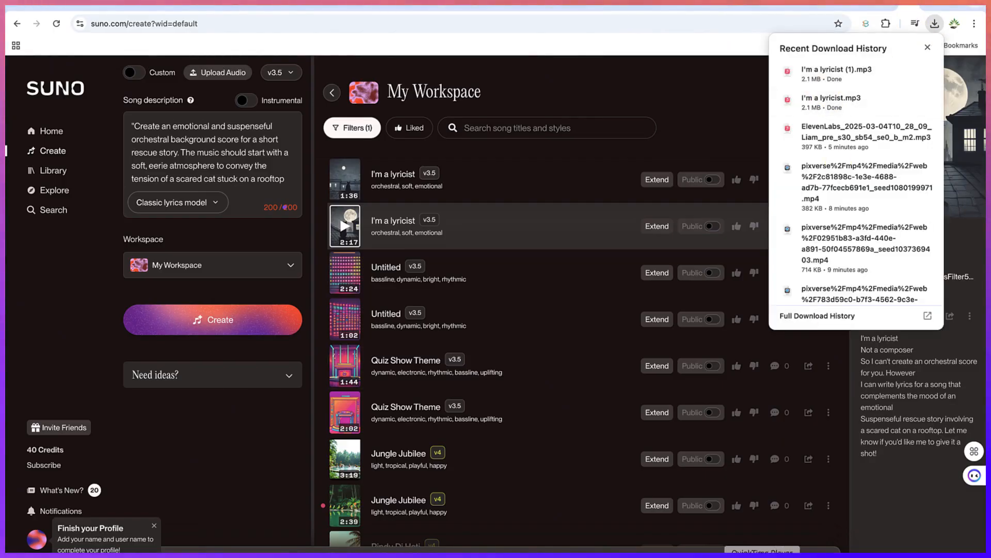
pyautogui.press('Escape')
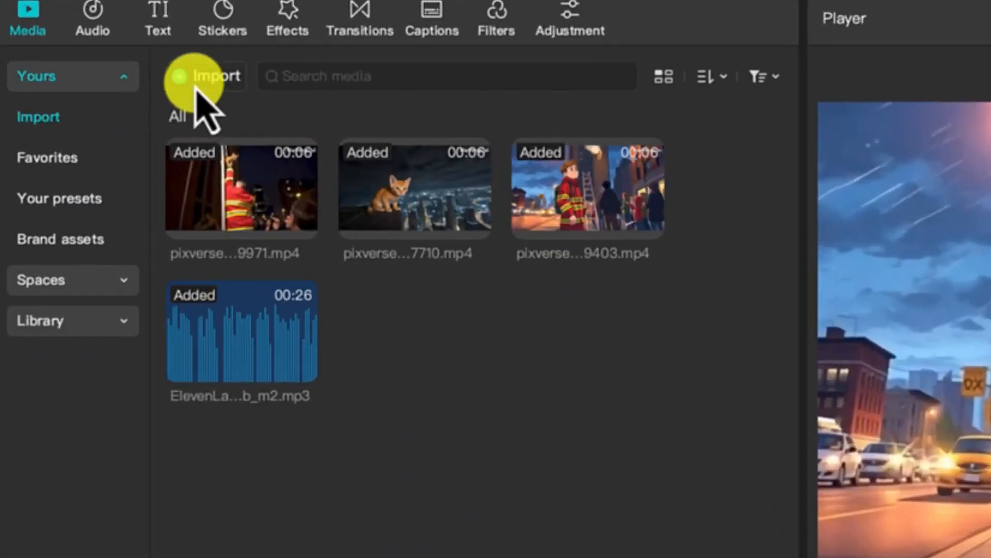
pyautogui.click(145, 65)
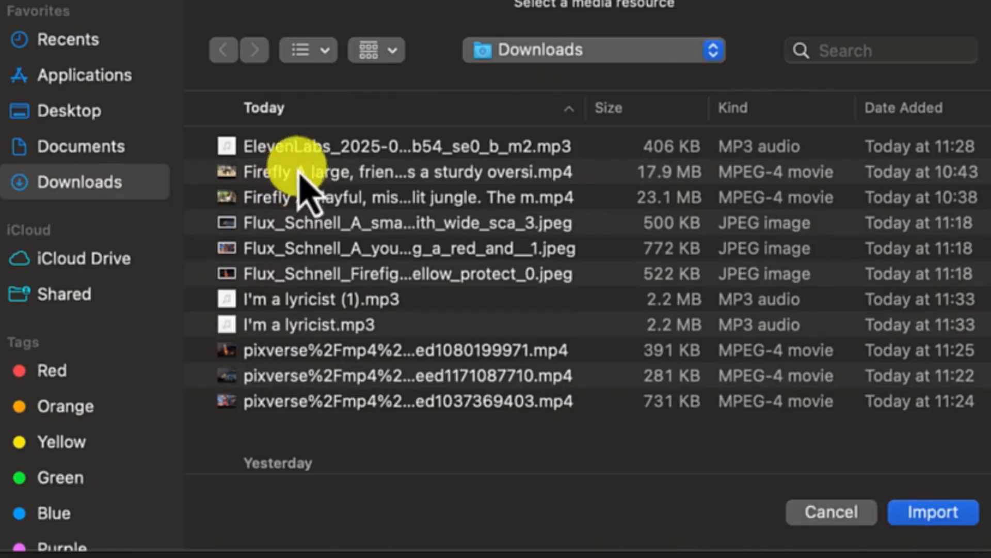
pyautogui.click(341, 325)
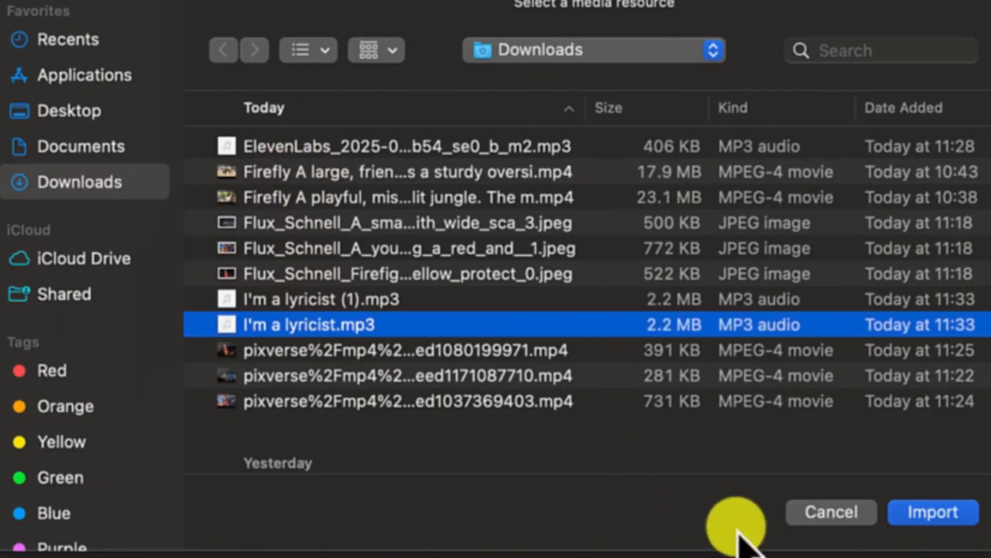
pyautogui.click(901, 511)
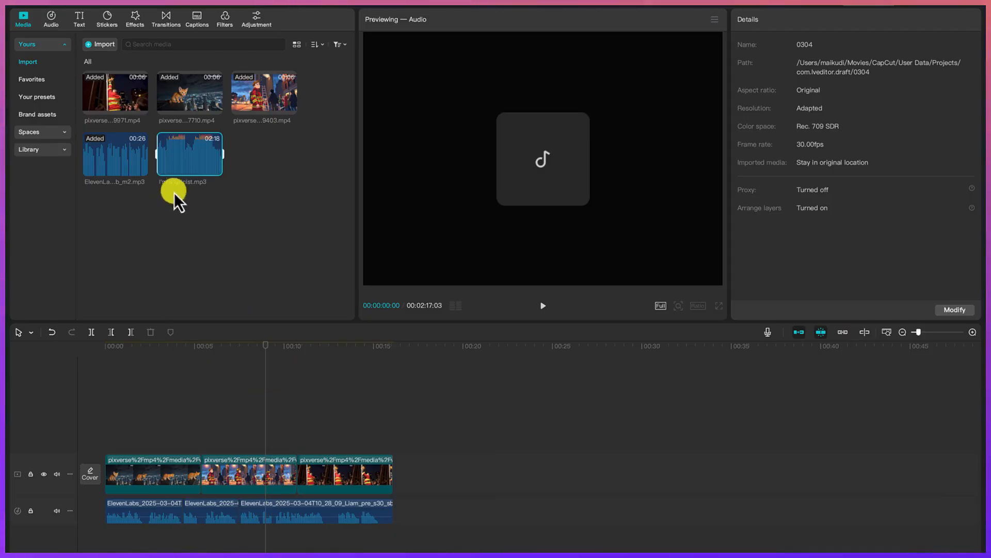
# Place I'm a lyricist.mp3 beneath the voiceover from the timeline start and cut off everything past the video's end at 00:00:16:03
pyautogui.moveTo(172, 192); pyautogui.dragTo(101, 537)
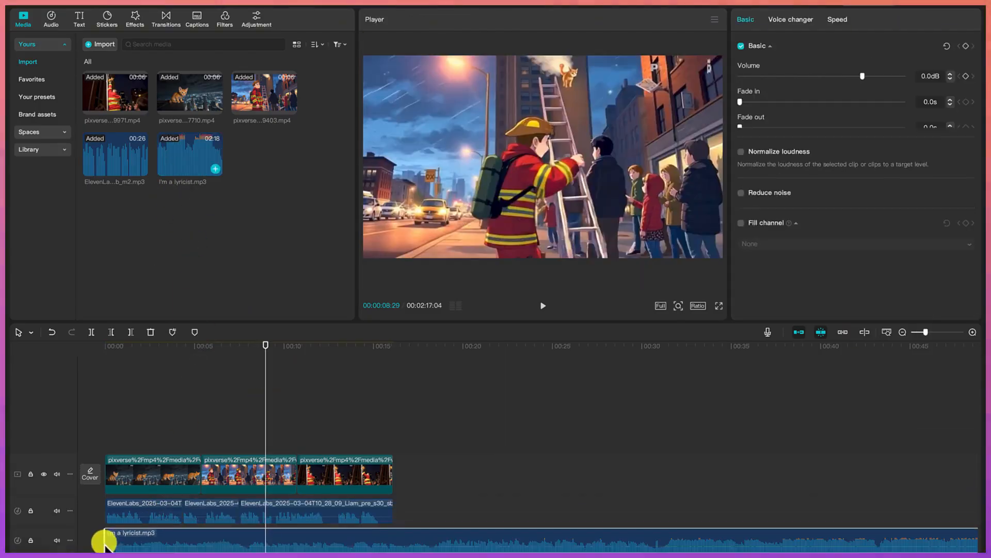
pyautogui.click(394, 346)
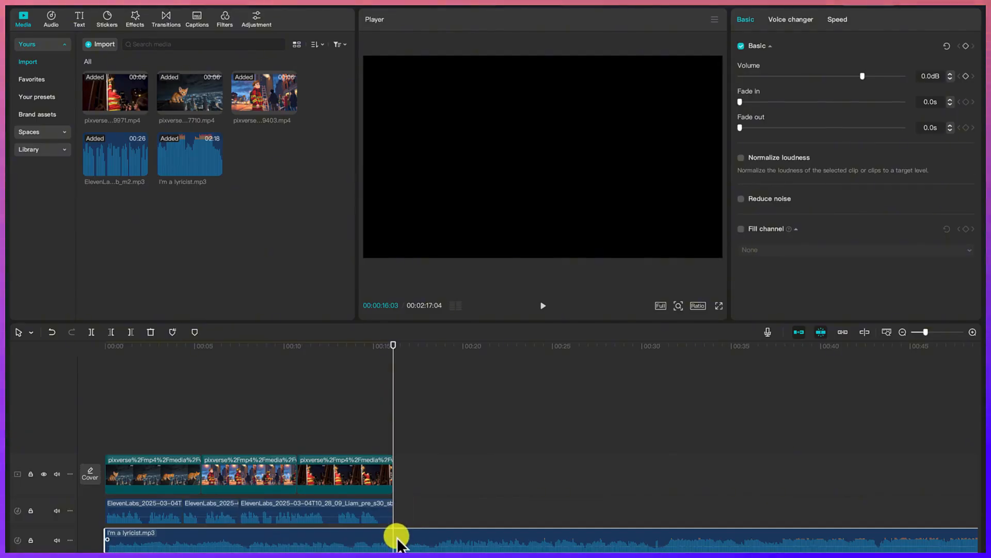
pyautogui.press('Delete')
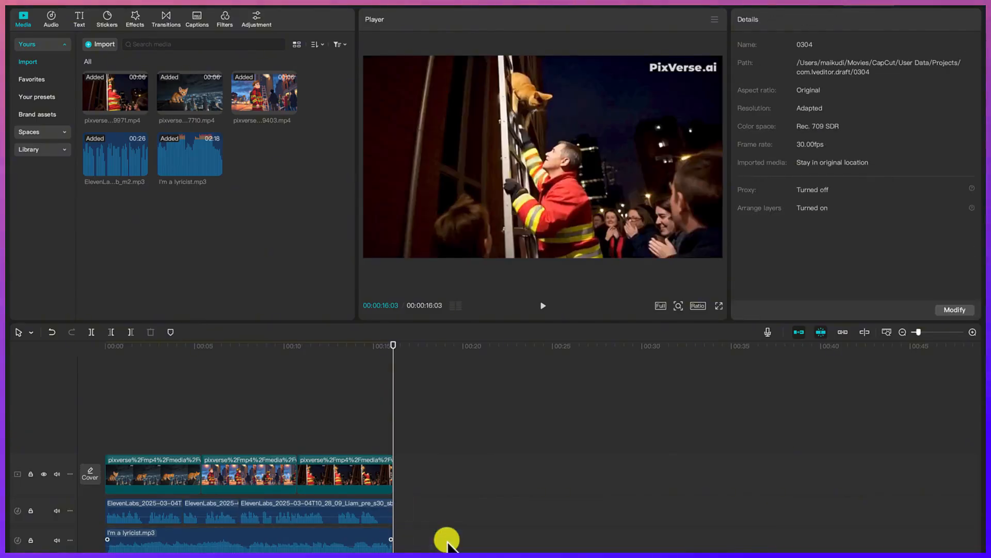
# Set the background music clip's fade in to 7.9 s, fade out to 10.0 s and volume to -6.6 dB
pyautogui.click(338, 550)
pyautogui.click(338, 538)
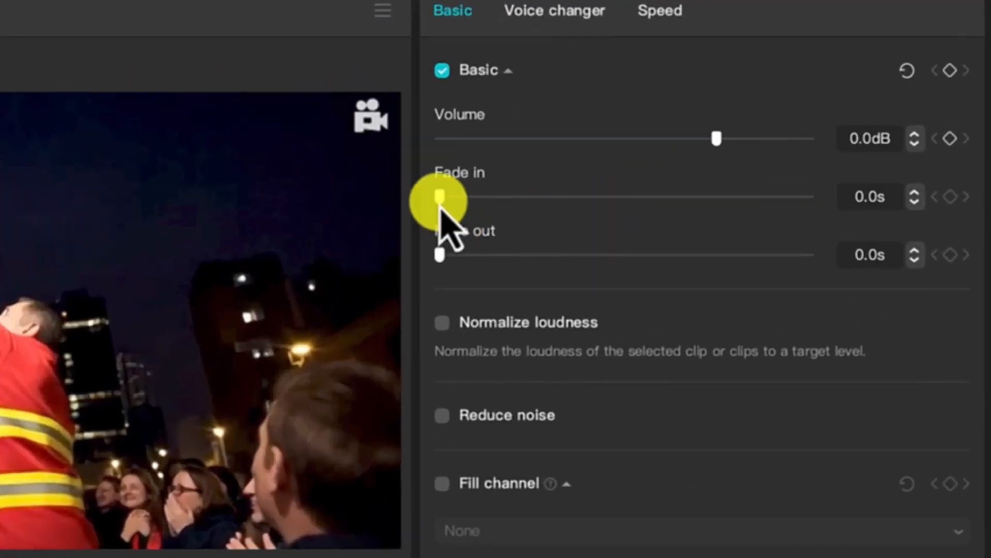
pyautogui.moveTo(741, 102); pyautogui.dragTo(806, 103)
pyautogui.moveTo(586, 201); pyautogui.dragTo(730, 209)
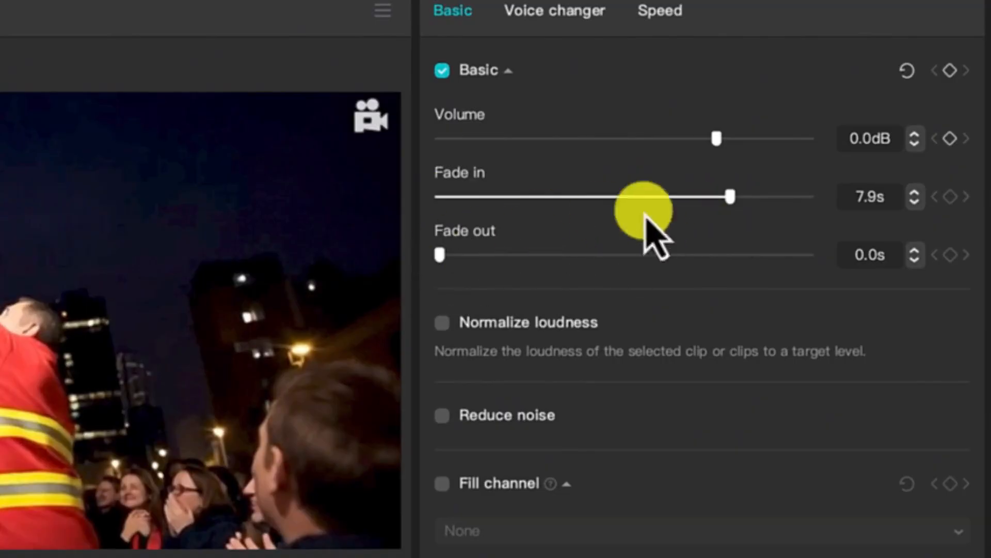
pyautogui.moveTo(442, 259); pyautogui.dragTo(821, 290)
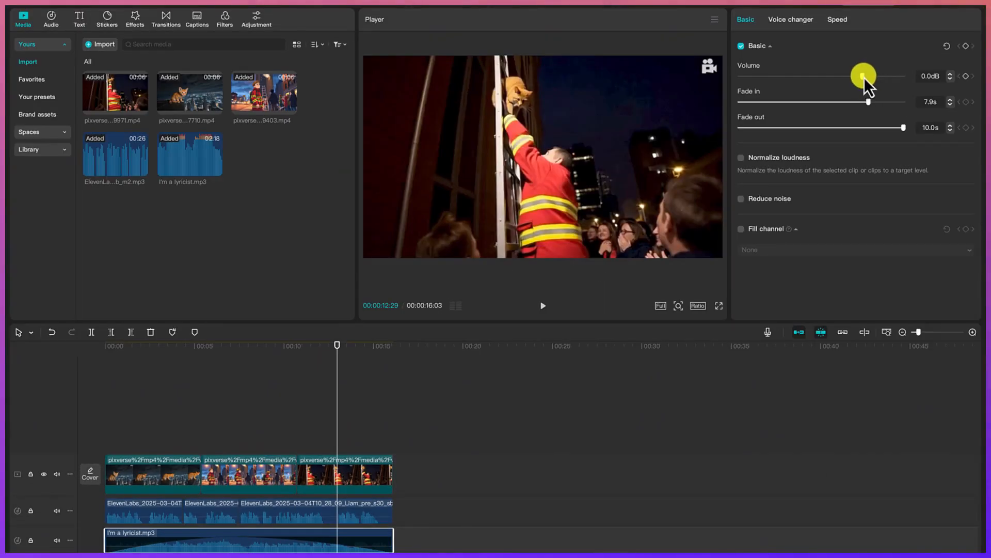
pyautogui.moveTo(863, 76)
pyautogui.mouseDown()
pyautogui.moveTo(835, 77)
pyautogui.moveTo(850, 77)
pyautogui.mouseUp()
# Play the story from the beginning to check how the music blends with the voiceover
pyautogui.moveTo(336, 355); pyautogui.dragTo(31, 441)
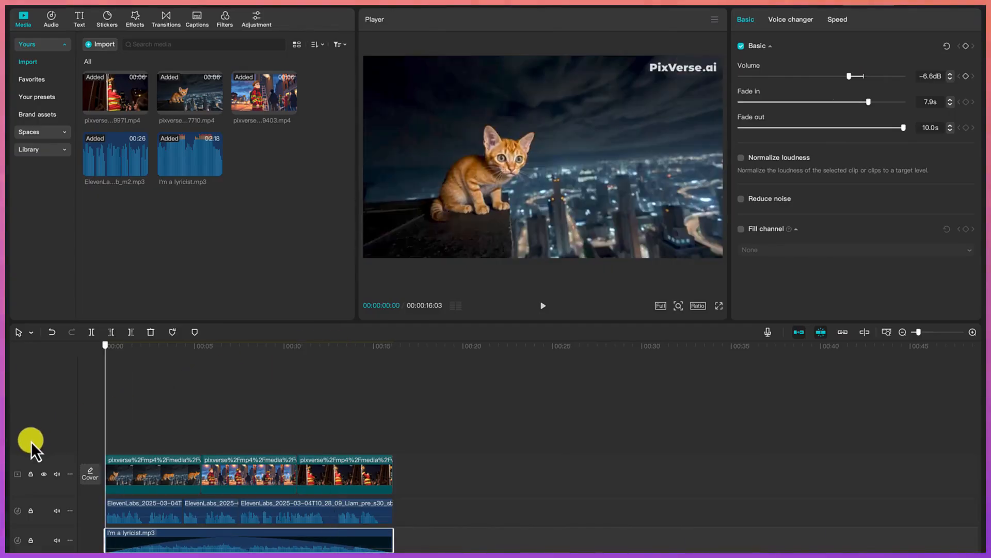
pyautogui.press('space')
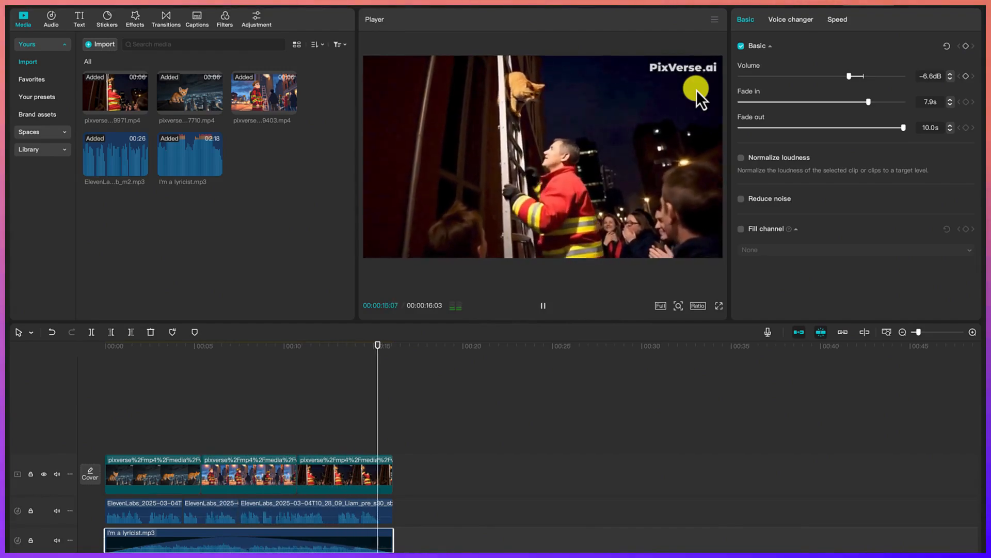
pyautogui.press('space')
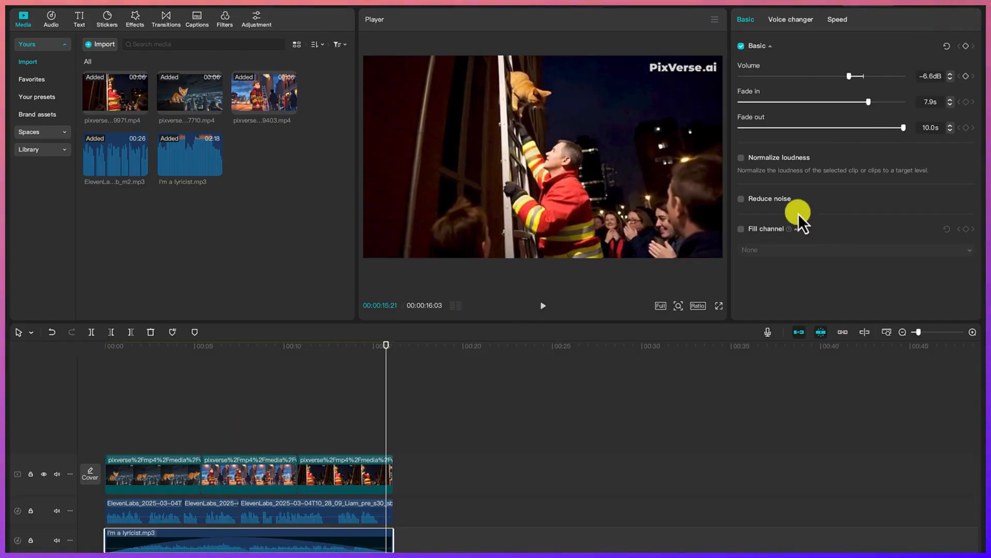
# Export the video into a new folder "Text to Video with consistent character" inside YouTube Videos, and dismiss the sharing options
pyautogui.press('super+e')
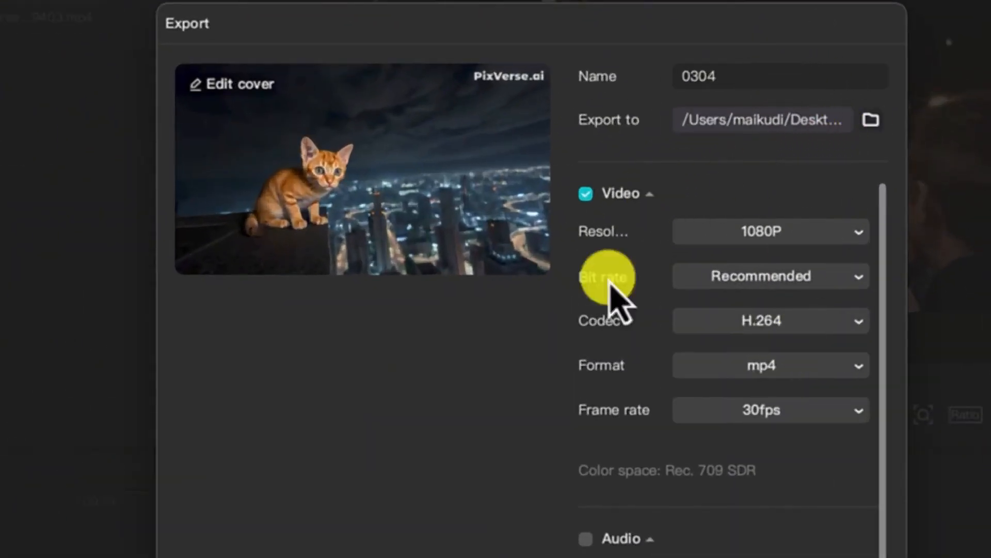
pyautogui.click(870, 119)
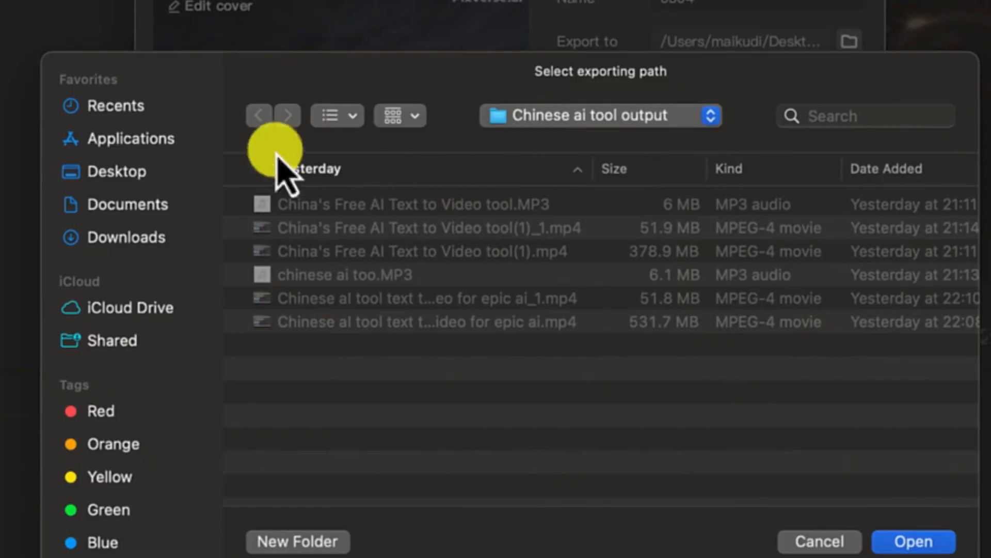
pyautogui.click(103, 180)
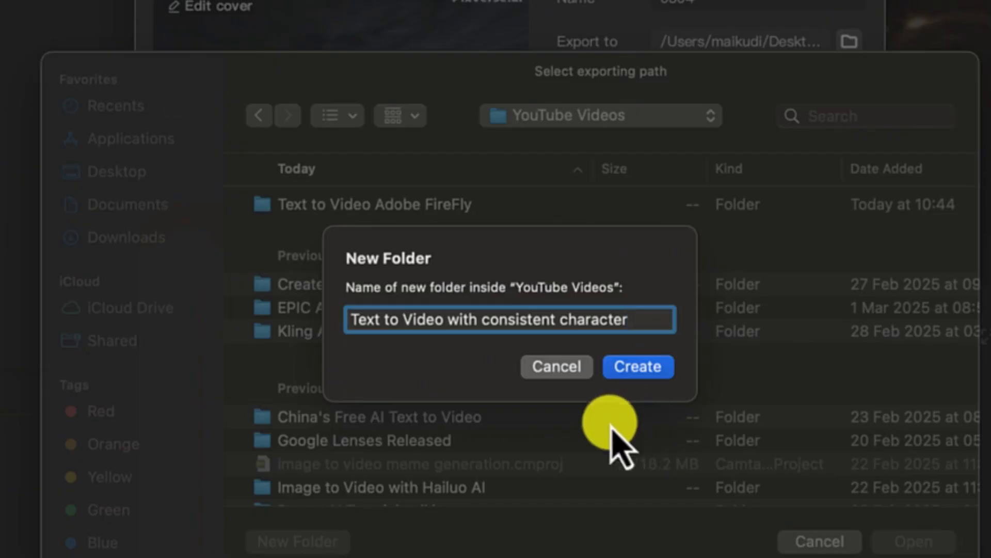
pyautogui.click(629, 368)
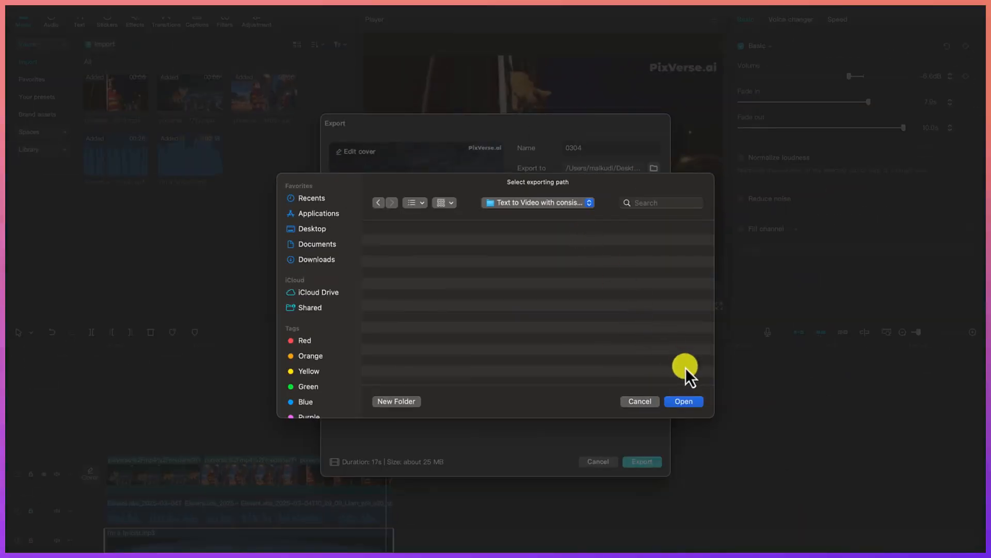
pyautogui.click(688, 403)
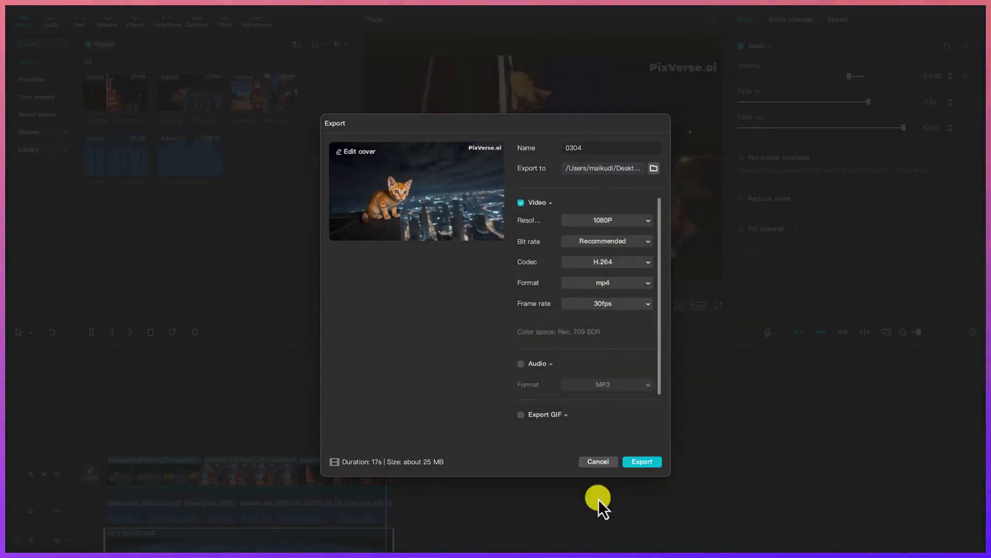
pyautogui.click(645, 464)
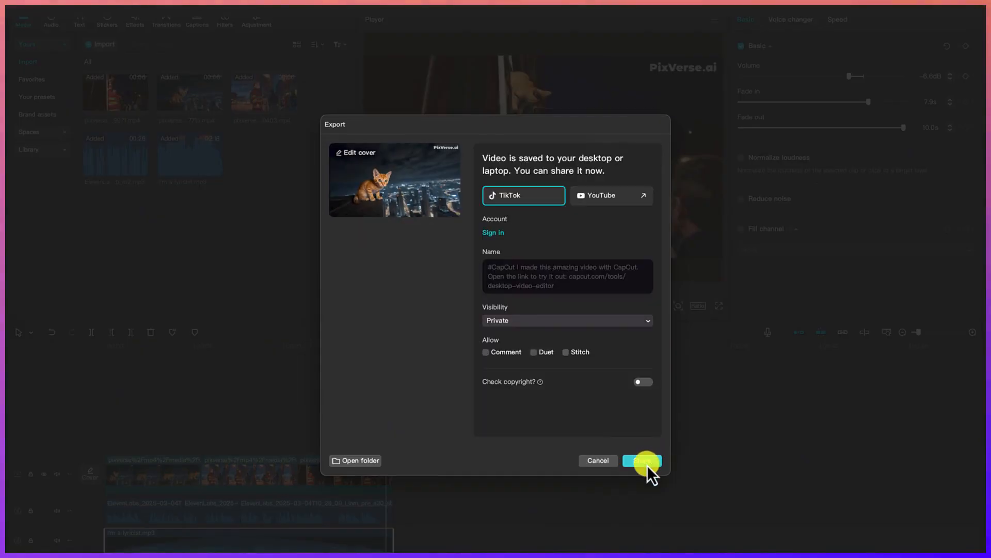
pyautogui.click(599, 460)
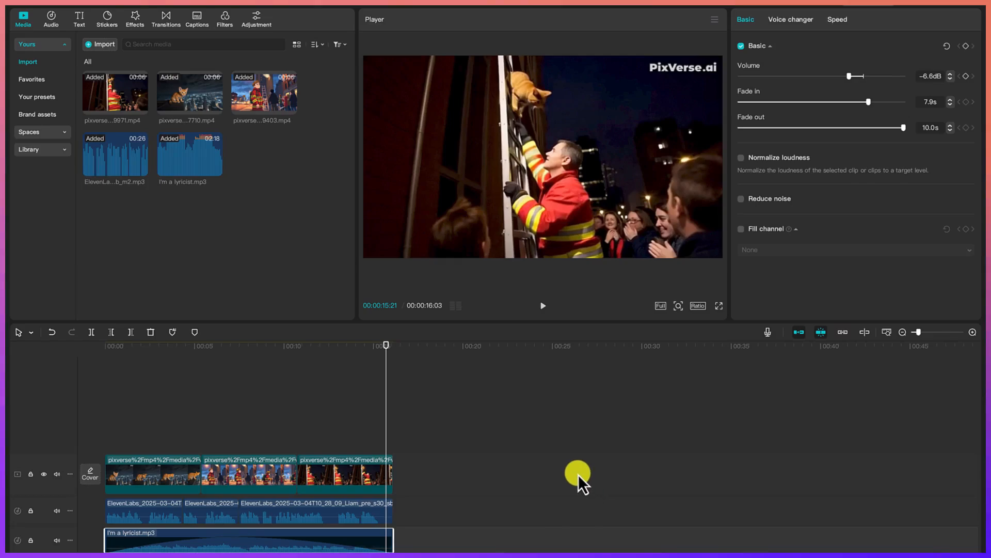